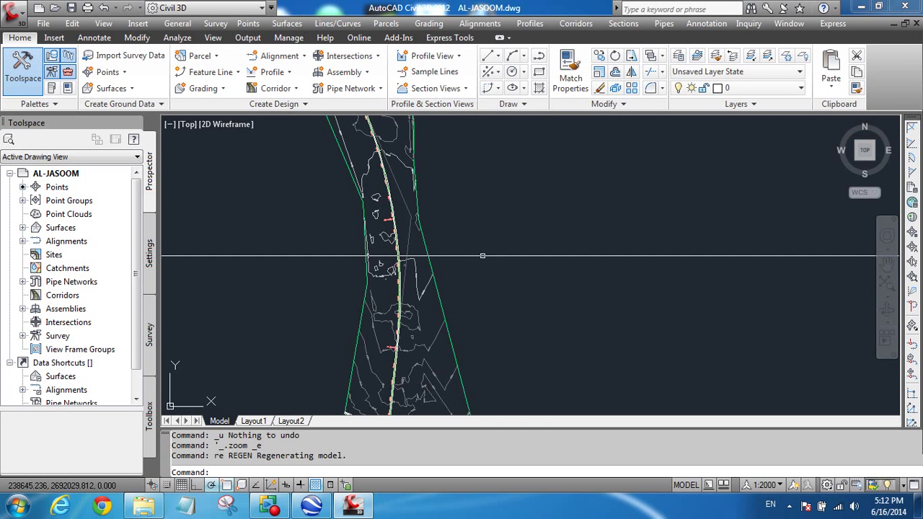
# Start publishing the drawing to Google Earth, naming the published model prx.
pyautogui.scroll(-2, 433, 250)
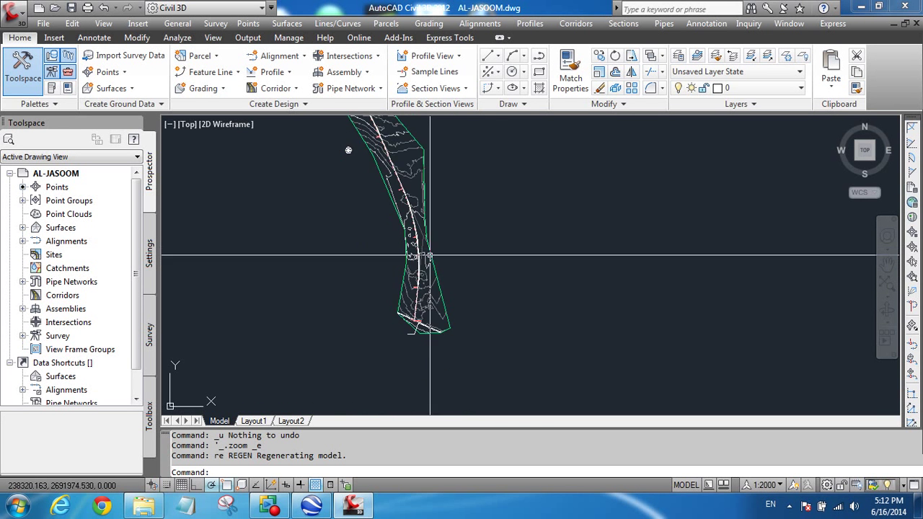
pyautogui.scroll(3, 423, 309)
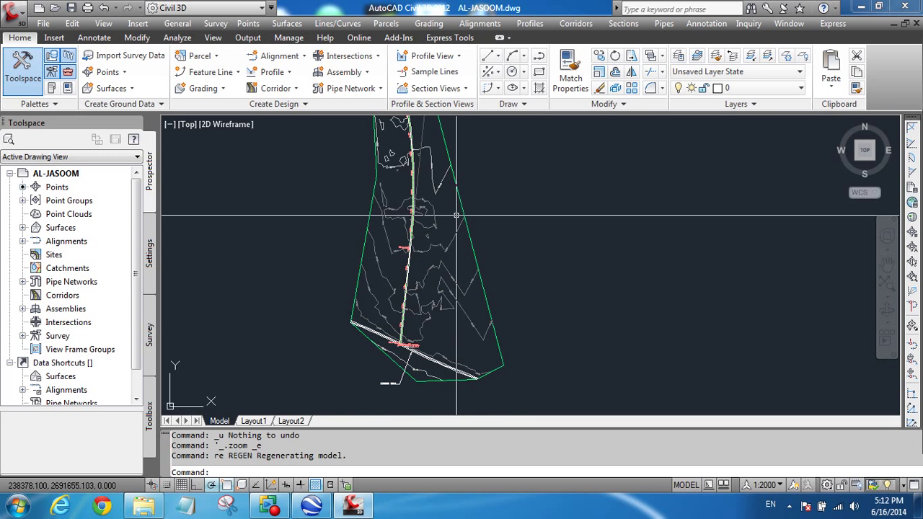
pyautogui.scroll(5, 442, 249)
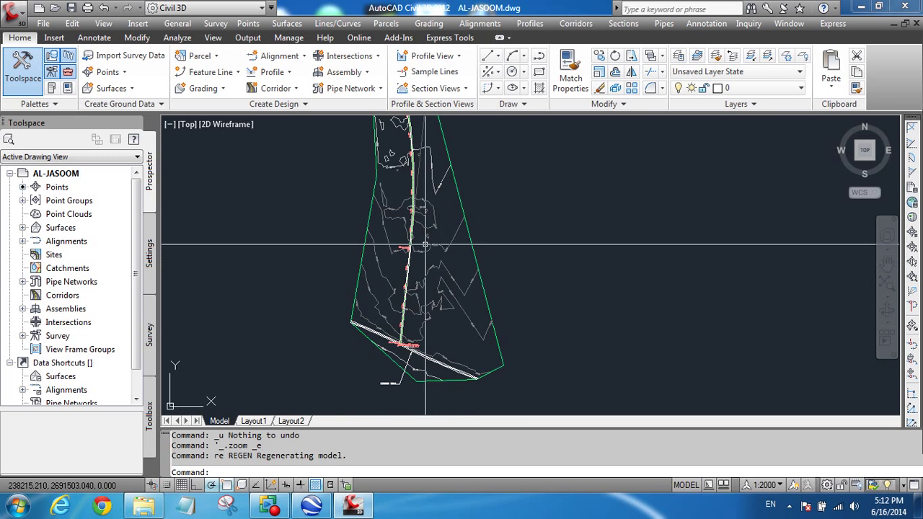
pyautogui.scroll(5, 416, 195)
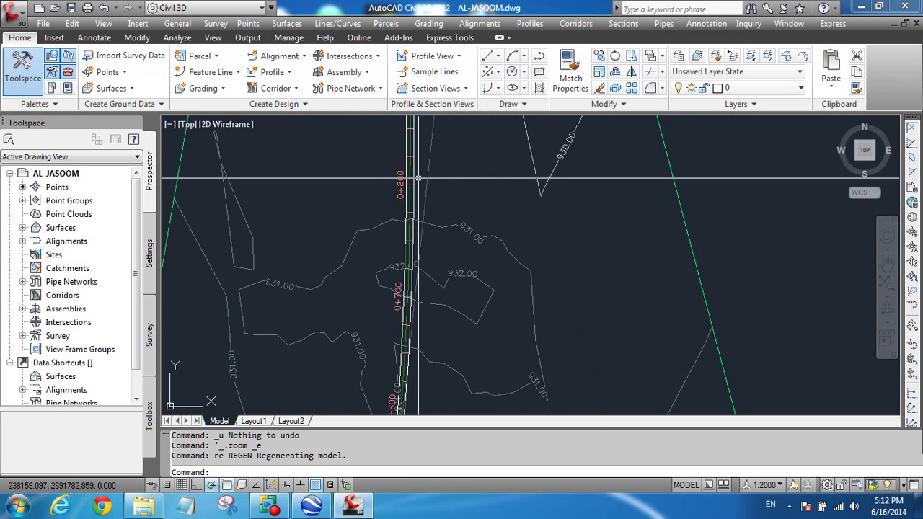
pyautogui.moveTo(424, 225)
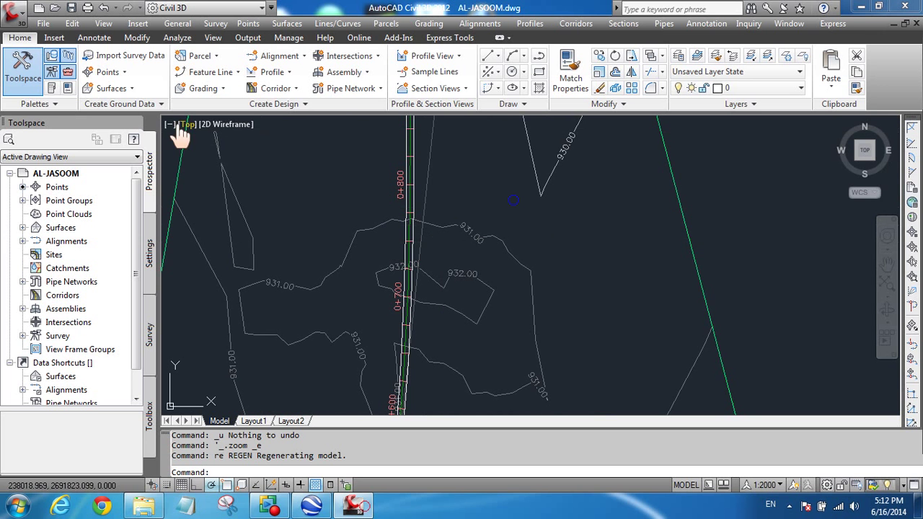
pyautogui.click(246, 39)
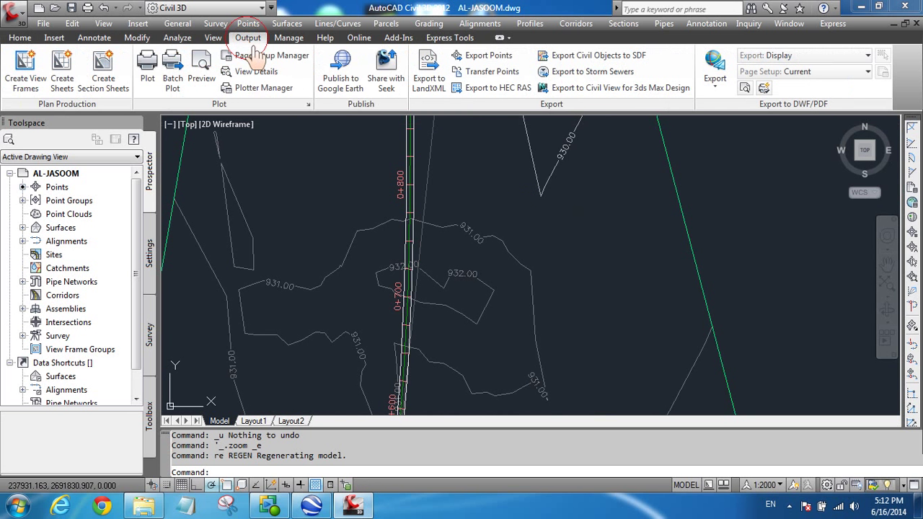
pyautogui.click(349, 85)
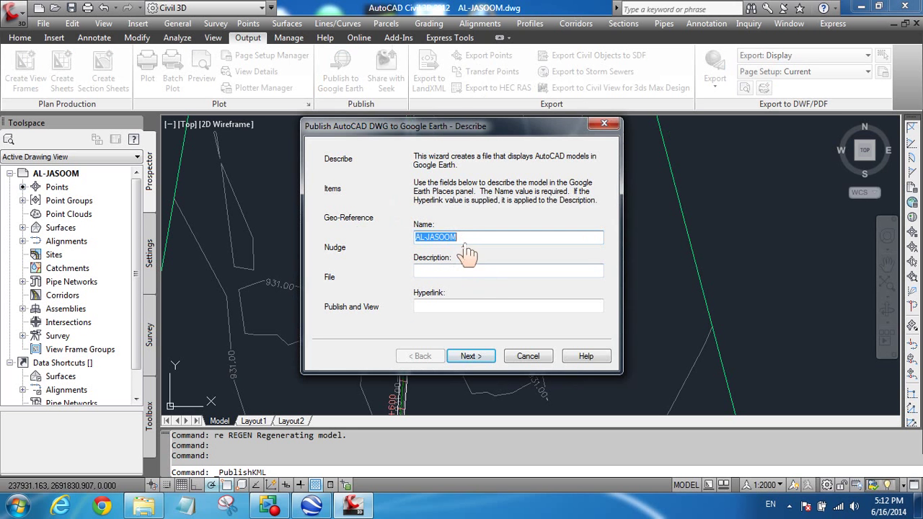
pyautogui.write('prx')
pyautogui.click(474, 356)
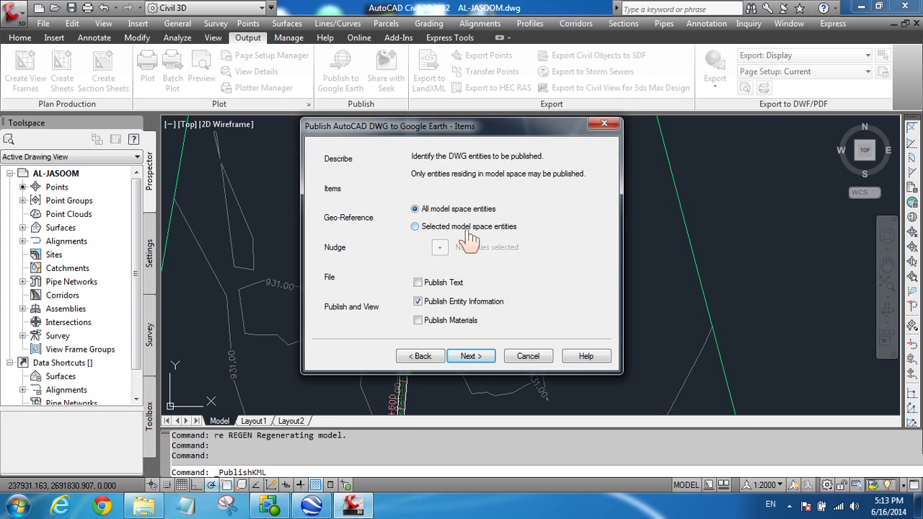
# Limit publishing to selected model space entities: the green road centerline and the two white edge lines near station 0+100.
pyautogui.click(415, 227)
pyautogui.click(440, 249)
pyautogui.scroll(-5, 432, 266)
pyautogui.scroll(8, 411, 296)
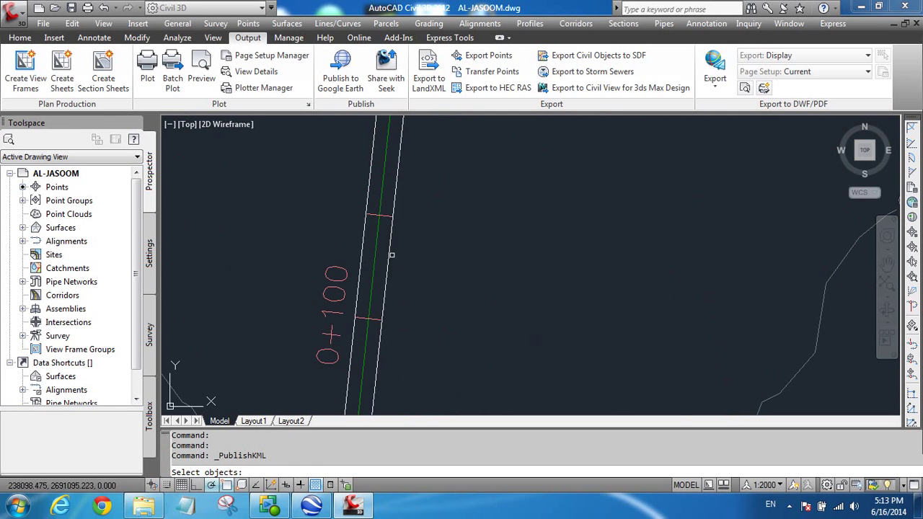
pyautogui.click(377, 256)
pyautogui.click(365, 262)
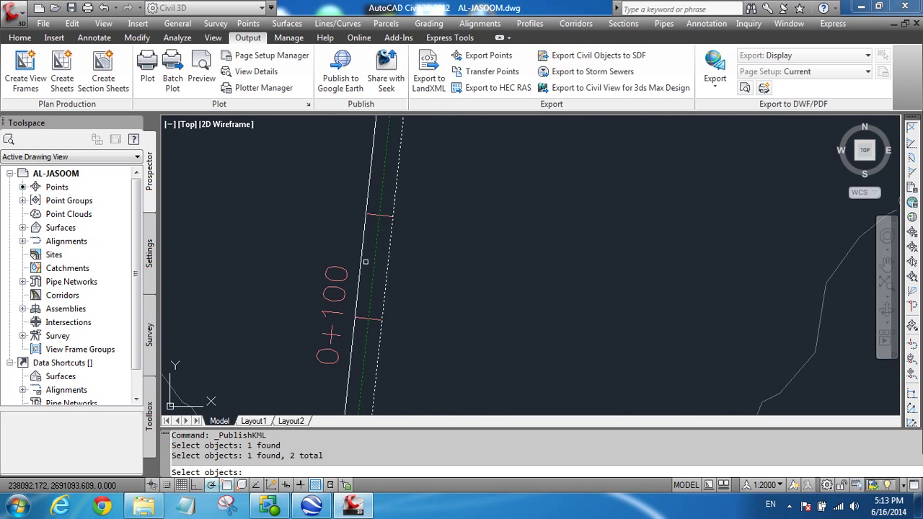
pyautogui.click(361, 264)
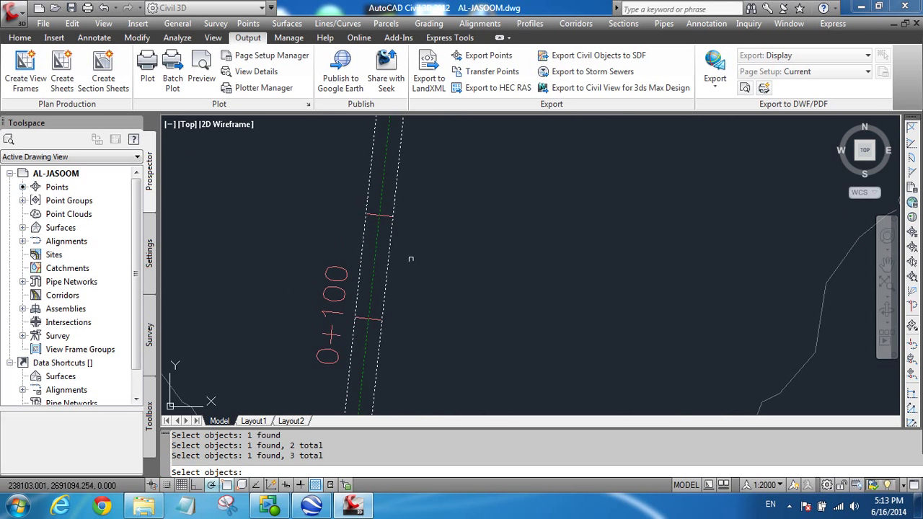
pyautogui.rightClick(411, 202)
pyautogui.click(475, 361)
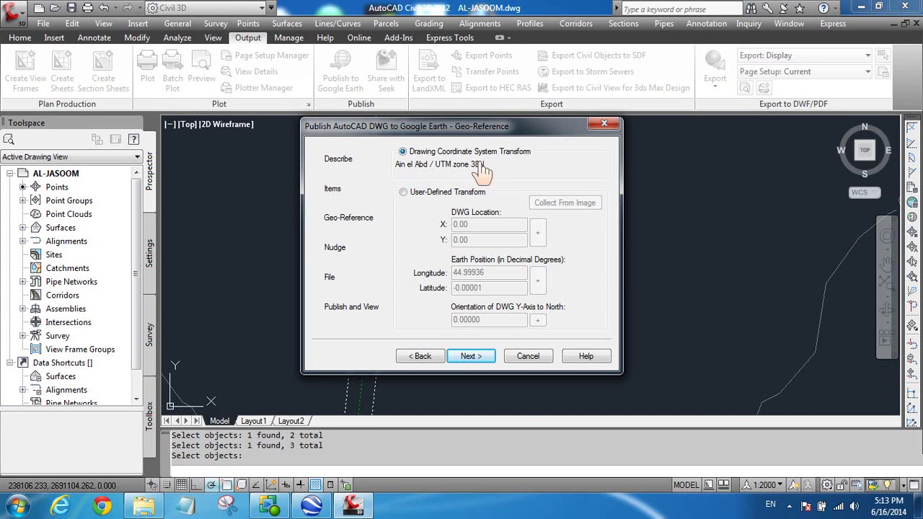
# Keep the drawing coordinate system transform for geo-referencing and set the entities to drape on the ground.
pyautogui.click(471, 356)
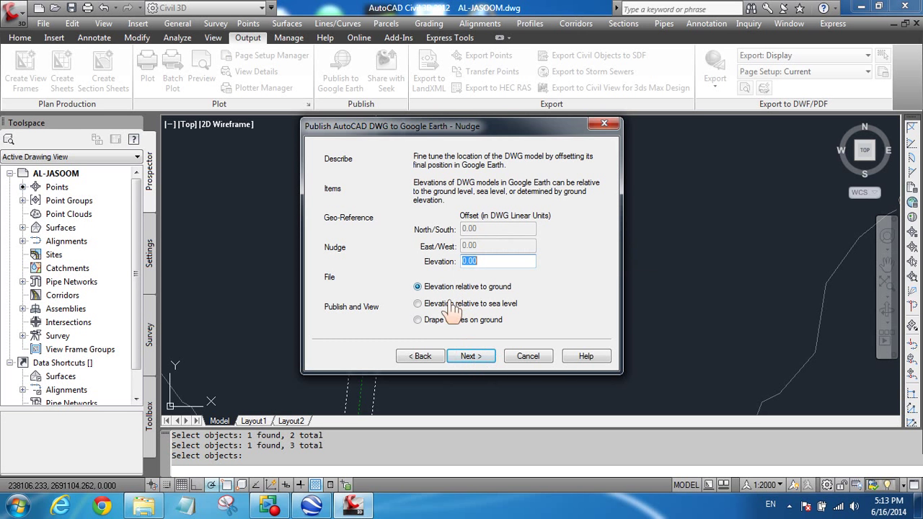
pyautogui.click(418, 321)
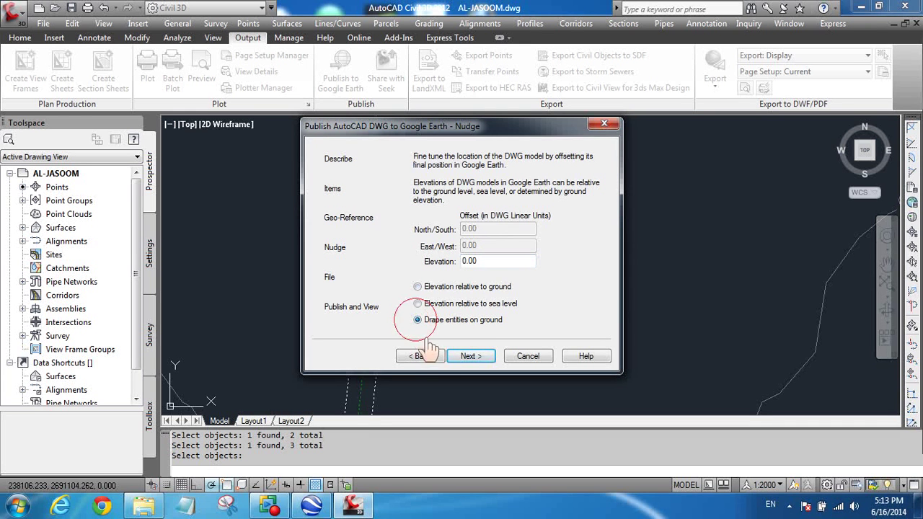
pyautogui.click(470, 356)
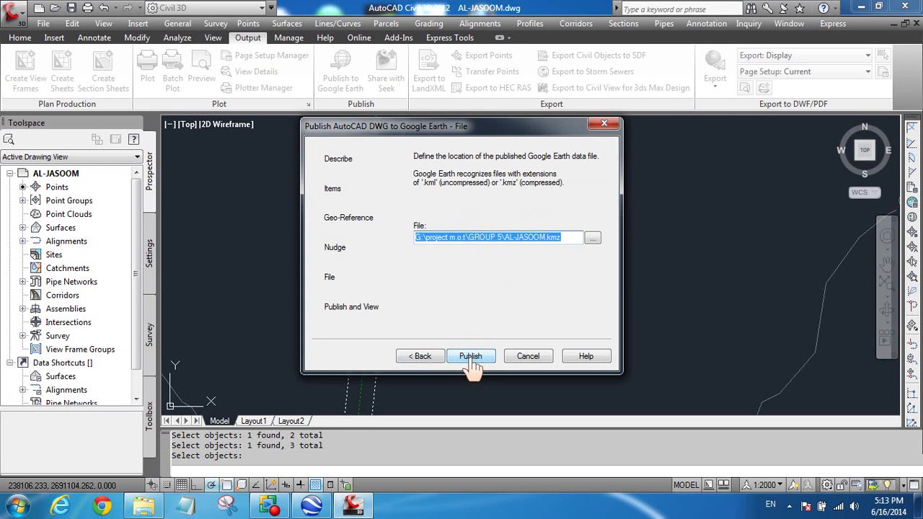
# Publish to AL-JASOOM.kmz in the GROUP 5 folder, overwriting the existing file, and view the result in Google Earth.
pyautogui.click(471, 359)
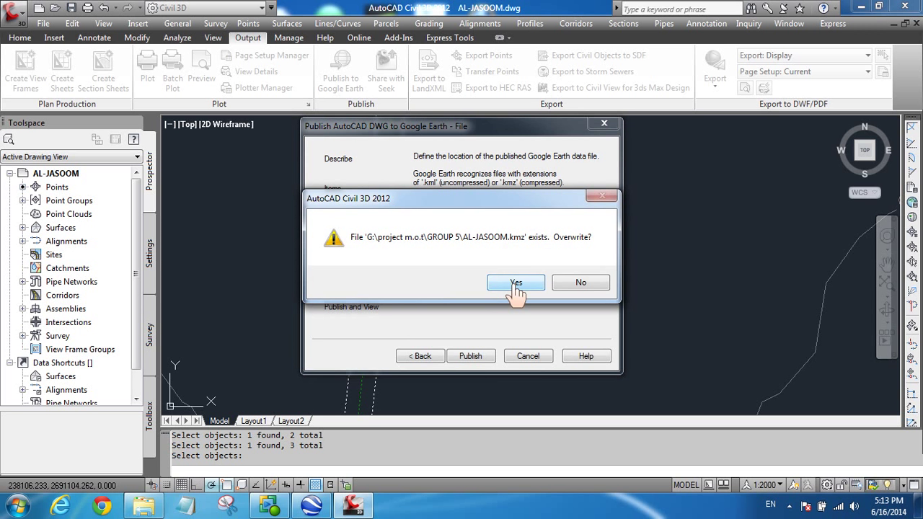
pyautogui.click(516, 283)
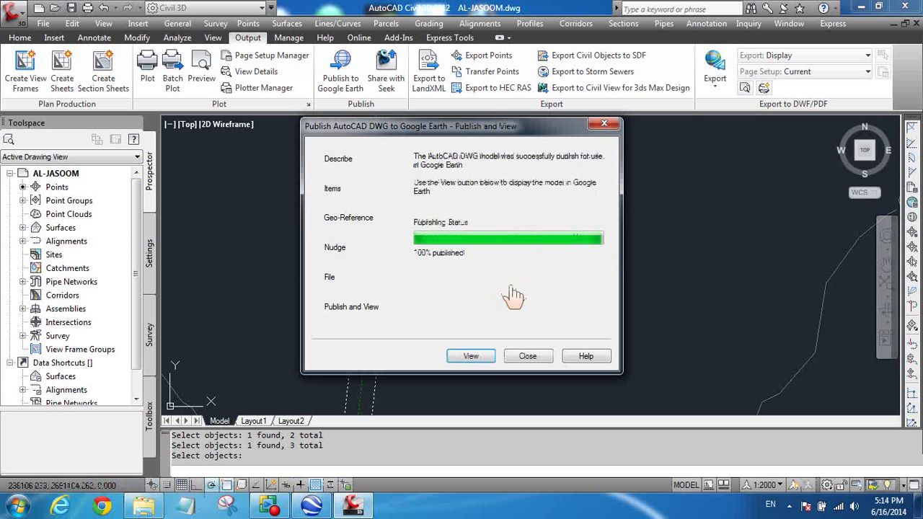
pyautogui.click(470, 356)
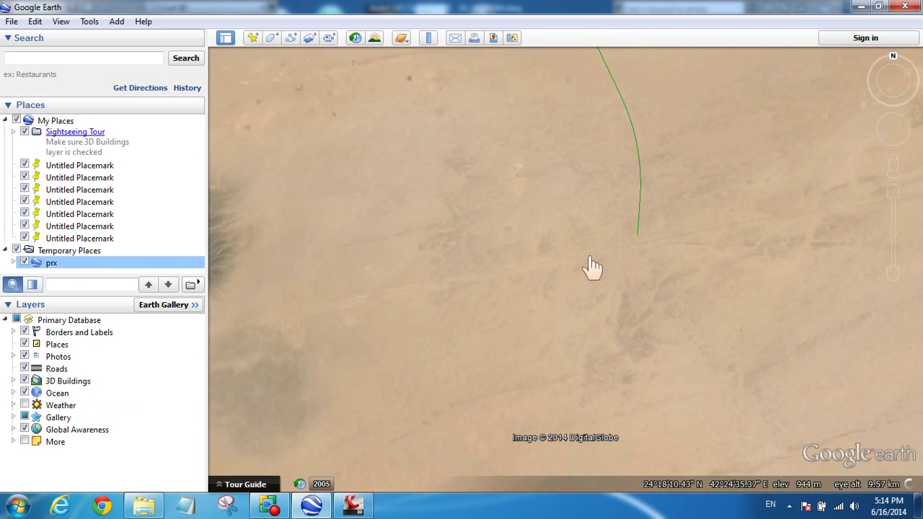
# Examine the published road line on the satellite imagery, checking both of its ends and its overall course.
pyautogui.click(595, 97)
pyautogui.scroll(-3, 608, 176)
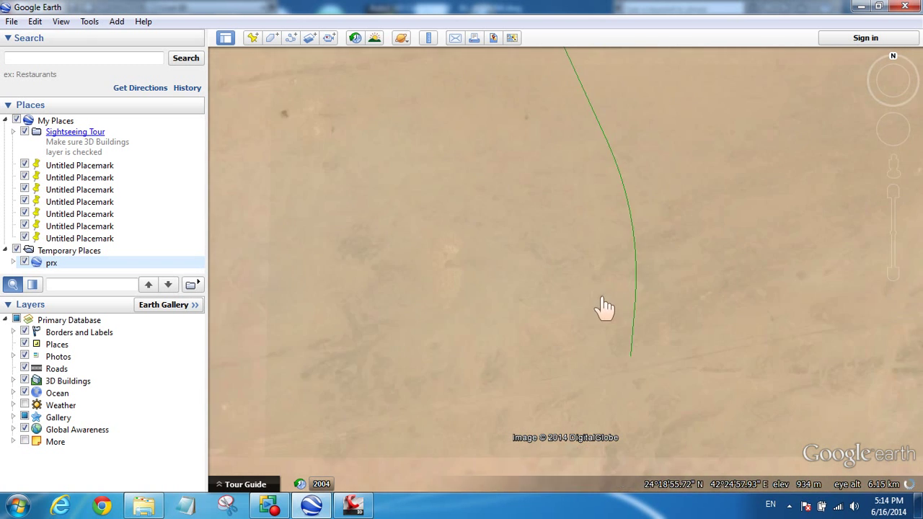
pyautogui.moveTo(537, 108); pyautogui.dragTo(563, 184)
pyautogui.doubleClick(638, 423)
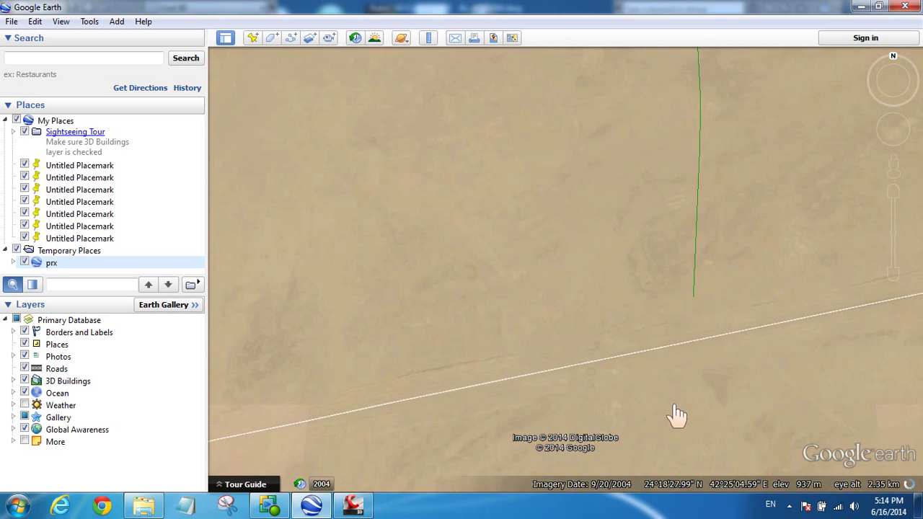
pyautogui.scroll(-5, 676, 424)
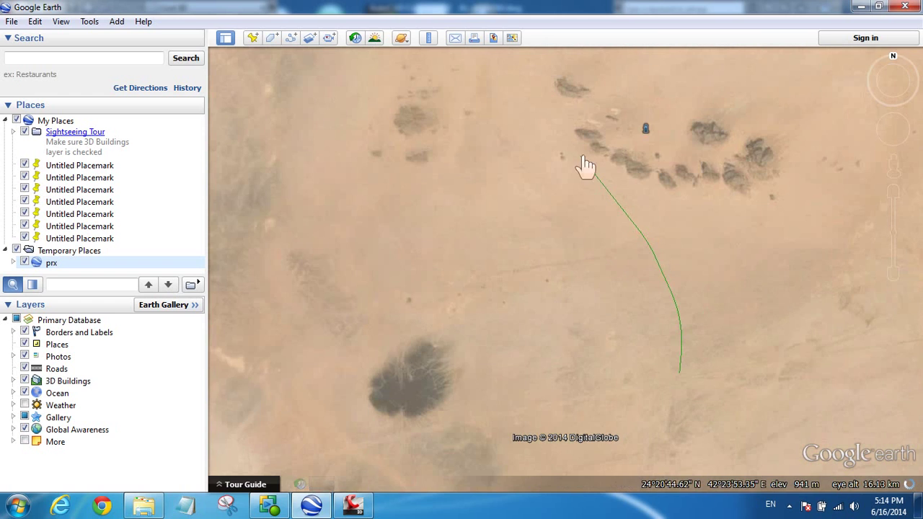
pyautogui.scroll(3, 594, 186)
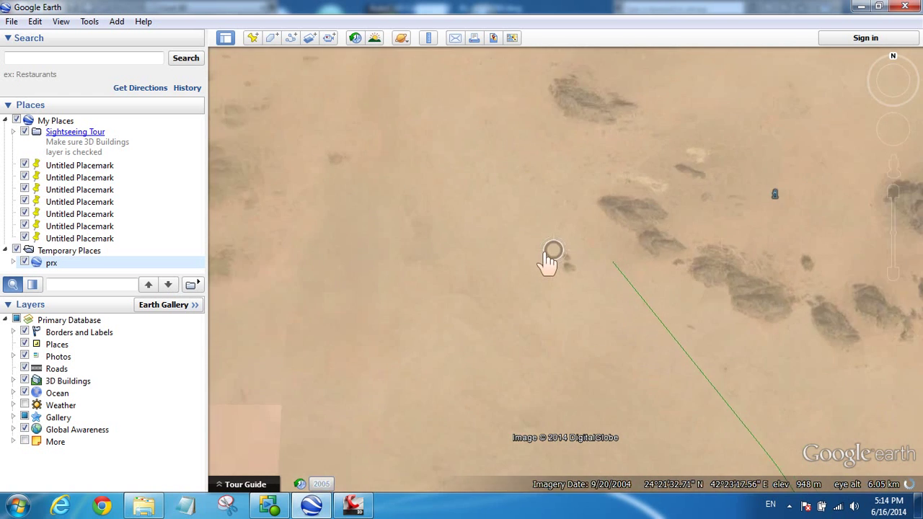
pyautogui.scroll(2, 606, 380)
pyautogui.scroll(4, 601, 375)
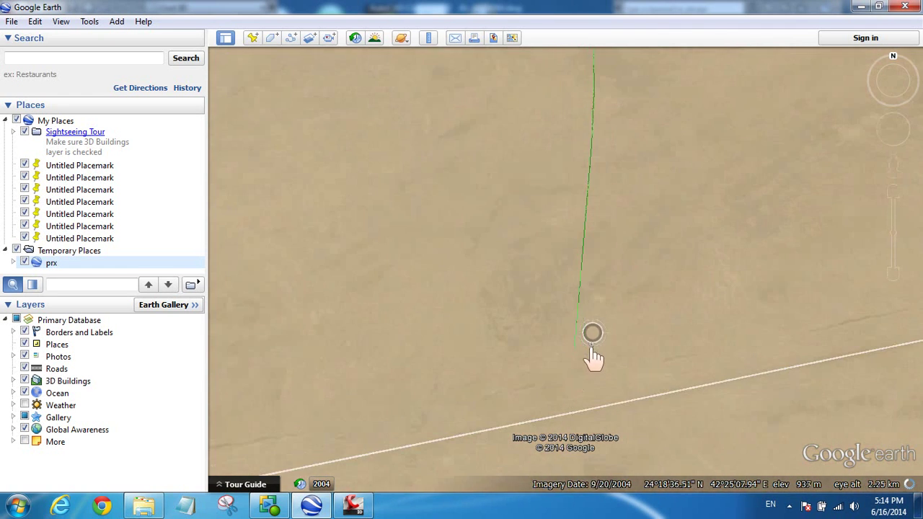
pyautogui.scroll(-3, 594, 358)
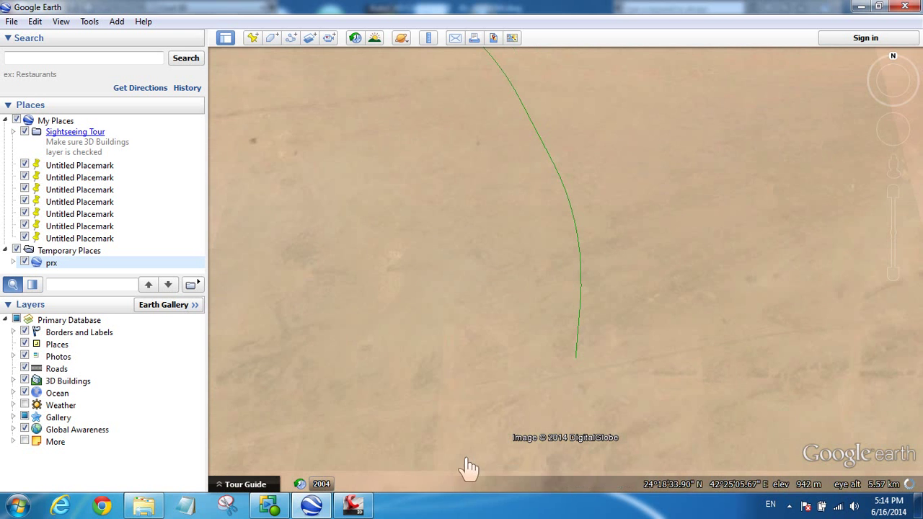
# Switch to Civil 3D and inspect the road alignment's start and curve for comparison with the published line.
pyautogui.click(361, 510)
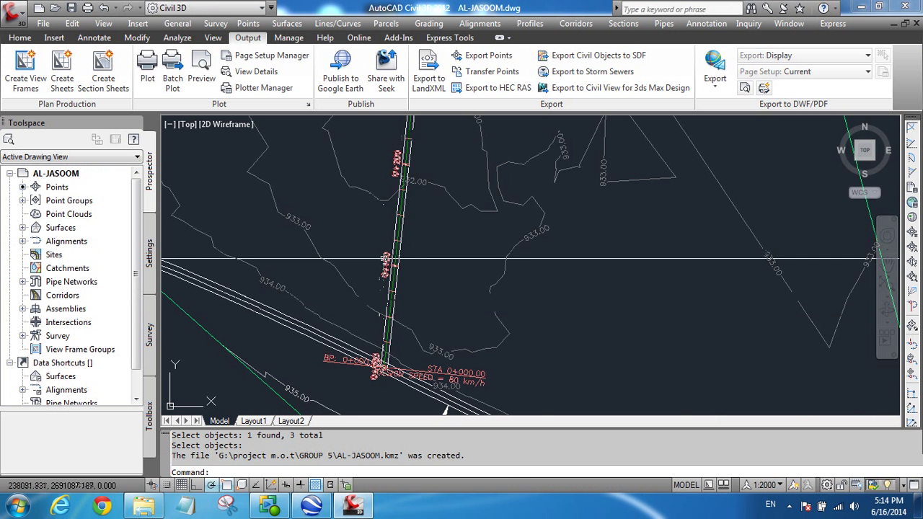
pyautogui.scroll(-5, 404, 324)
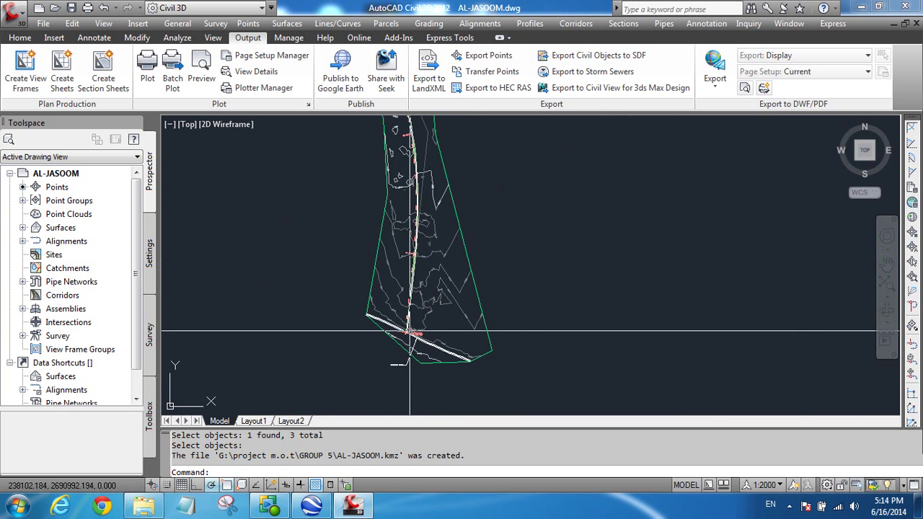
pyautogui.scroll(5, 402, 191)
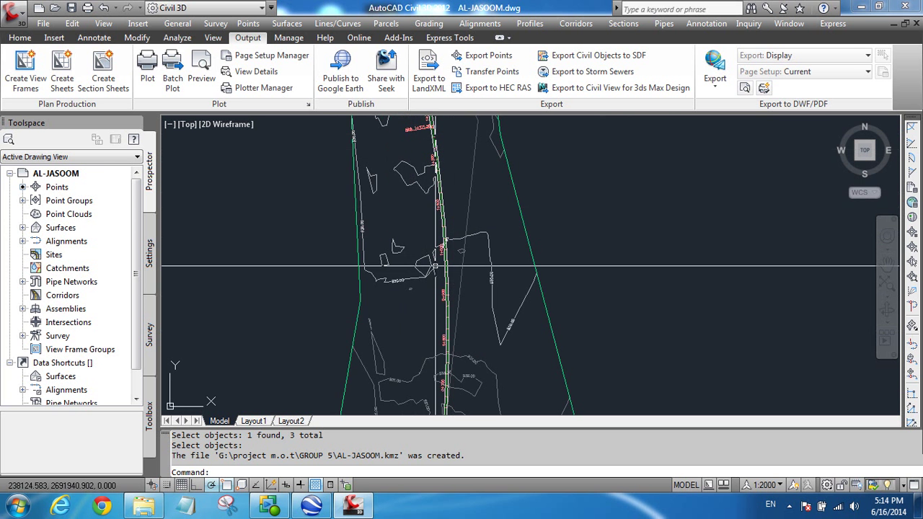
# Switch to Google Earth, show the whole published road line and hide the sidebar.
pyautogui.click(314, 508)
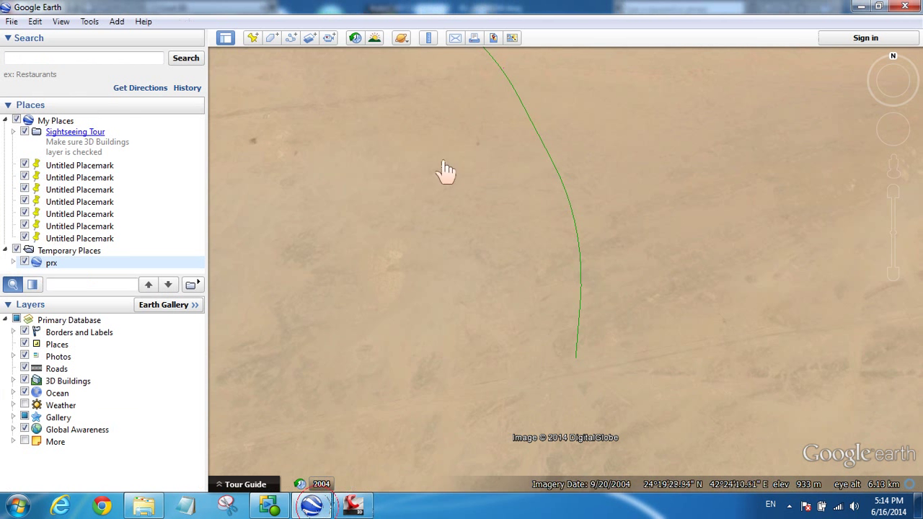
pyautogui.scroll(-4, 505, 350)
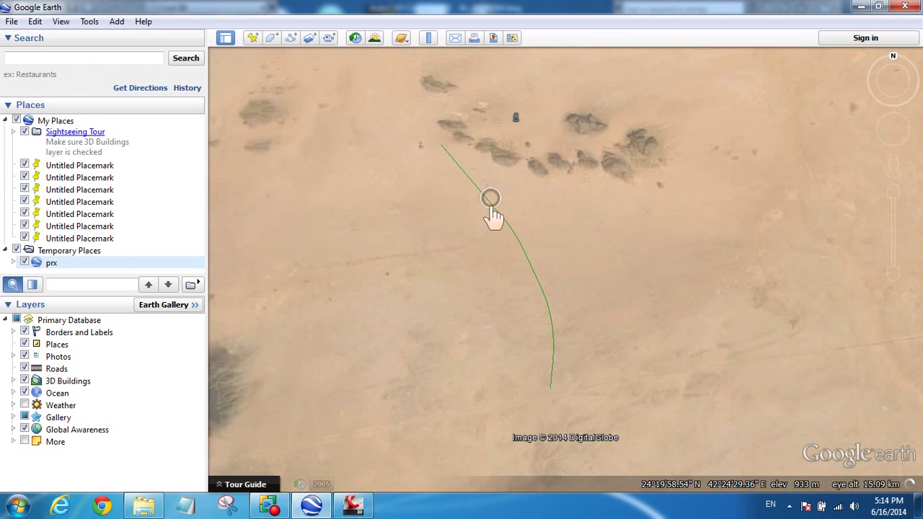
pyautogui.click(225, 38)
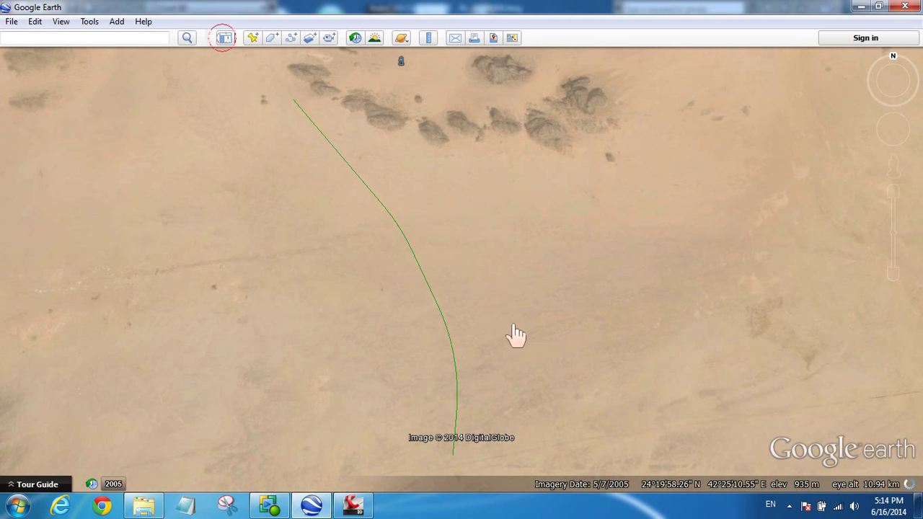
# Switch to Civil 3D and import the Google Earth image and surface, using the coordinate system for the image location.
pyautogui.click(353, 507)
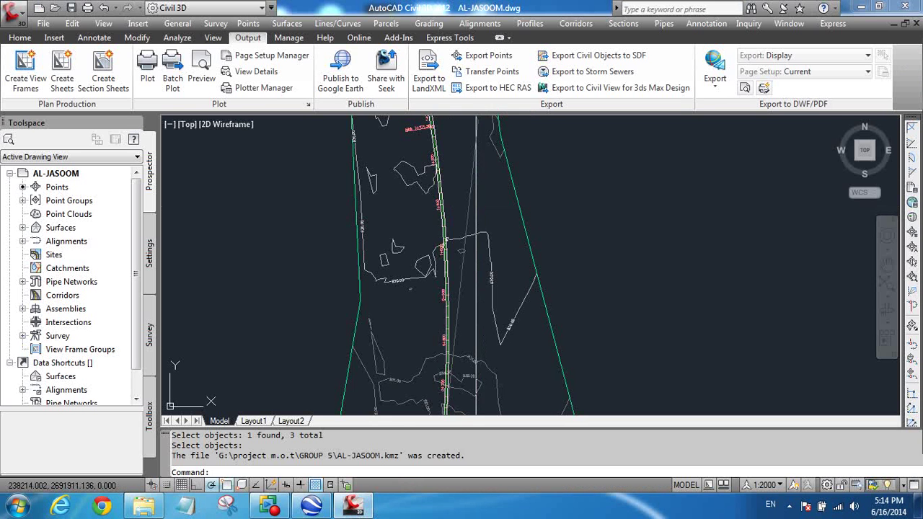
pyautogui.click(312, 508)
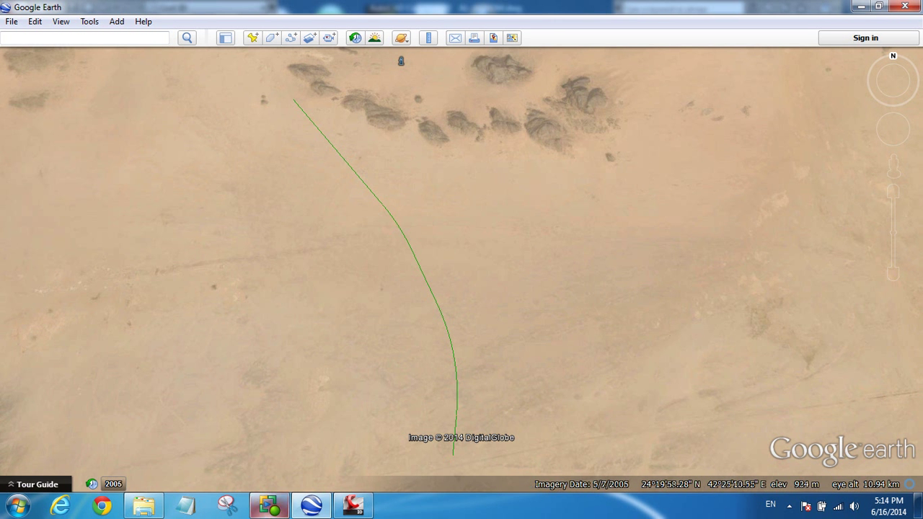
pyautogui.click(368, 514)
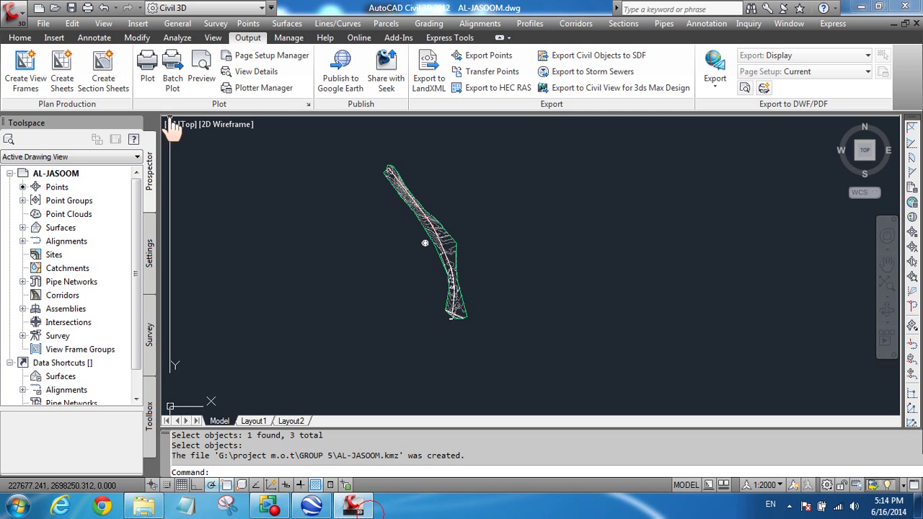
pyautogui.scroll(2, 545, 233)
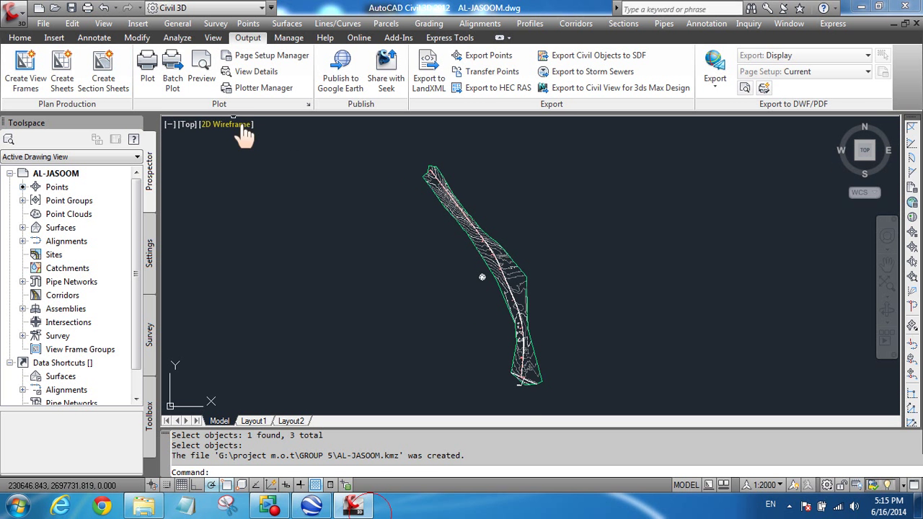
pyautogui.click(55, 39)
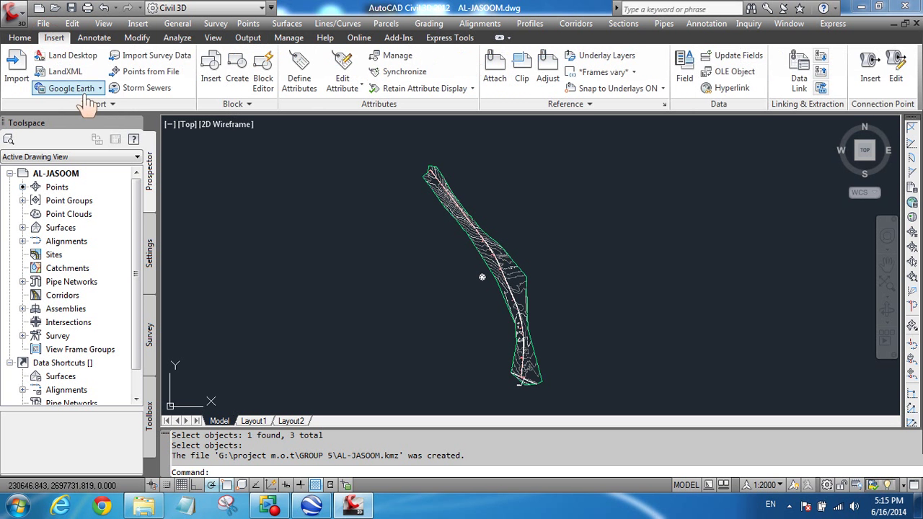
pyautogui.click(98, 91)
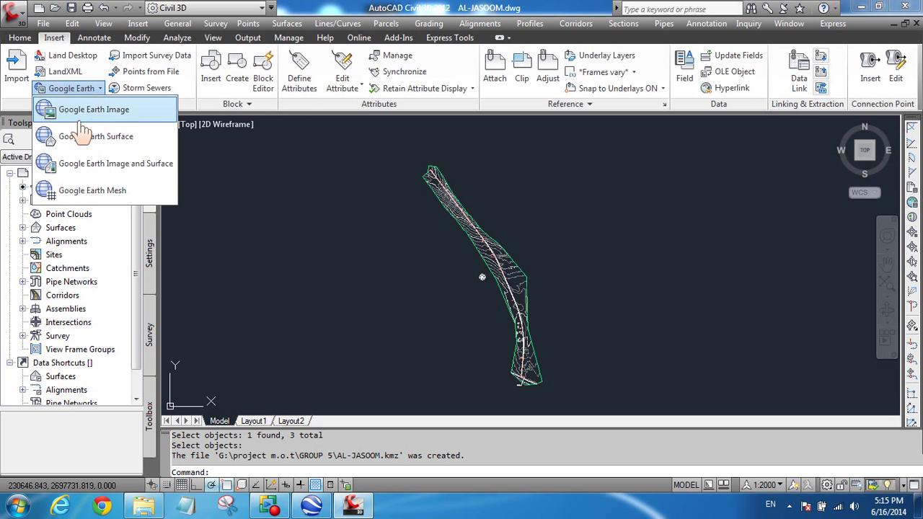
pyautogui.click(122, 167)
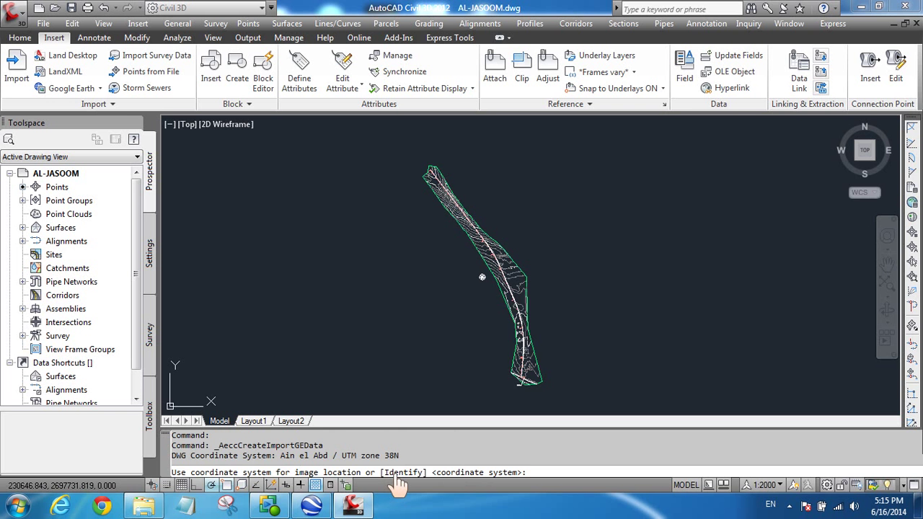
pyautogui.press('Return')
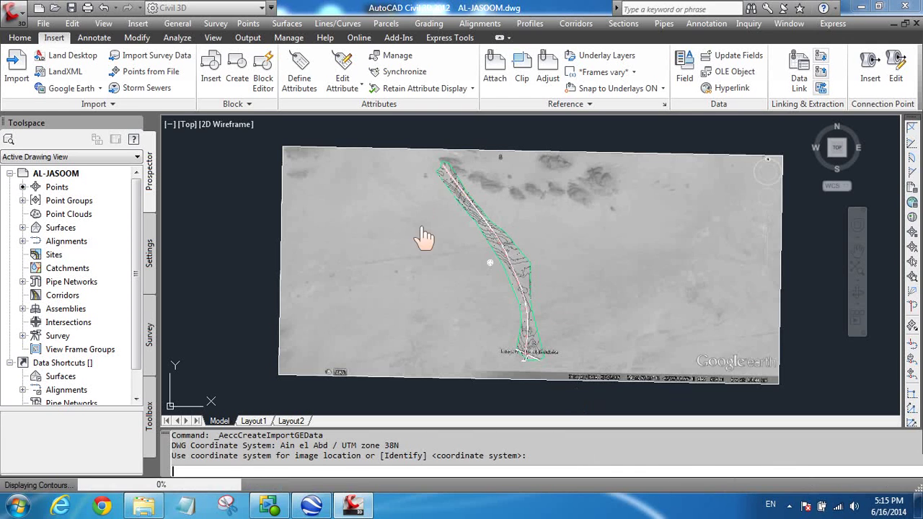
# Examine the imported image and surface contours around the road and compare them with the Google Earth view.
pyautogui.scroll(6, 392, 177)
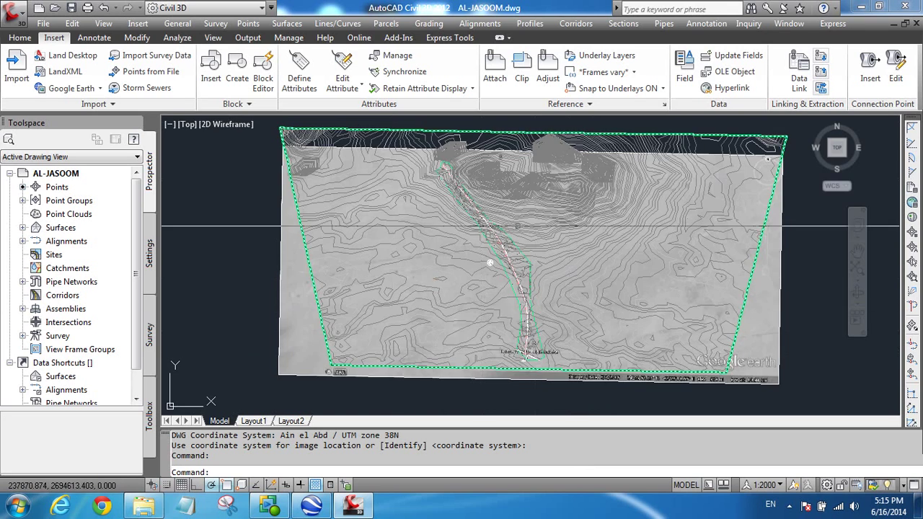
pyautogui.scroll(-8, 507, 271)
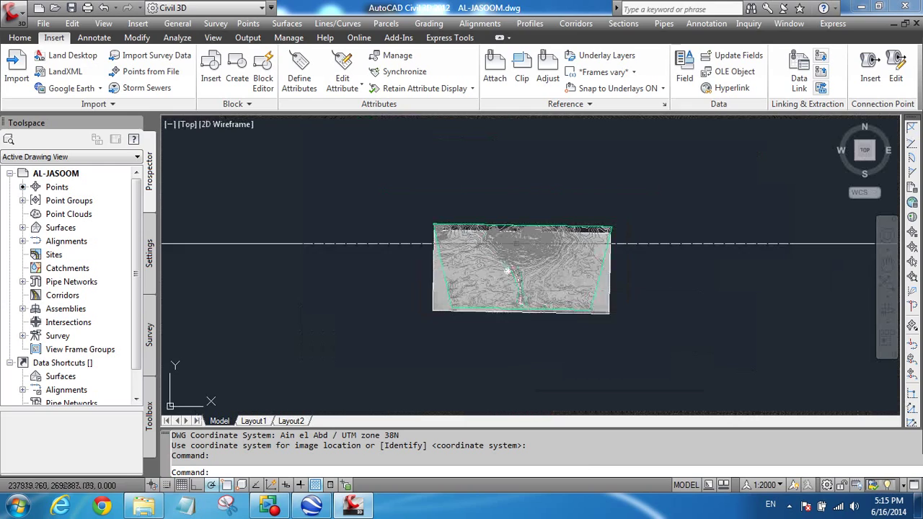
pyautogui.scroll(5, 529, 267)
pyautogui.click(328, 508)
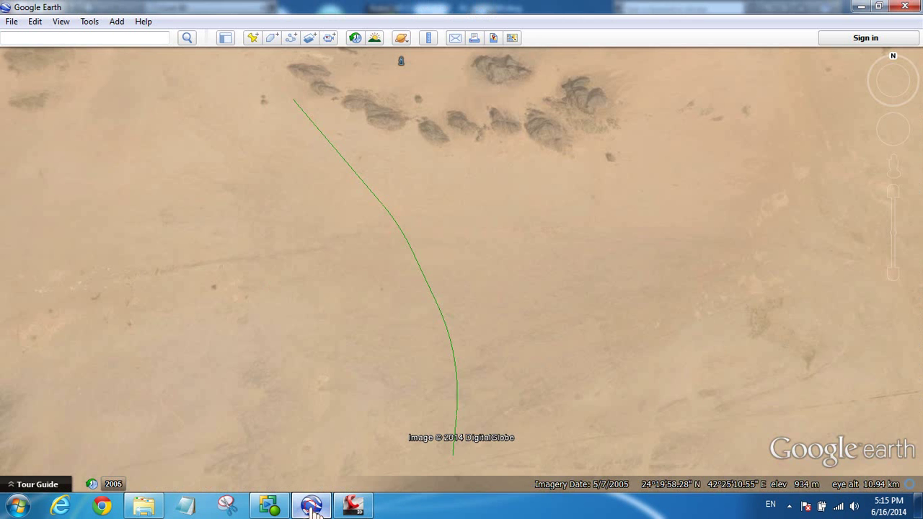
pyautogui.click(859, 7)
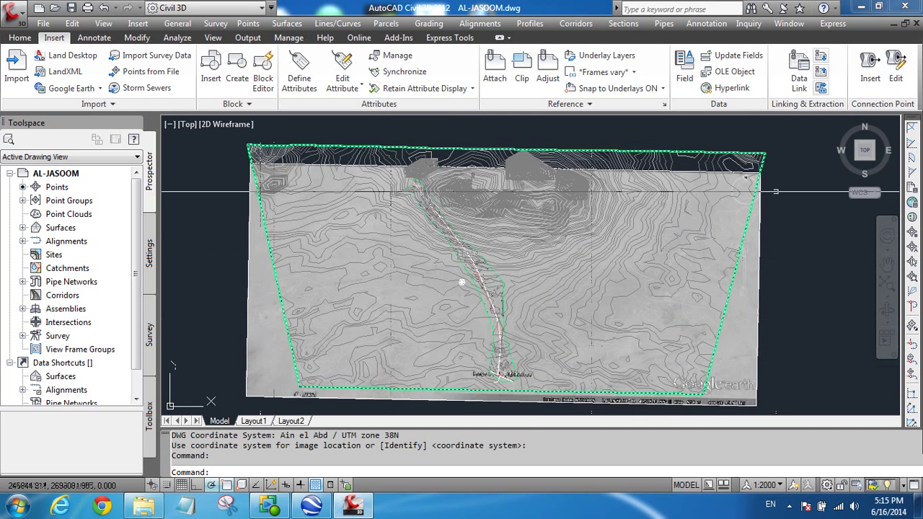
# Undo the import of the Google Earth image and surface.
pyautogui.click(674, 129)
pyautogui.click(782, 146)
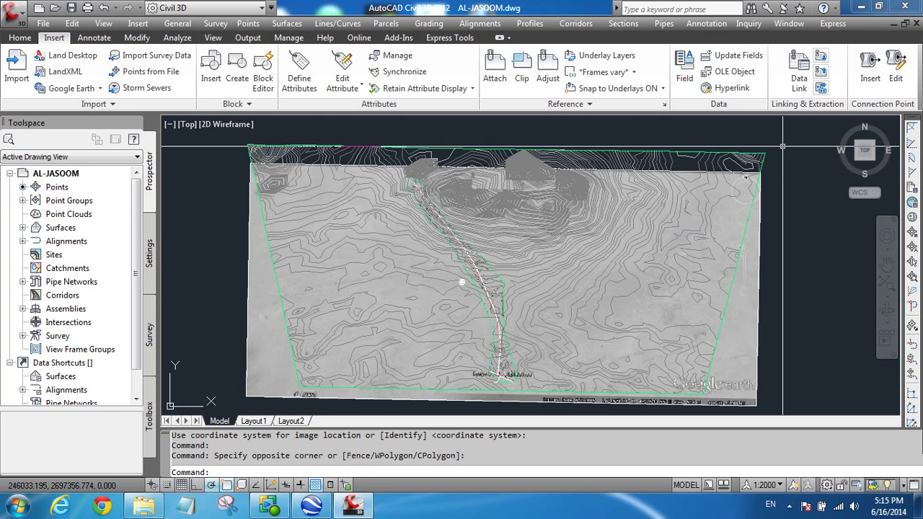
pyautogui.hotkey('ctrl', 'z')
pyautogui.hotkey('ctrl', 'z')
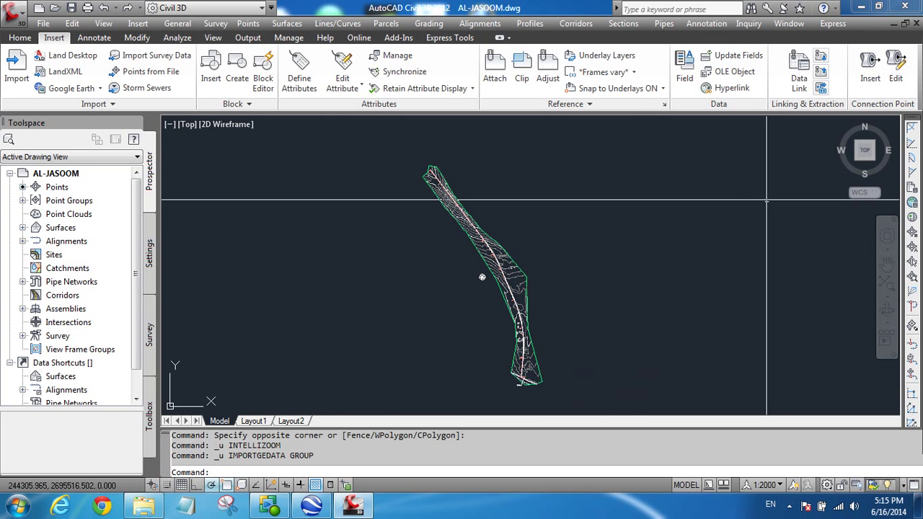
# Sample surface PRX along the full length of alignment prx as a surface profile and start drawing it in a profile view.
pyautogui.moveTo(546, 289)
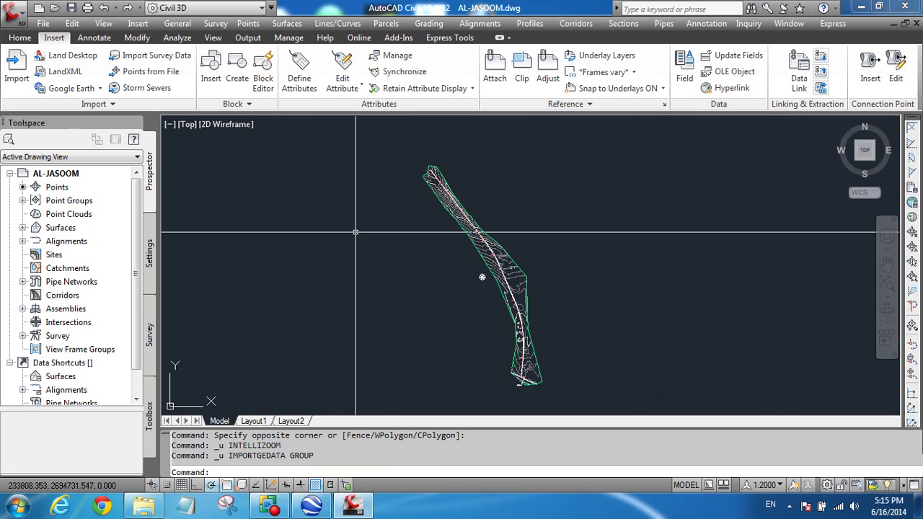
pyautogui.click(20, 38)
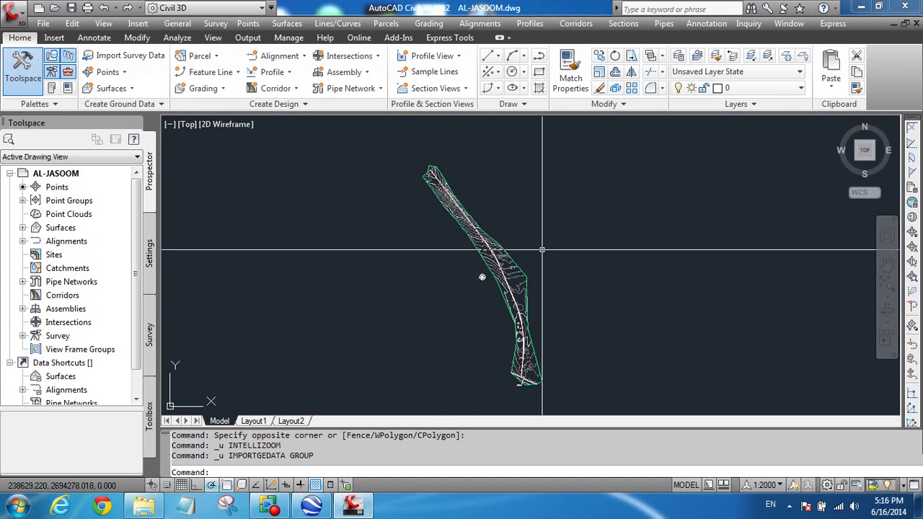
pyautogui.scroll(-3, 606, 327)
pyautogui.scroll(3, 598, 275)
pyautogui.scroll(-1, 310, 153)
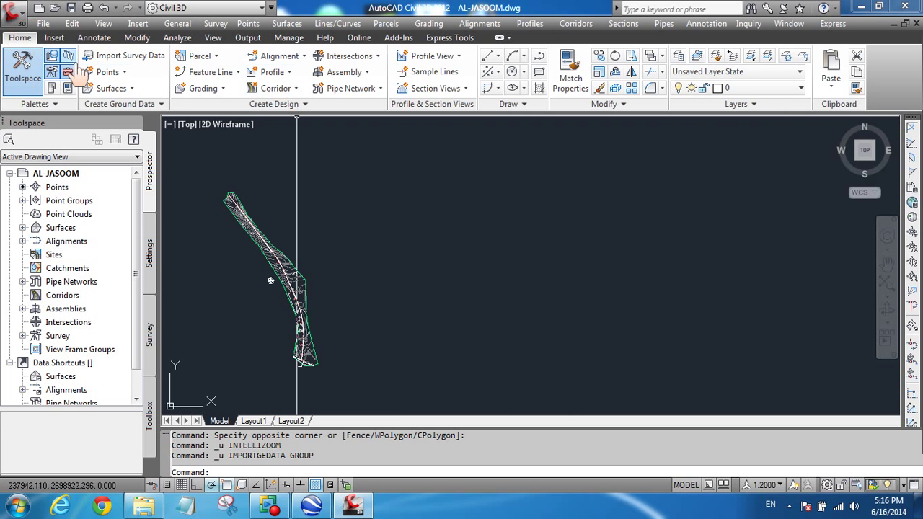
pyautogui.click(289, 75)
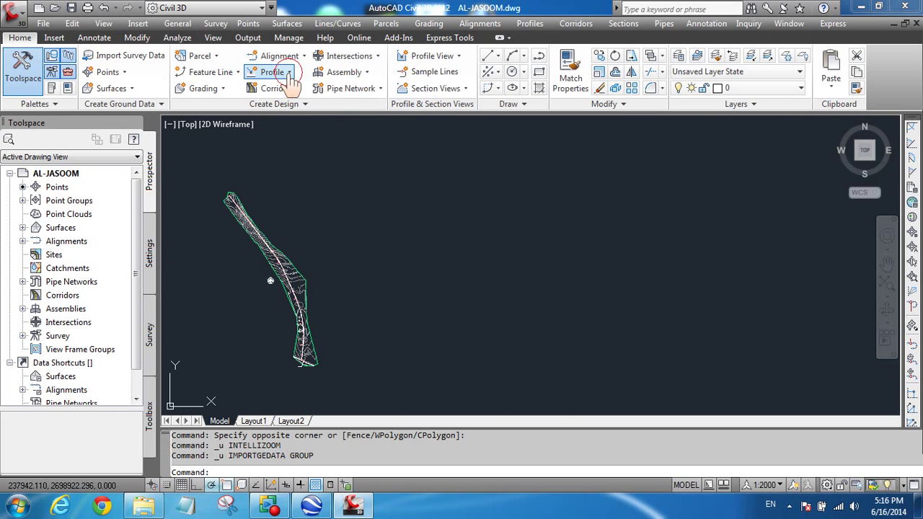
pyautogui.click(294, 108)
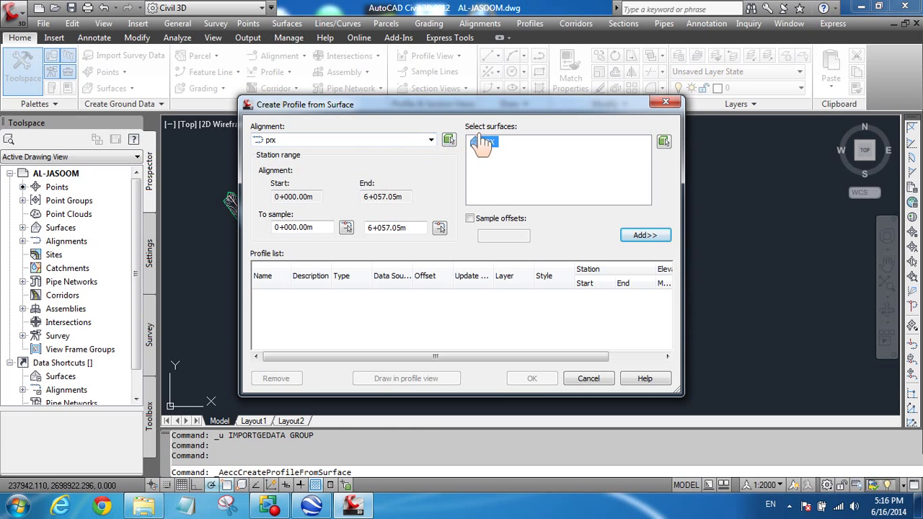
pyautogui.click(644, 237)
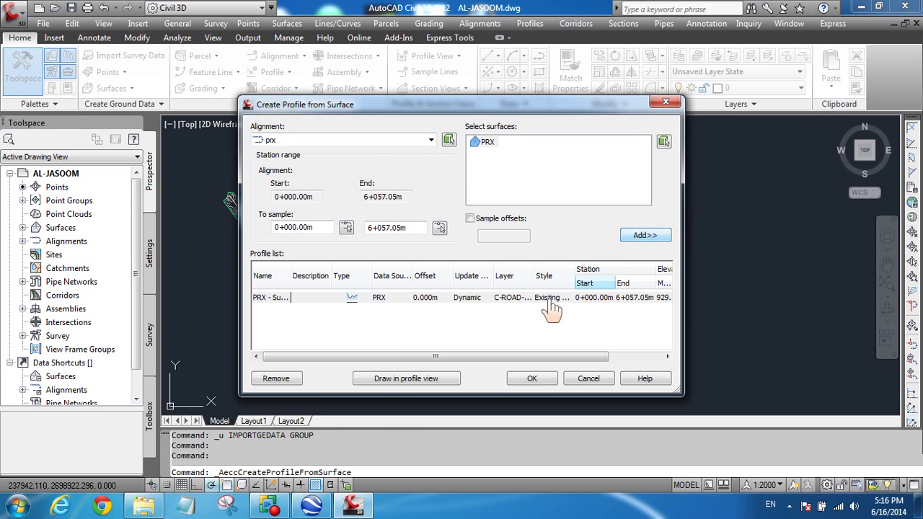
pyautogui.click(437, 298)
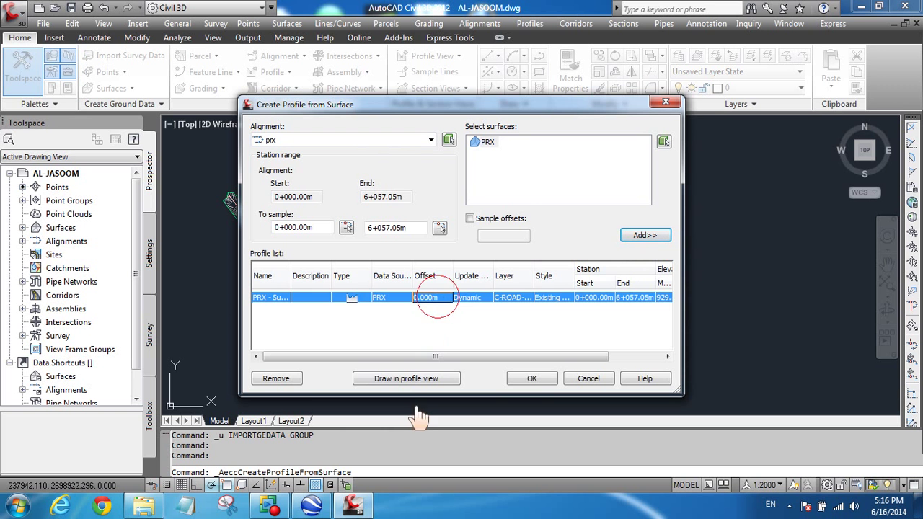
pyautogui.click(392, 380)
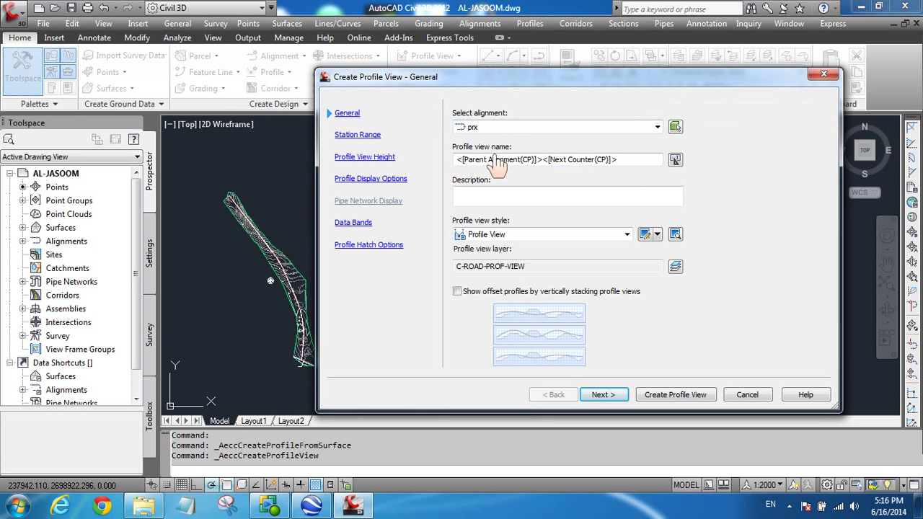
# Name the profile view prx and keep the automatic station range and profile view height.
pyautogui.click(623, 162)
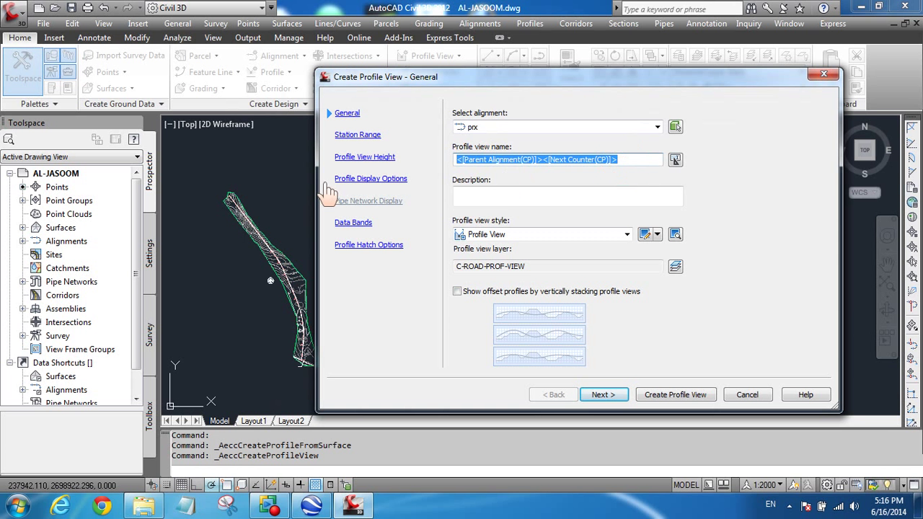
pyautogui.write('prx')
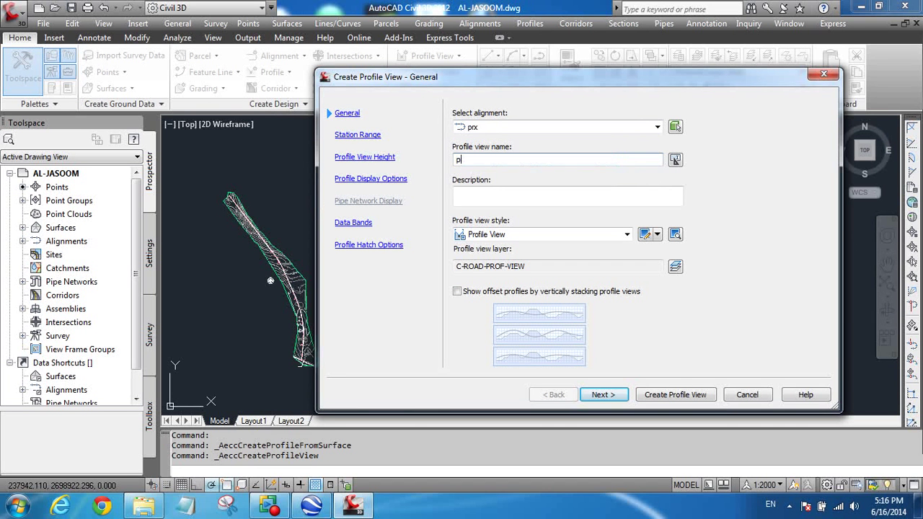
pyautogui.click(354, 135)
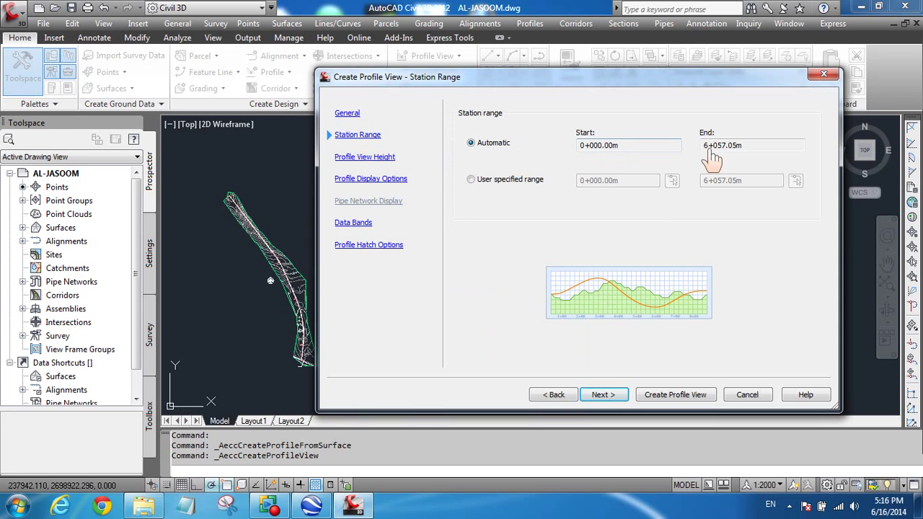
pyautogui.click(351, 158)
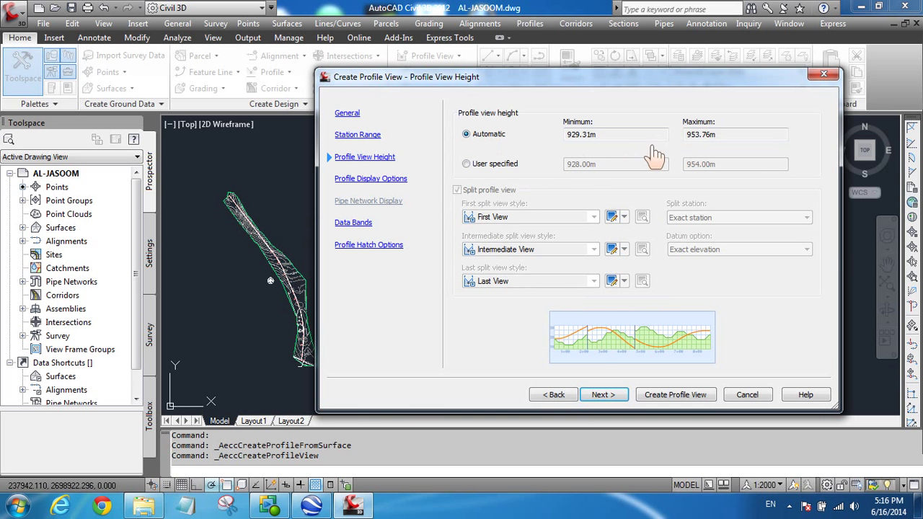
# Keep the default display, data band and hatch options and place the profile view in the empty space east of the road surface.
pyautogui.click(361, 181)
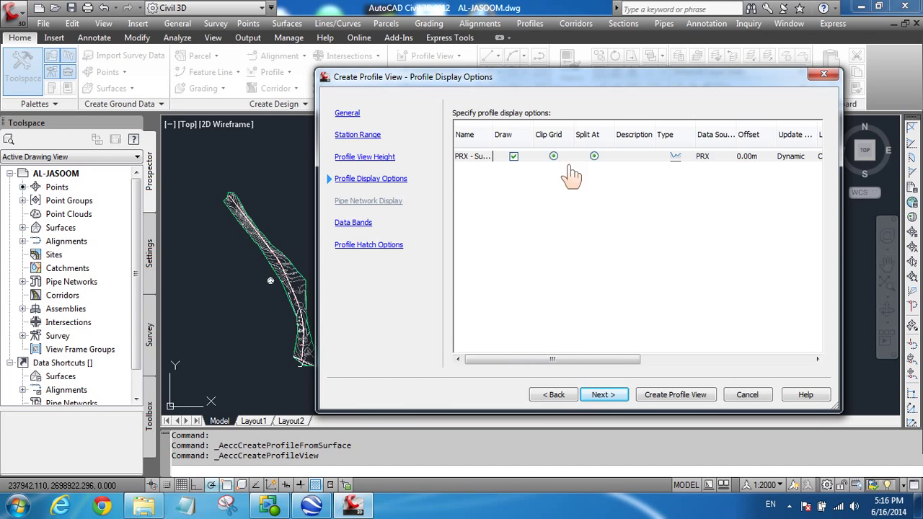
pyautogui.moveTo(552, 359); pyautogui.dragTo(732, 359)
pyautogui.click(552, 360)
pyautogui.moveTo(622, 365)
pyautogui.mouseDown()
pyautogui.moveTo(474, 362)
pyautogui.moveTo(738, 359)
pyautogui.moveTo(550, 360)
pyautogui.mouseUp()
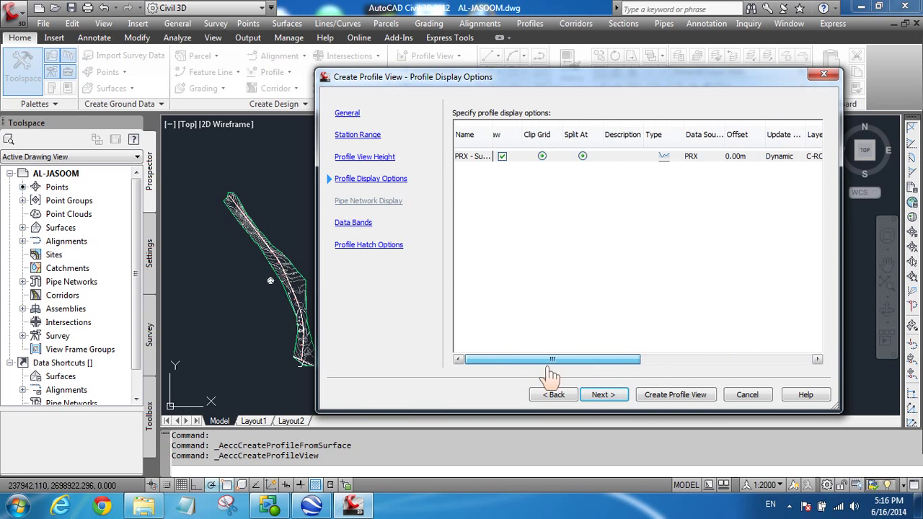
pyautogui.click(354, 222)
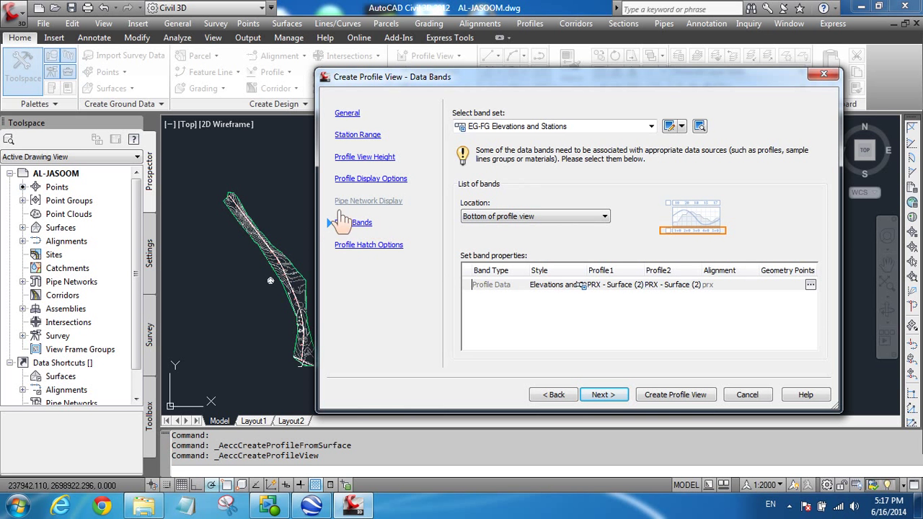
pyautogui.click(369, 245)
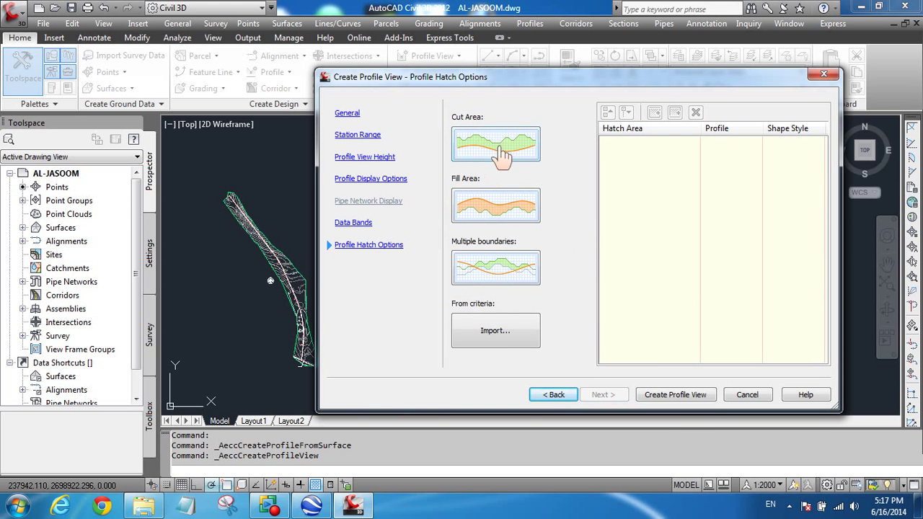
pyautogui.click(663, 396)
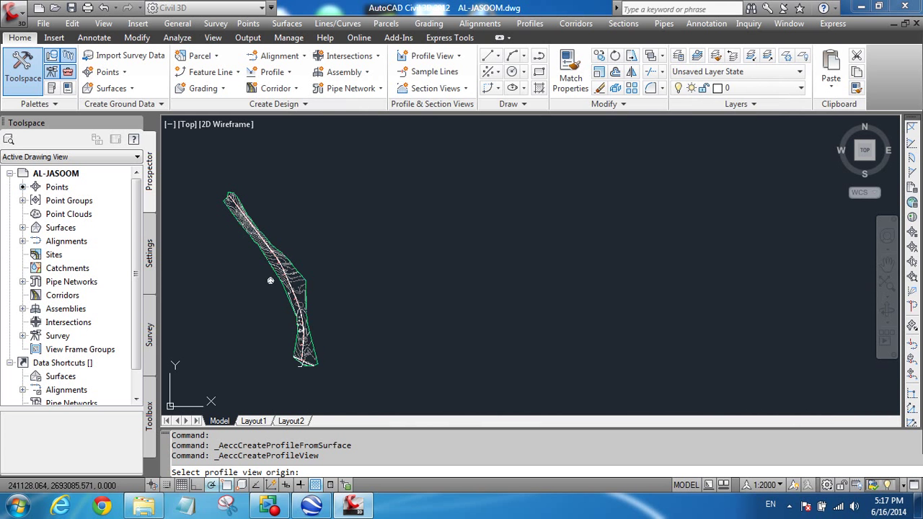
pyautogui.click(396, 297)
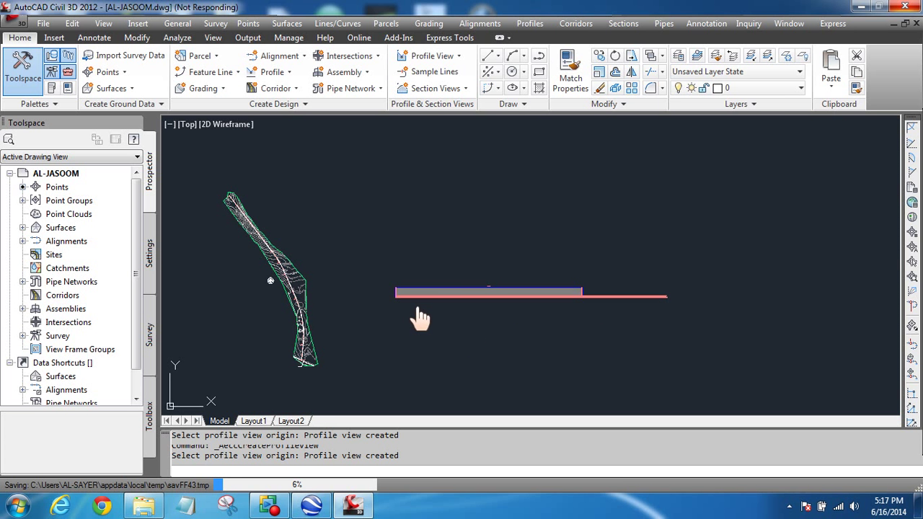
# Examine the new profile view's ground line, elevation grid and data band with its elevations and stations.
pyautogui.scroll(8, 419, 317)
pyautogui.scroll(5, 420, 317)
pyautogui.scroll(-6, 490, 289)
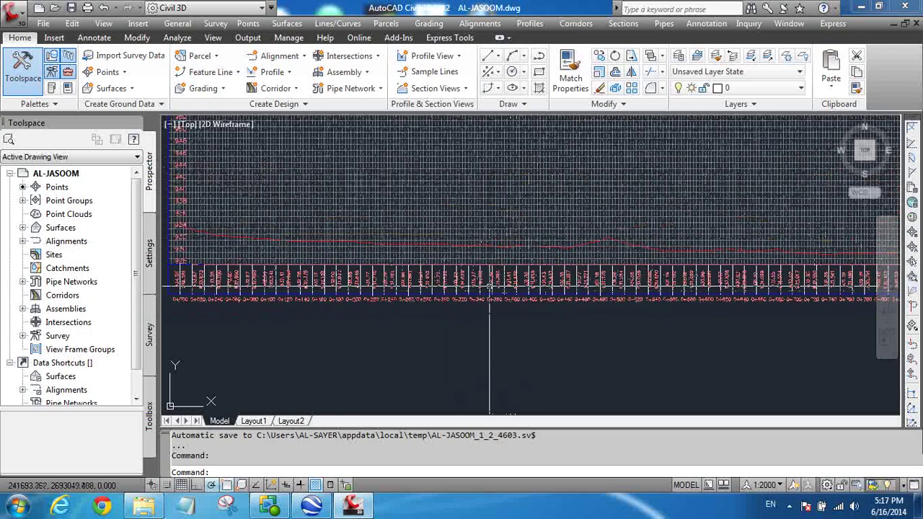
pyautogui.scroll(-2, 519, 288)
pyautogui.scroll(5, 328, 281)
pyautogui.scroll(-4, 325, 283)
pyautogui.scroll(1, 389, 288)
pyautogui.scroll(-1, 346, 189)
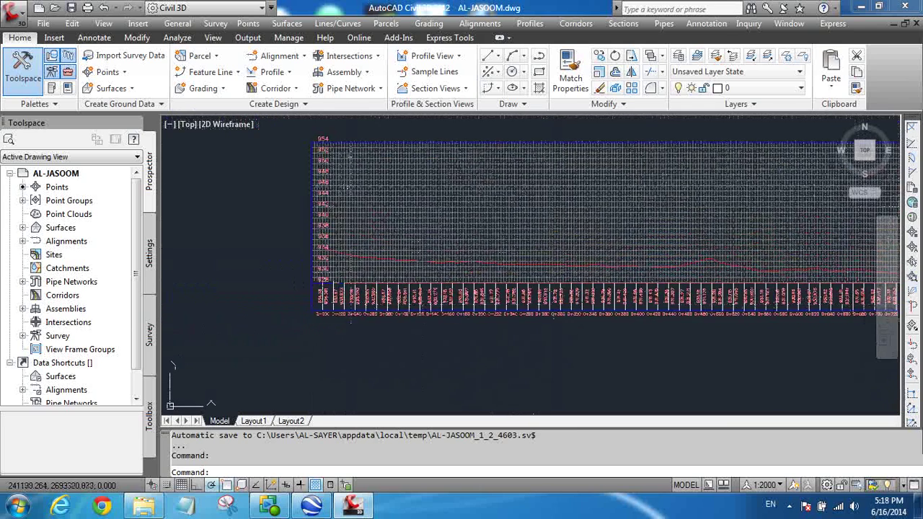
pyautogui.scroll(6, 333, 286)
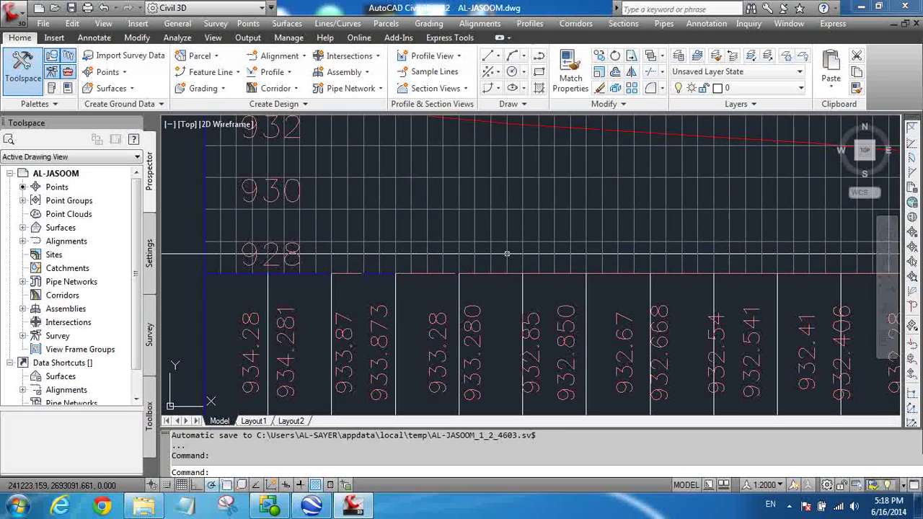
# Open the style of profile view prx for editing and check its vertical scale and direction settings.
pyautogui.scroll(2, 342, 293)
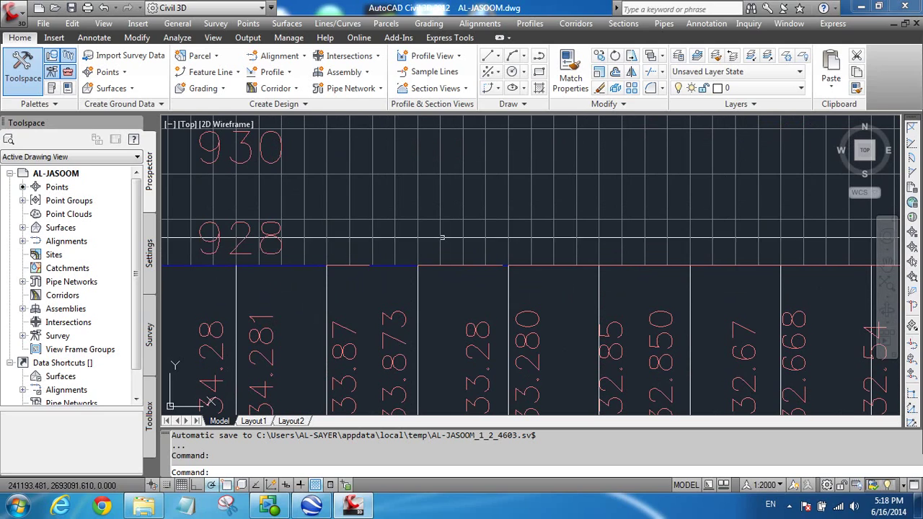
pyautogui.scroll(3, 557, 268)
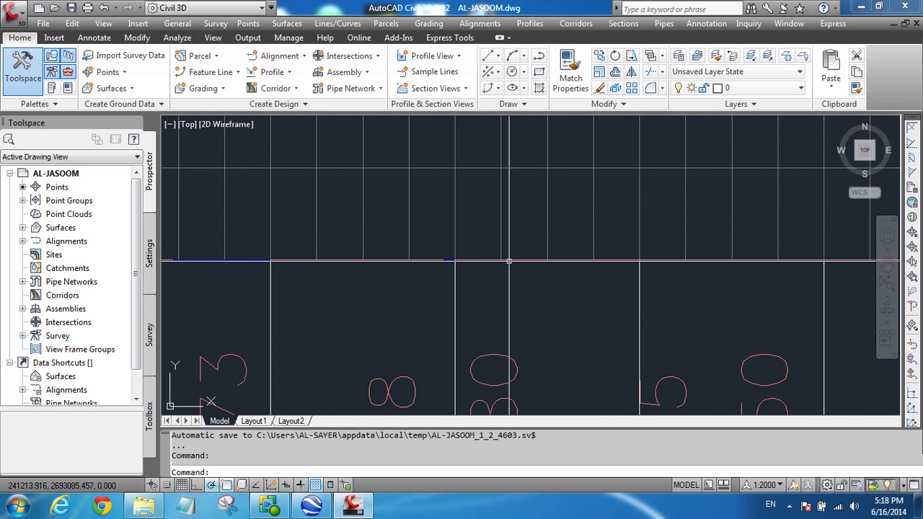
pyautogui.scroll(-5, 559, 269)
pyautogui.scroll(-4, 423, 317)
pyautogui.doubleClick(423, 318)
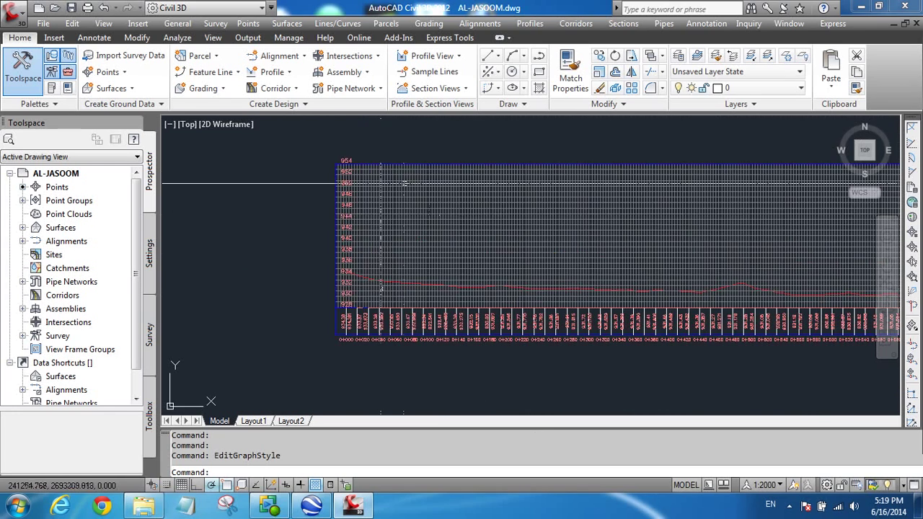
pyautogui.scroll(5, 399, 311)
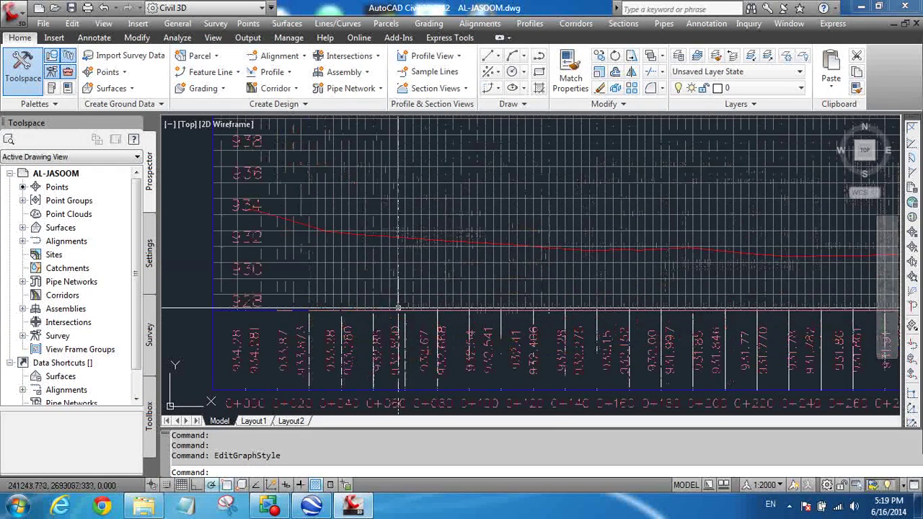
pyautogui.click(216, 246)
pyautogui.rightClick(213, 249)
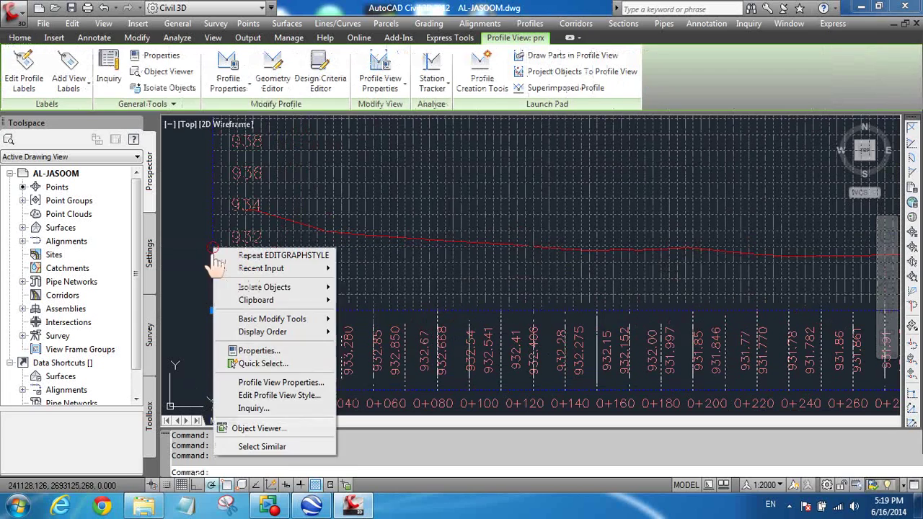
pyautogui.click(272, 396)
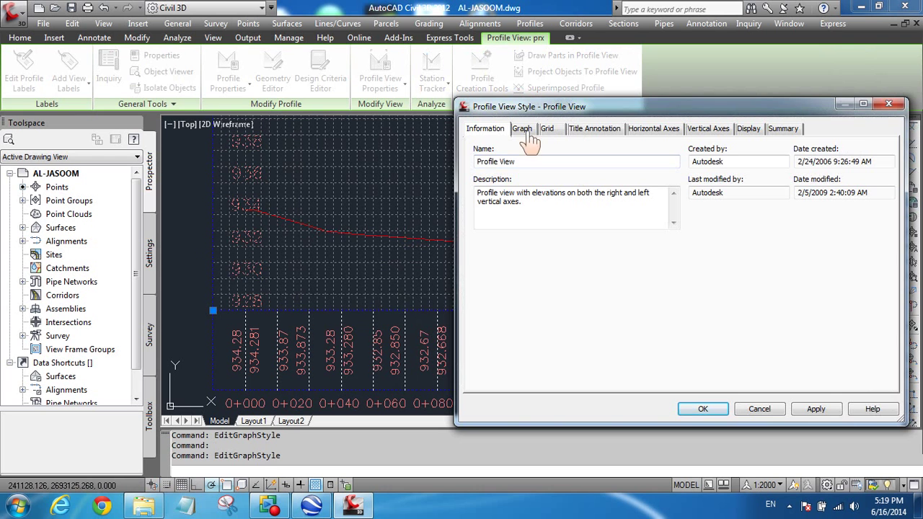
pyautogui.click(524, 135)
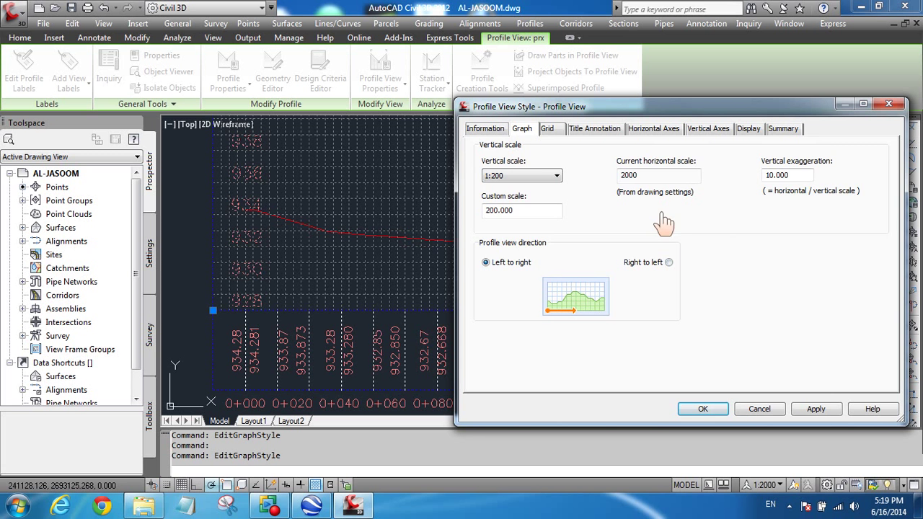
# Clip the profile view style's vertical and horizontal grids to the highest profiles and omit both grids in padding areas.
pyautogui.click(552, 133)
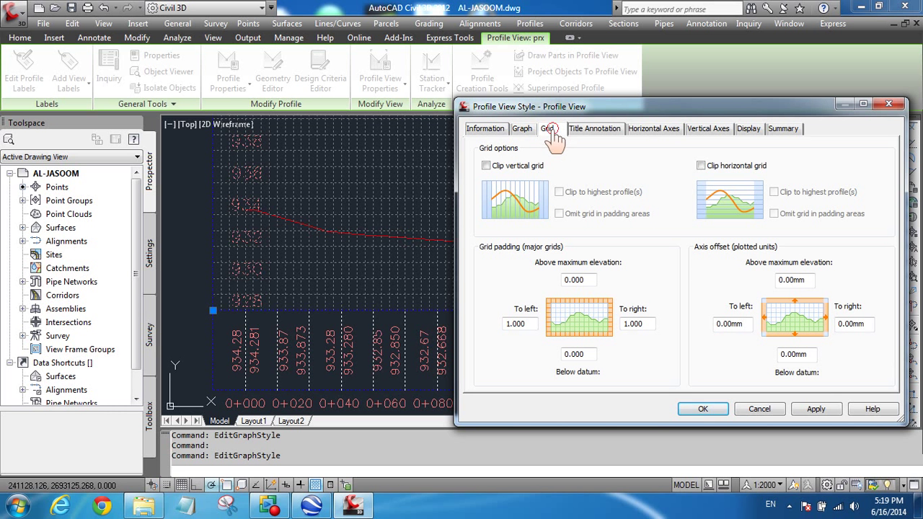
pyautogui.click(486, 166)
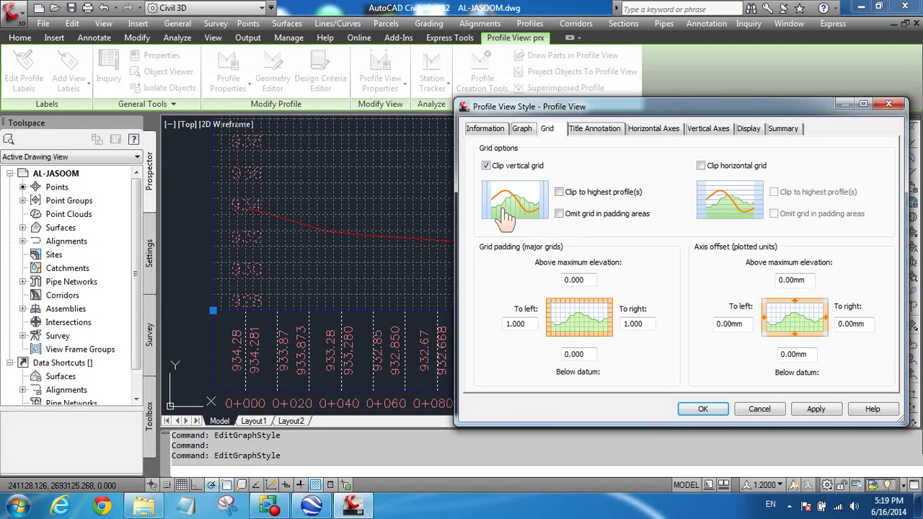
pyautogui.click(559, 192)
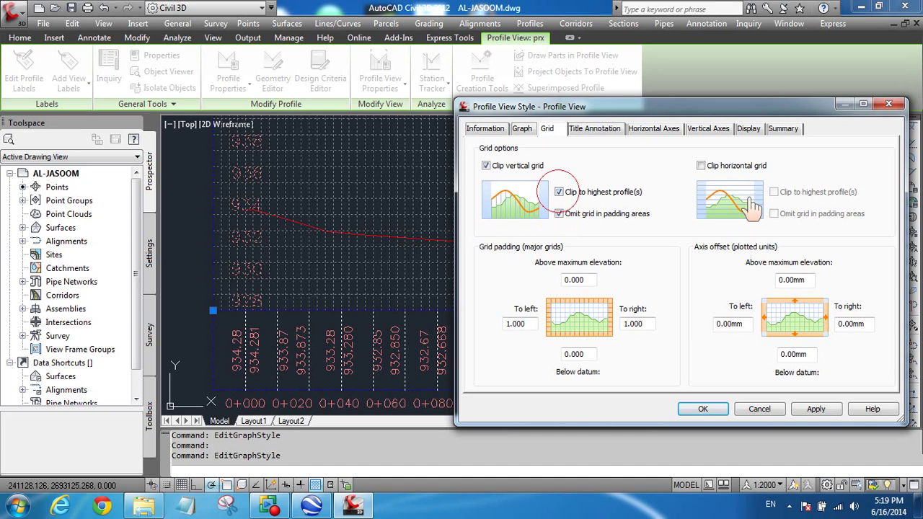
pyautogui.click(701, 166)
pyautogui.click(774, 192)
pyautogui.click(774, 213)
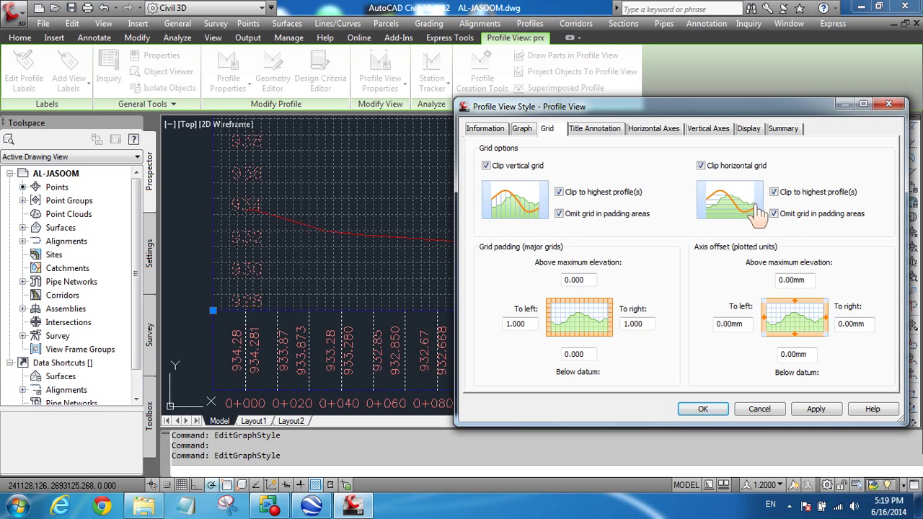
# Review the title annotation settings and set the bottom horizontal axis's major and minor tick intervals to 25 m.
pyautogui.click(596, 138)
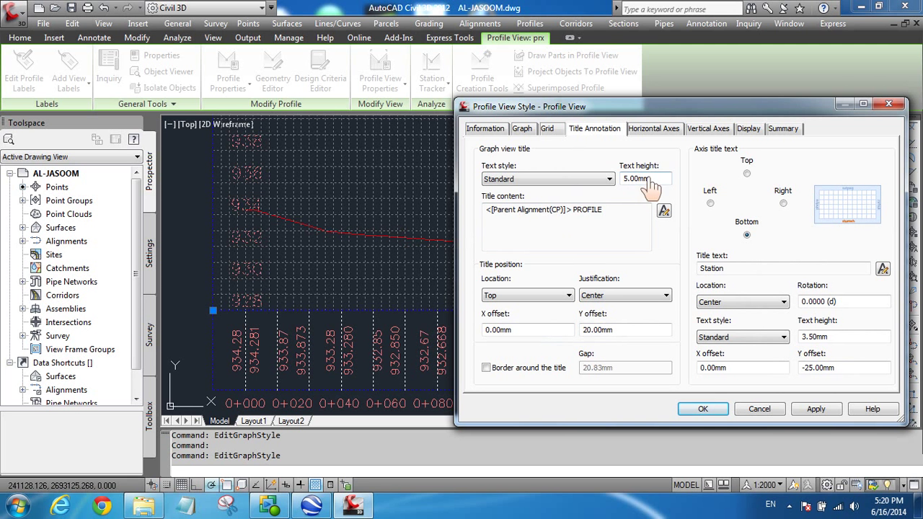
pyautogui.moveTo(616, 214); pyautogui.dragTo(522, 214)
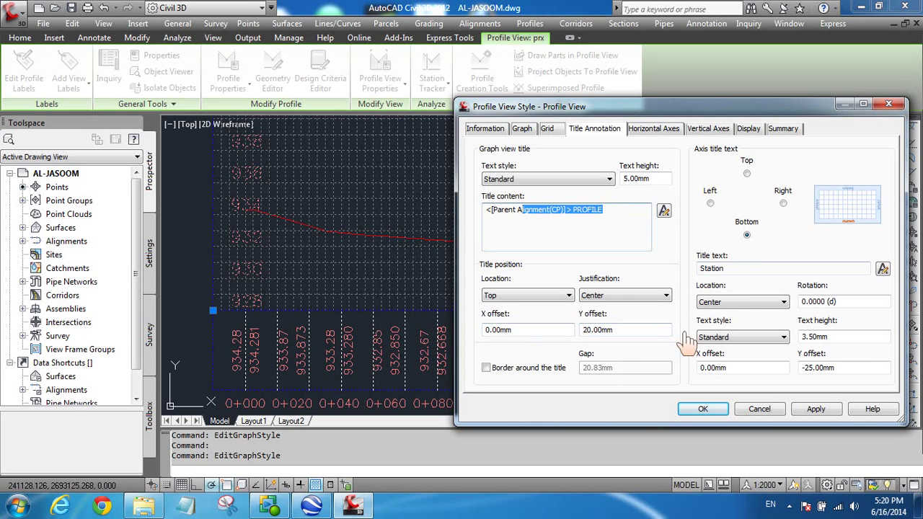
pyautogui.click(649, 128)
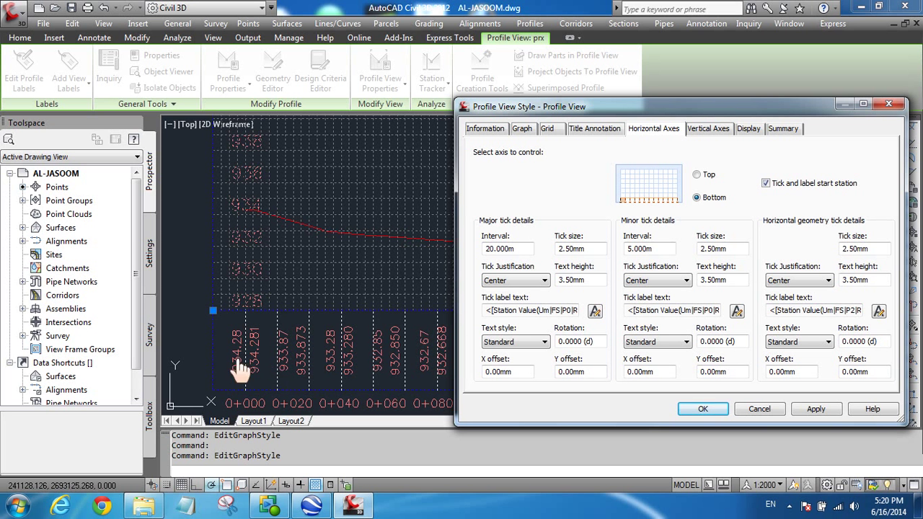
pyautogui.doubleClick(521, 251)
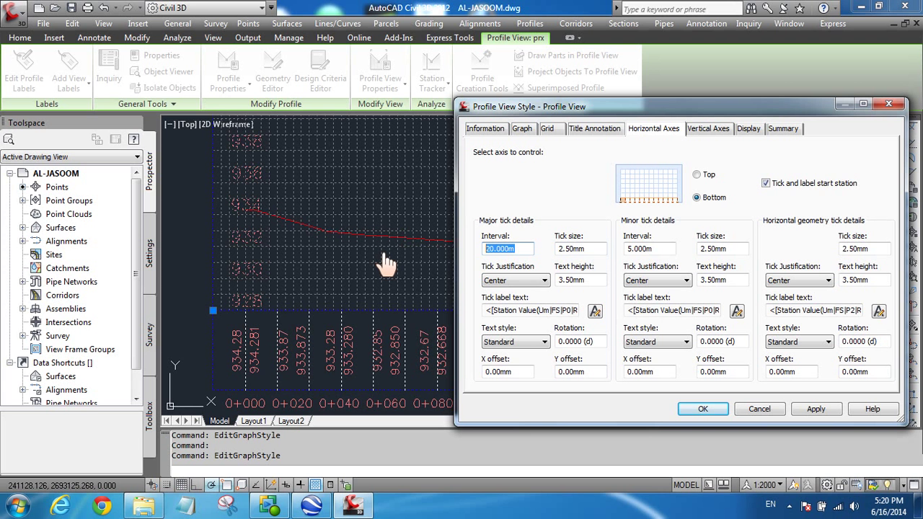
pyautogui.write('25')
pyautogui.doubleClick(658, 250)
pyautogui.write('2')
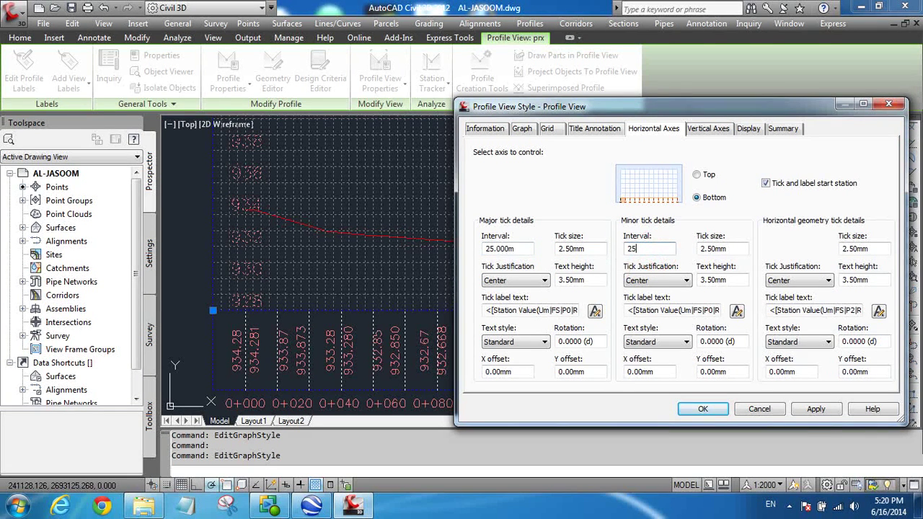
pyautogui.click(815, 409)
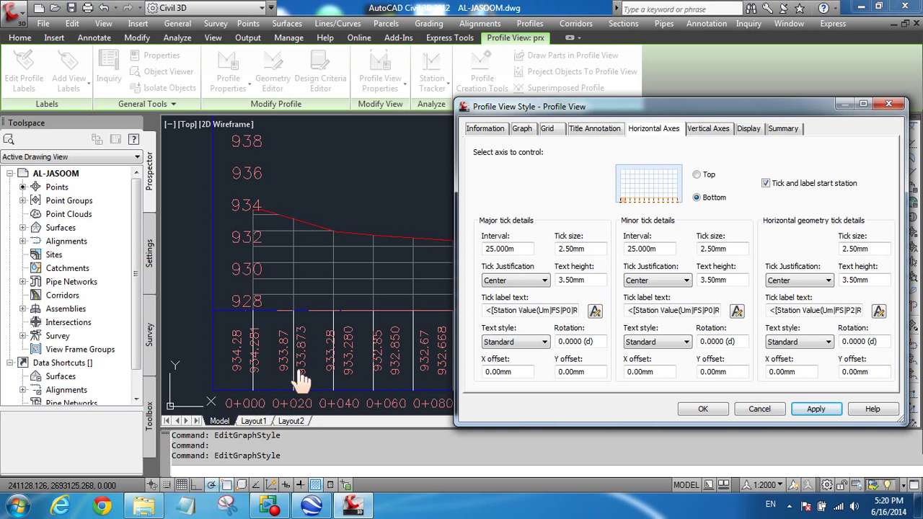
# Set the right vertical axis's major tick interval to 5 m and accept the style changes.
pyautogui.click(711, 130)
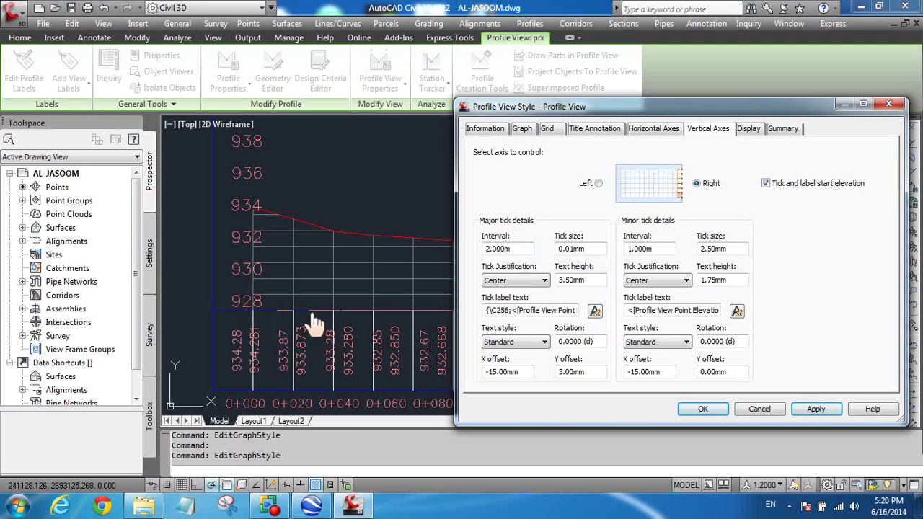
pyautogui.doubleClick(518, 248)
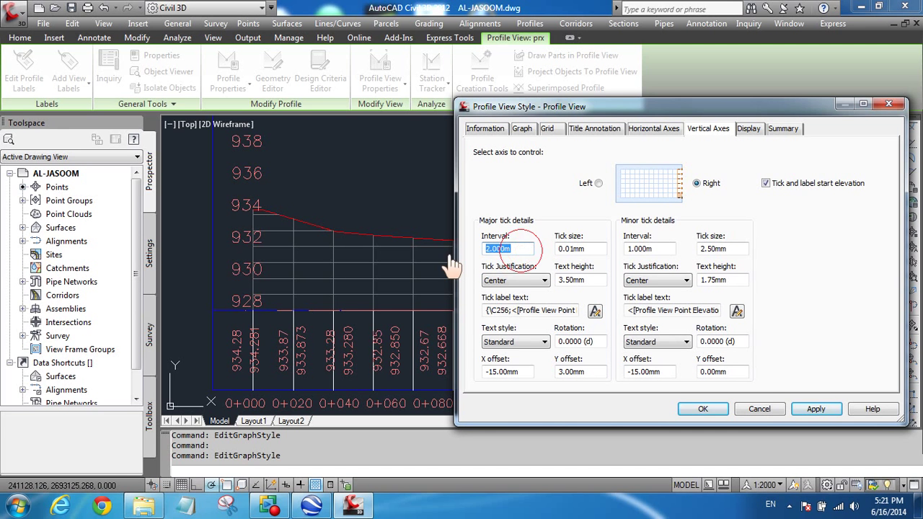
pyautogui.write('5')
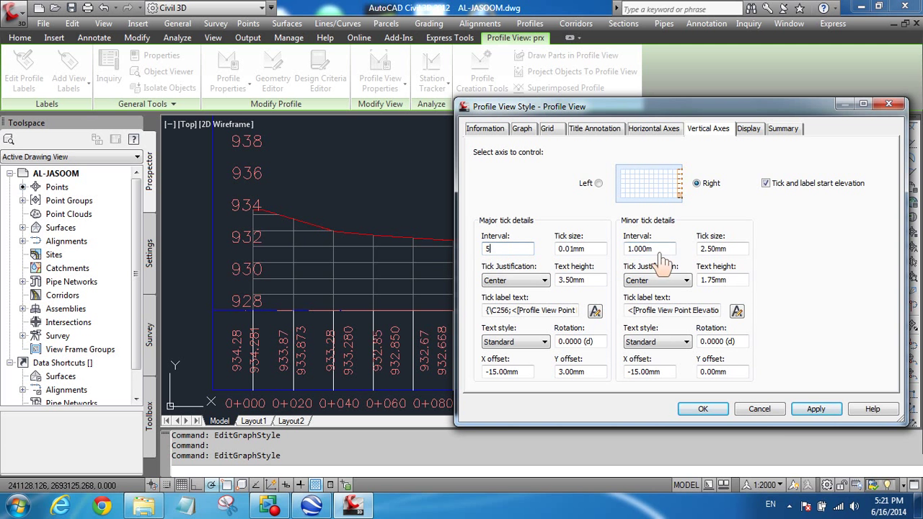
pyautogui.click(817, 415)
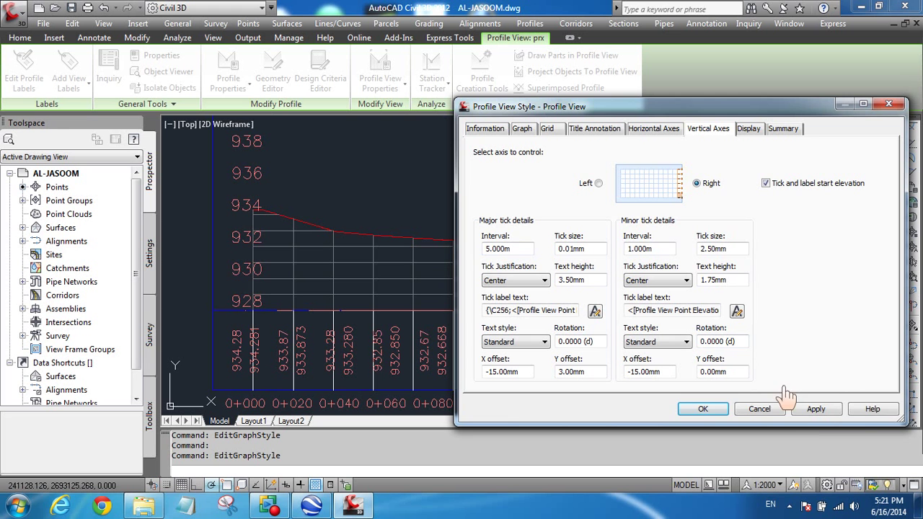
pyautogui.click(813, 410)
pyautogui.click(705, 410)
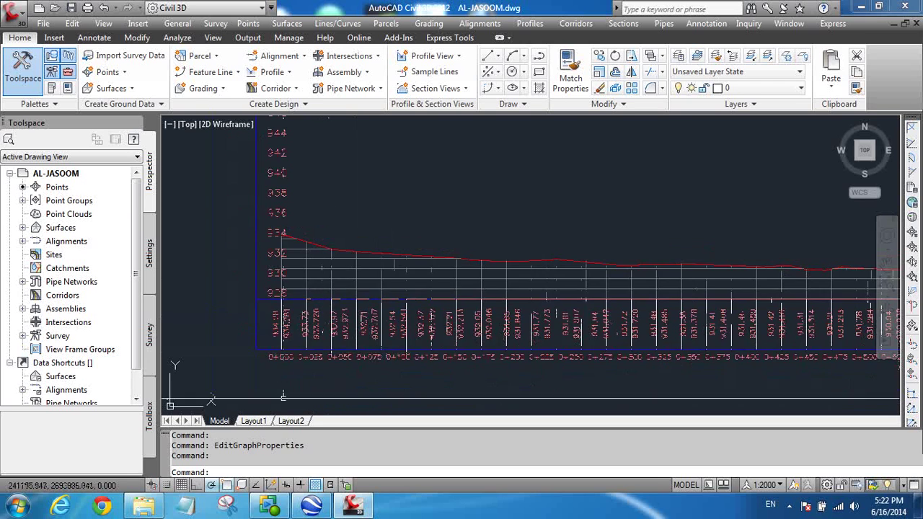
# Check the data band along the whole profile view and set the drawing's annotation scale to 1:1000.
pyautogui.scroll(3, 333, 377)
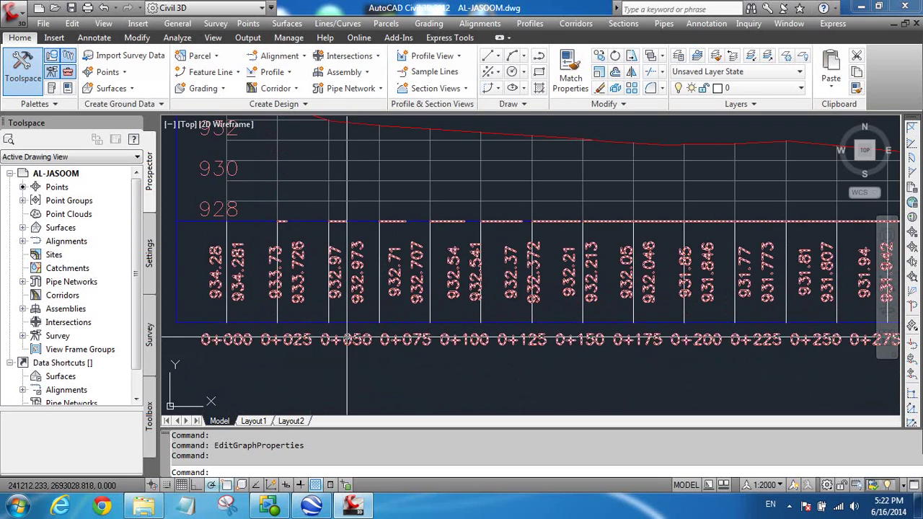
pyautogui.scroll(-10, 347, 339)
pyautogui.scroll(8, 612, 317)
pyautogui.scroll(-8, 766, 310)
pyautogui.scroll(5, 289, 333)
pyautogui.scroll(-6, 313, 395)
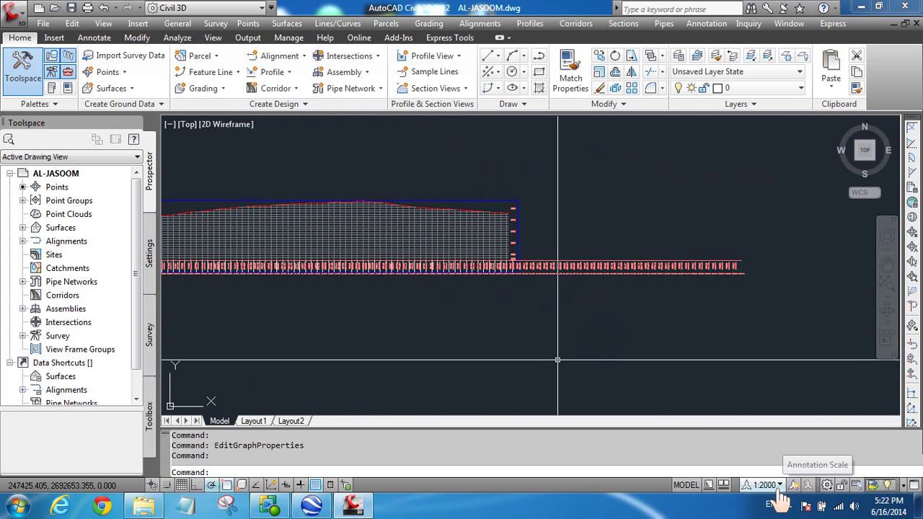
pyautogui.click(766, 485)
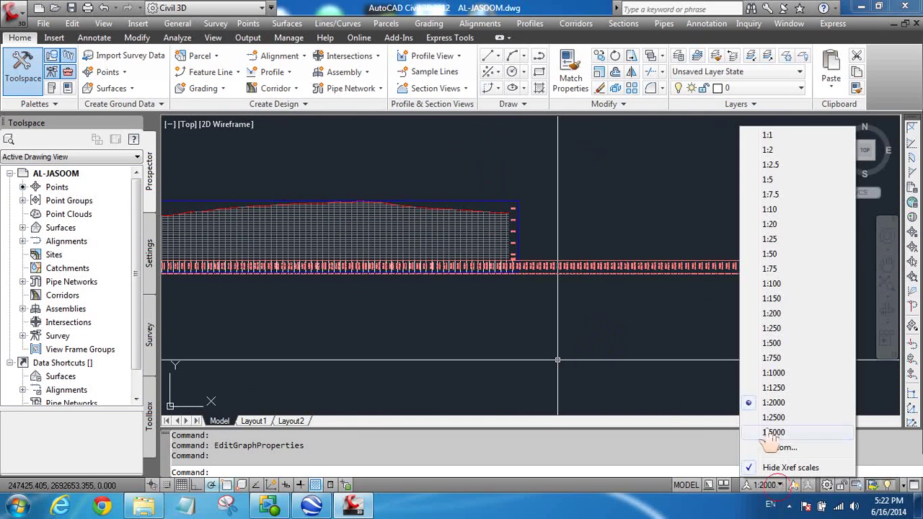
pyautogui.click(773, 375)
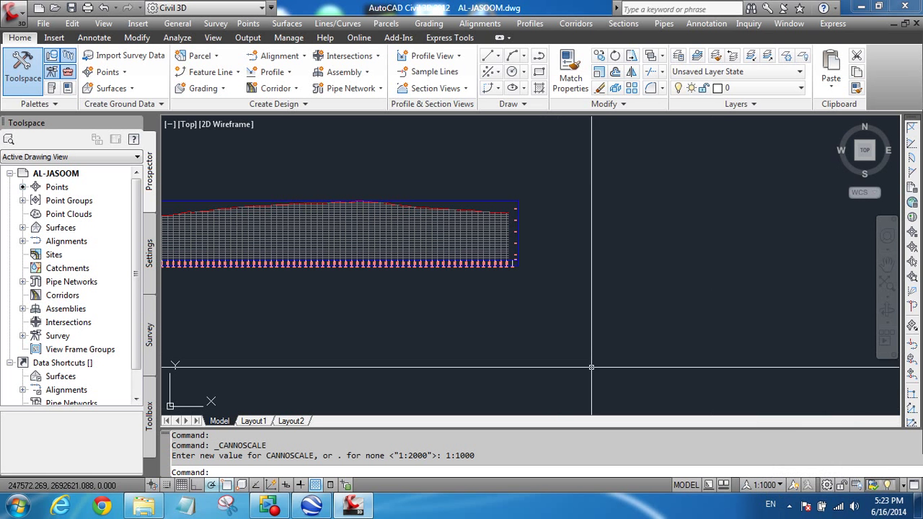
# Examine the profile view from start to end for the fit of its data band, station labels and clipped grid.
pyautogui.scroll(5, 498, 253)
pyautogui.scroll(2, 498, 248)
pyautogui.scroll(-8, 736, 303)
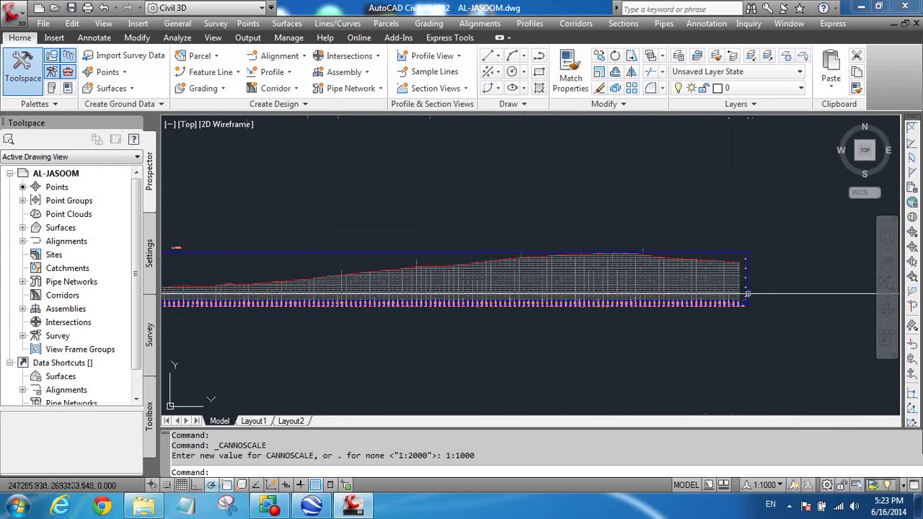
pyautogui.scroll(4, 346, 300)
pyautogui.scroll(-3, 284, 260)
pyautogui.scroll(3, 428, 260)
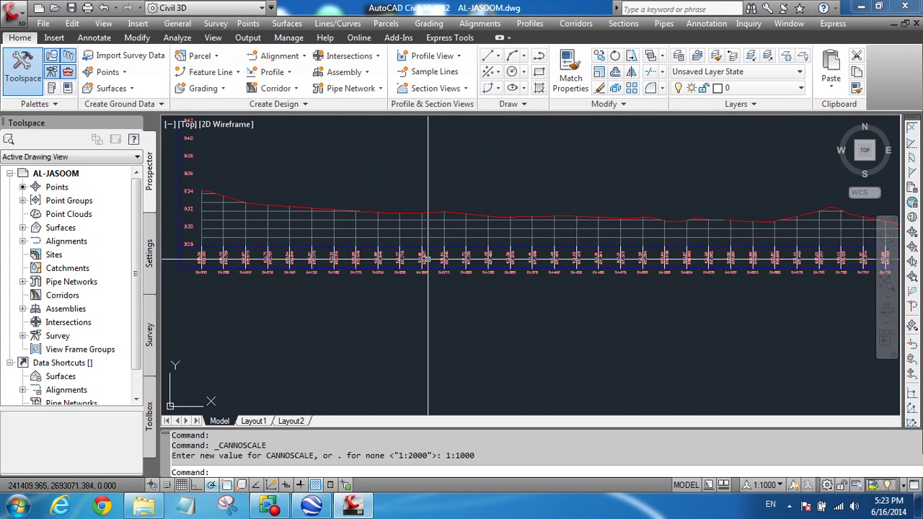
pyautogui.scroll(-3, 330, 267)
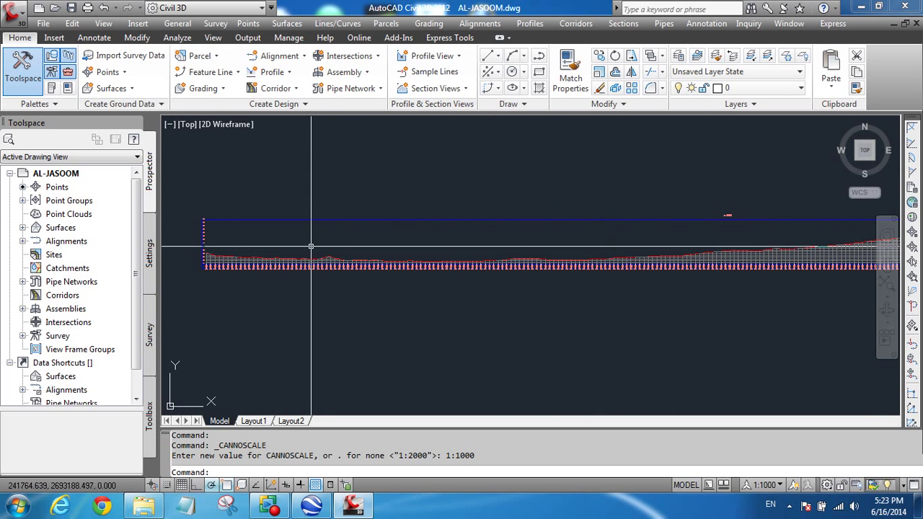
# Start a new layout profile on the road's profile view with the Profile Creation Tools and name it "design".
pyautogui.click(290, 78)
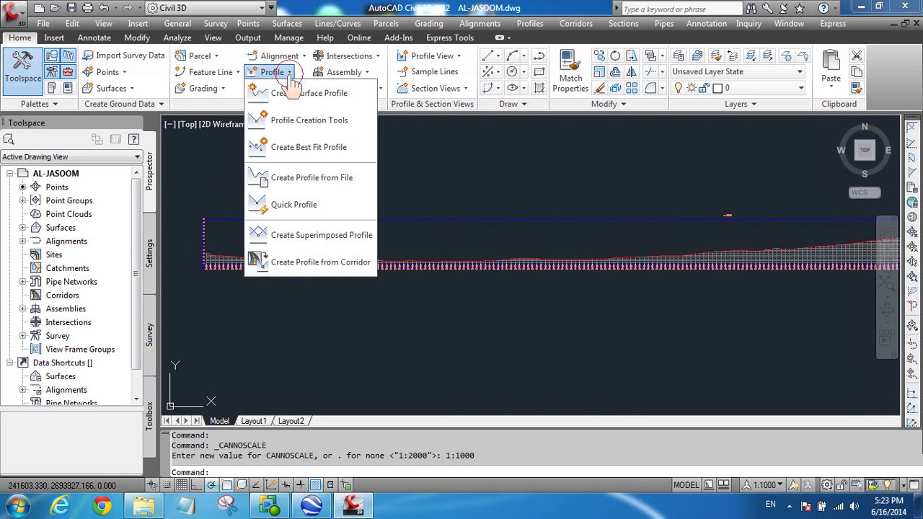
pyautogui.click(300, 127)
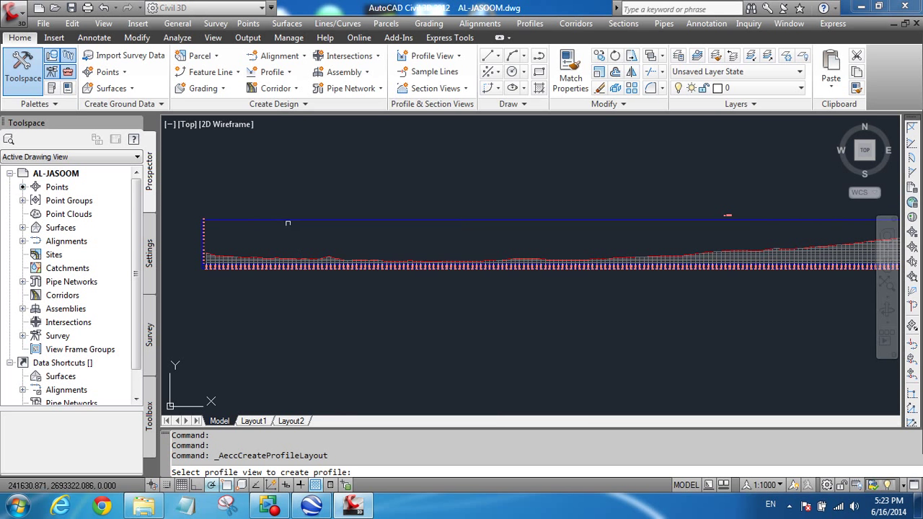
pyautogui.click(285, 218)
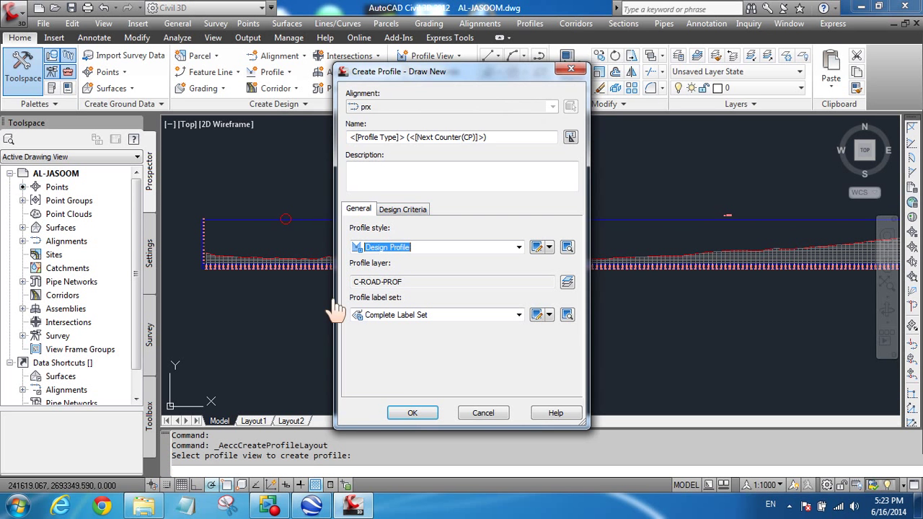
pyautogui.click(495, 139)
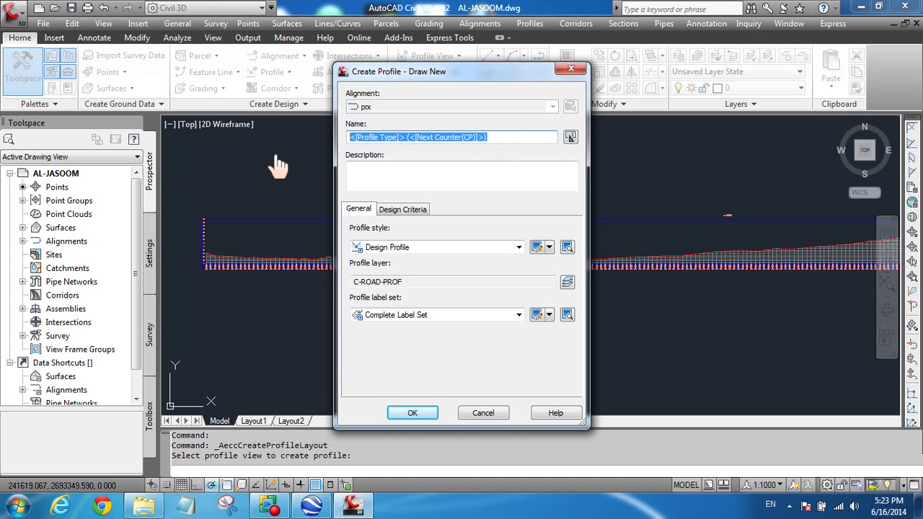
pyautogui.write('design')
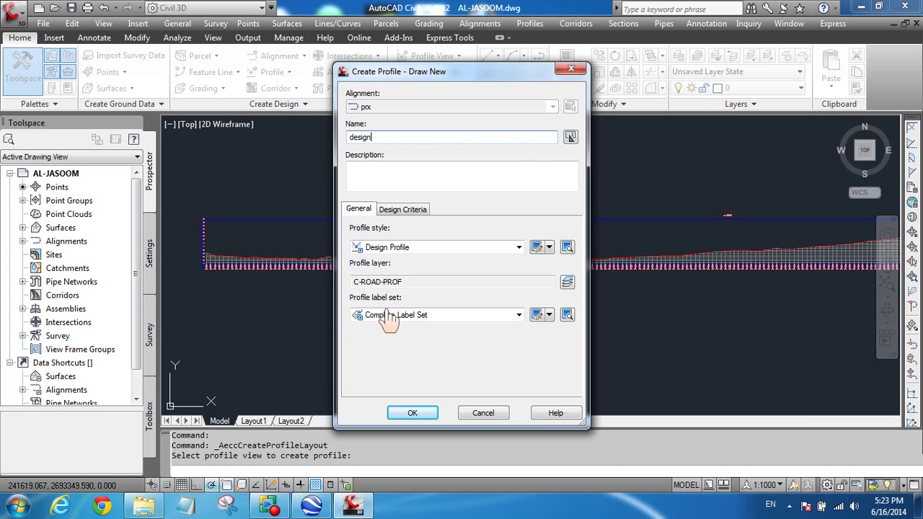
# Enable criteria-based design with the AASHTO 2001 Standard minimum K table and the Basic check set, and create the profile.
pyautogui.click(407, 210)
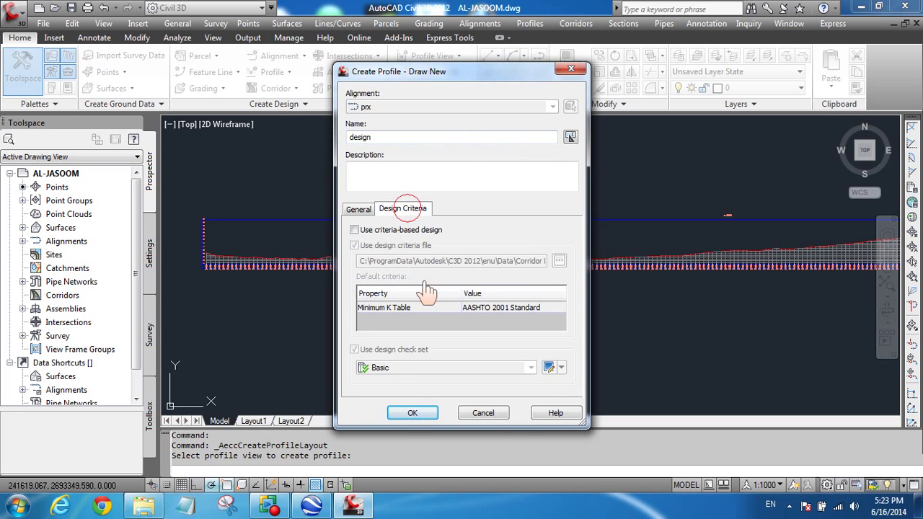
pyautogui.click(354, 230)
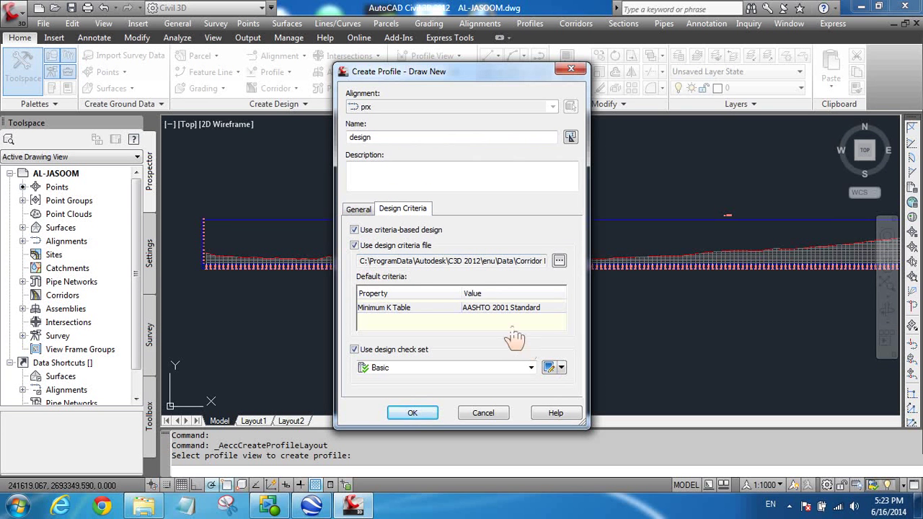
pyautogui.click(547, 309)
pyautogui.click(552, 310)
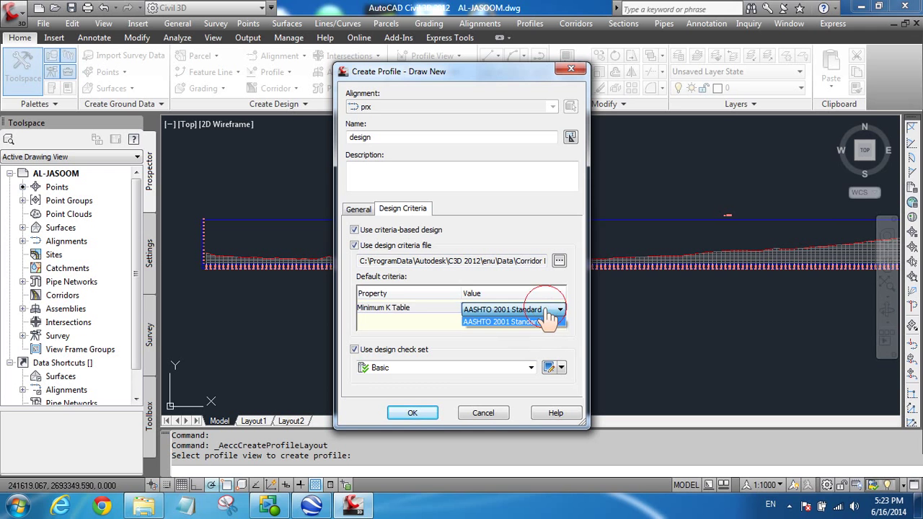
pyautogui.click(419, 321)
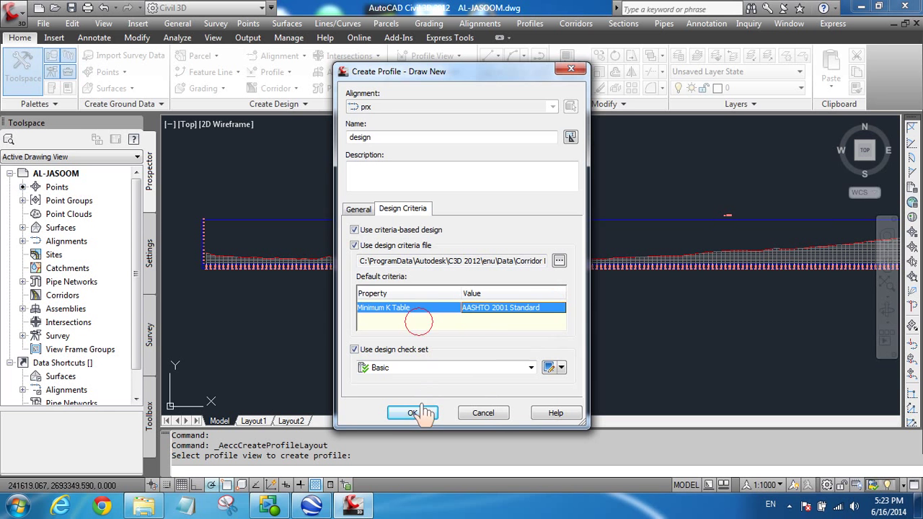
pyautogui.click(414, 417)
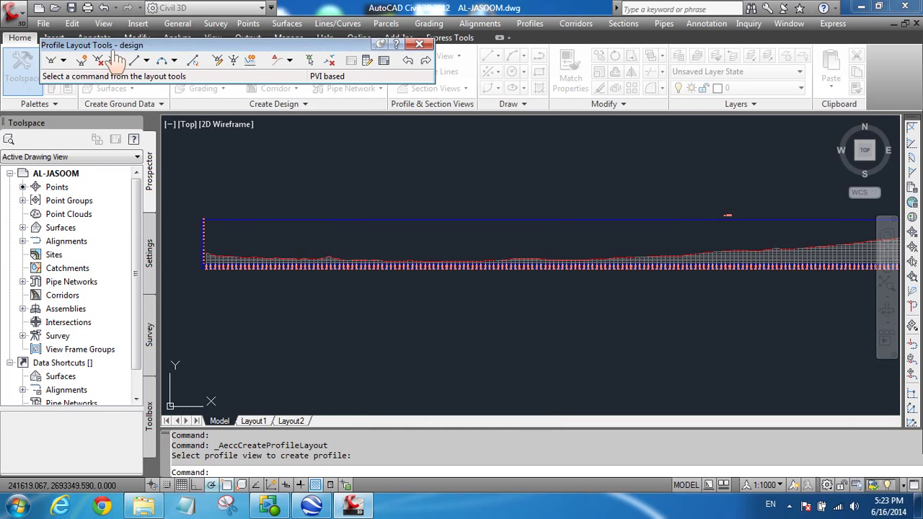
# Configure the vertical curve settings as parabolic, with crest and sag curve lengths both set to 300 m.
pyautogui.click(70, 67)
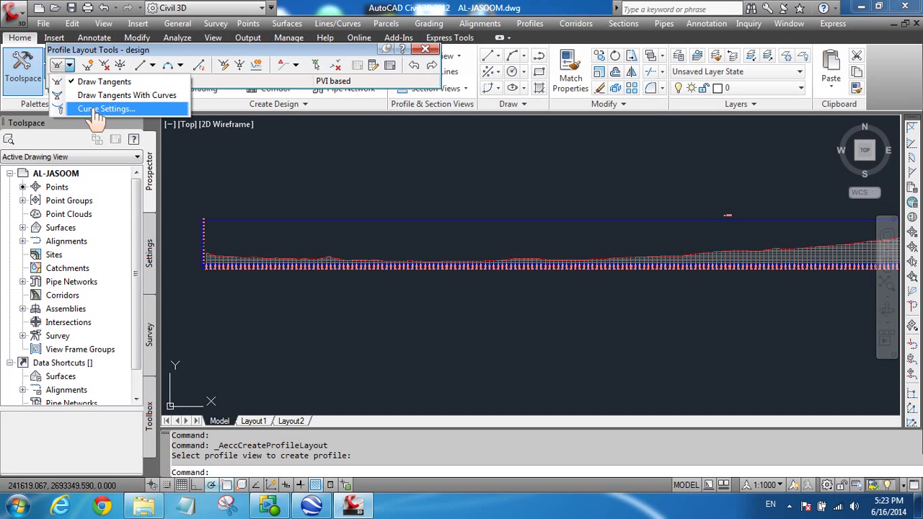
pyautogui.click(95, 110)
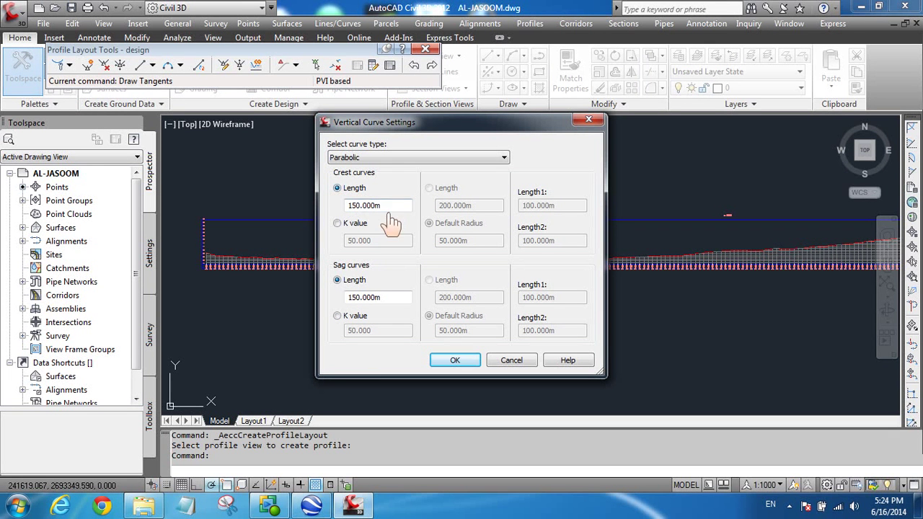
pyautogui.doubleClick(389, 208)
pyautogui.write('300')
pyautogui.doubleClick(386, 299)
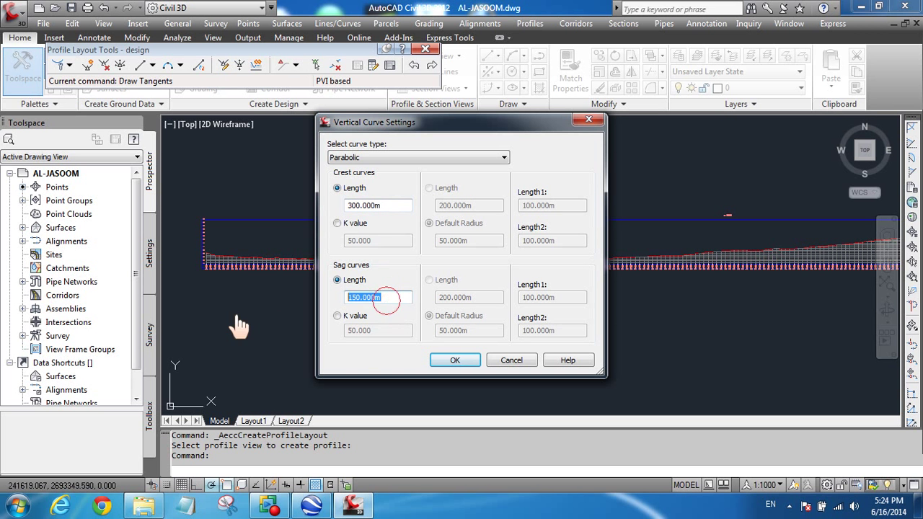
pyautogui.write('30')
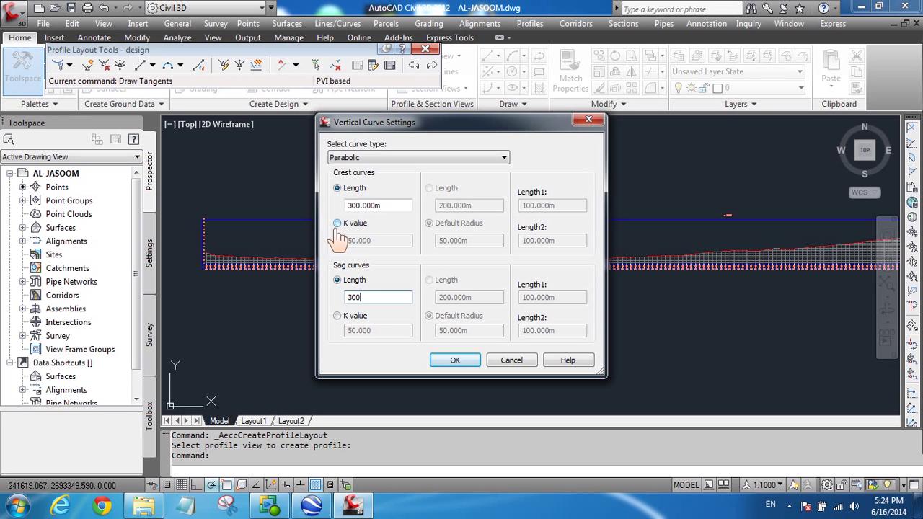
pyautogui.click(337, 224)
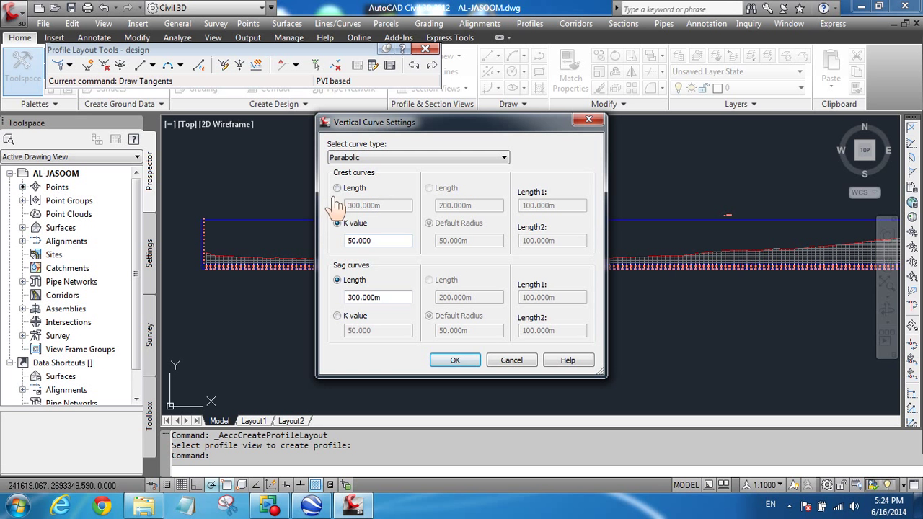
pyautogui.click(337, 188)
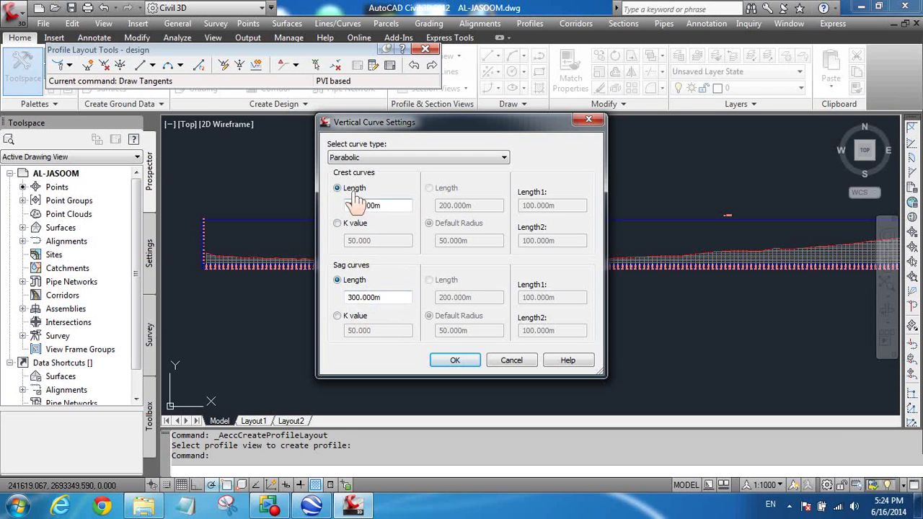
pyautogui.click(455, 360)
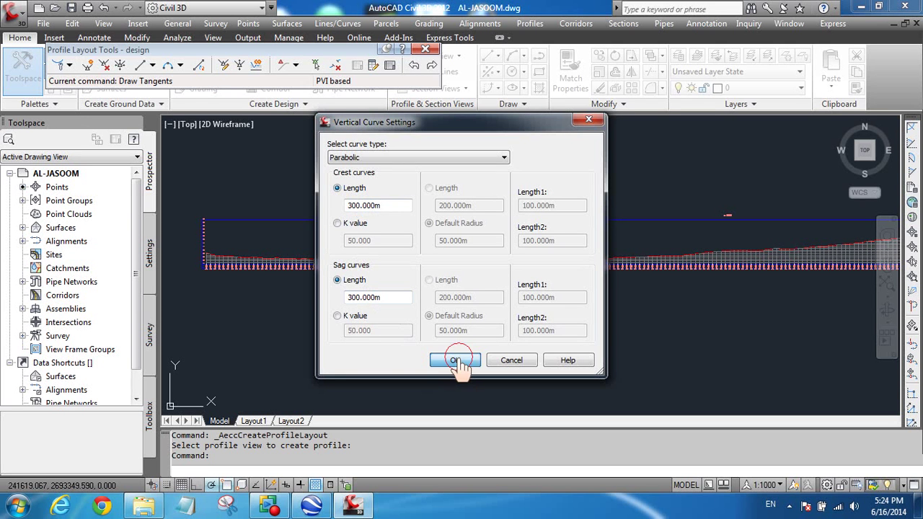
# Draw tangents with curves from the start of the ground profile to a first PVI at about station 0+895, elevation 930.5 m.
pyautogui.click(69, 65)
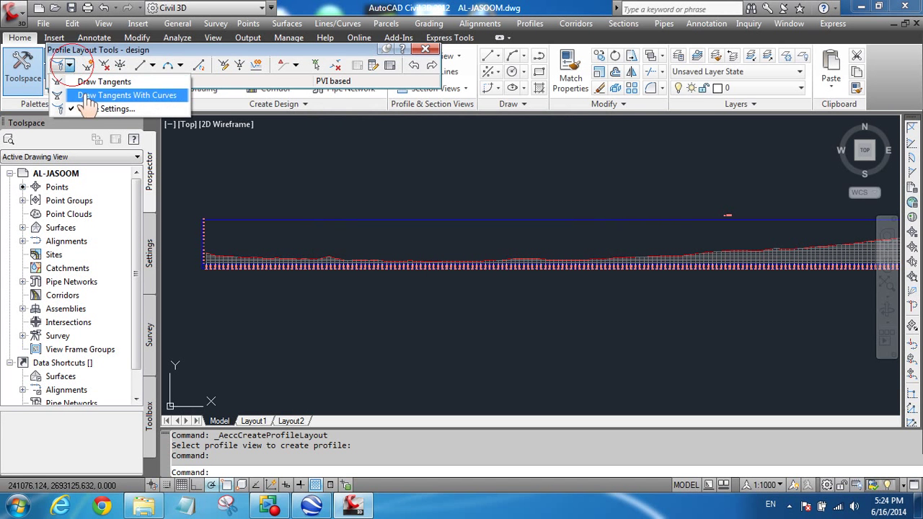
pyautogui.click(108, 96)
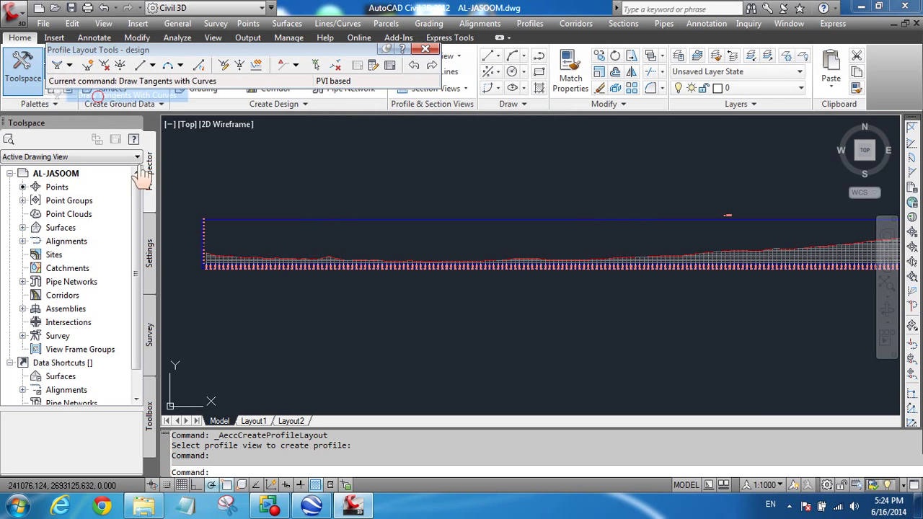
pyautogui.scroll(6, 229, 280)
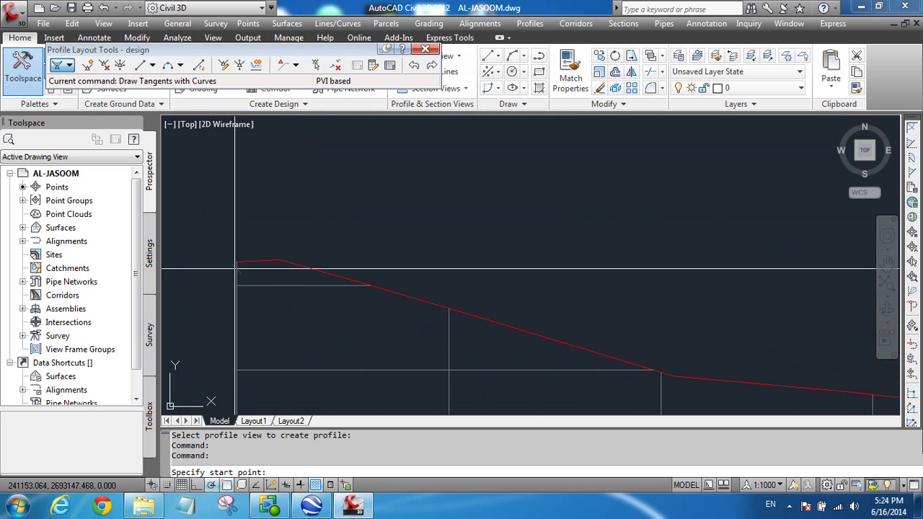
pyautogui.click(237, 262)
pyautogui.scroll(-5, 237, 262)
pyautogui.scroll(3, 467, 280)
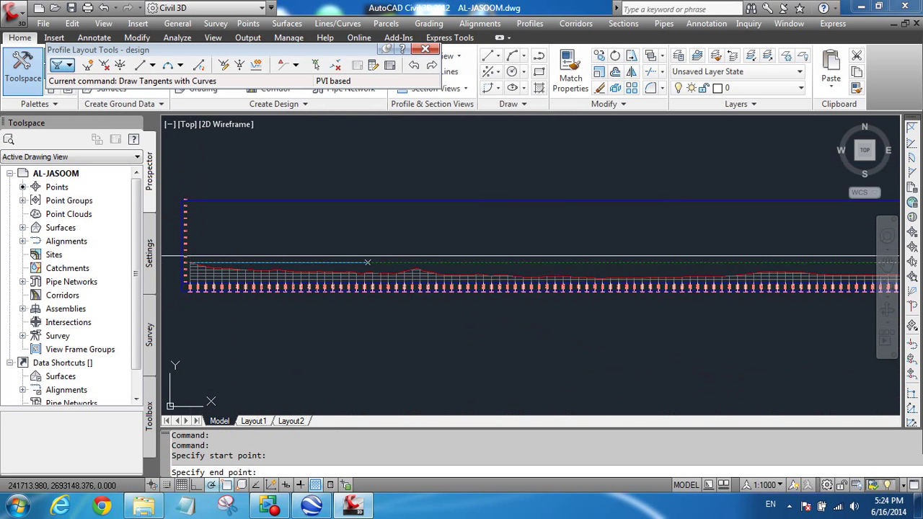
pyautogui.scroll(-2, 468, 280)
pyautogui.click(397, 288)
# Continue the design profile with a PVI at about station 2+582, elevation 932.9 m, and another one partway up the long rise.
pyautogui.scroll(-2, 350, 285)
pyautogui.scroll(3, 439, 340)
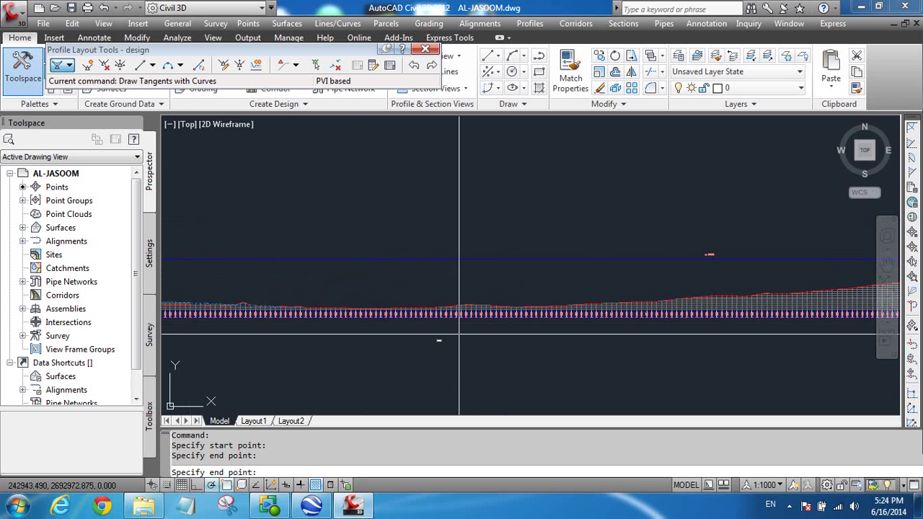
pyautogui.scroll(2, 598, 326)
pyautogui.click(609, 329)
pyautogui.scroll(-3, 610, 329)
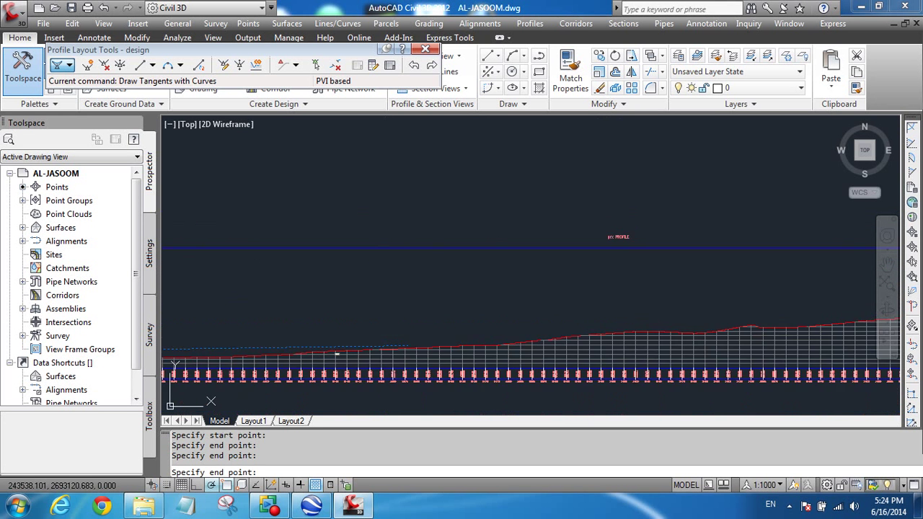
pyautogui.scroll(4, 603, 286)
pyautogui.click(709, 233)
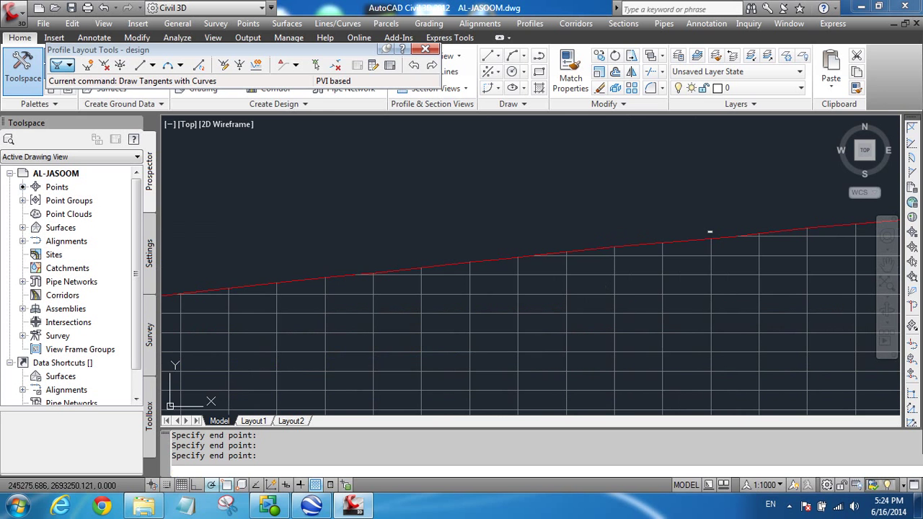
# Add a PVI near the crest of the ground line and finish the design profile at the ground profile's endpoint.
pyautogui.scroll(-4, 342, 313)
pyautogui.scroll(4, 495, 190)
pyautogui.scroll(-2, 602, 295)
pyautogui.scroll(-3, 510, 225)
pyautogui.scroll(-2, 325, 234)
pyautogui.scroll(10, 422, 251)
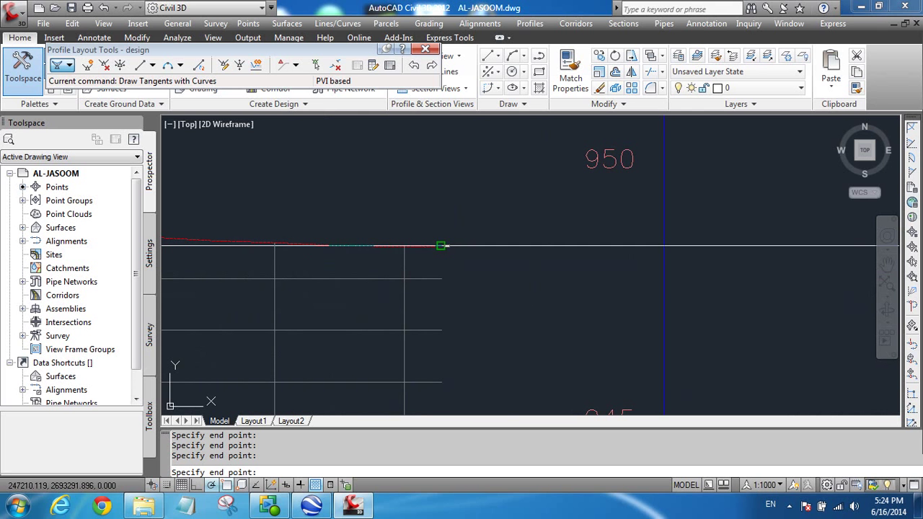
pyautogui.click(444, 247)
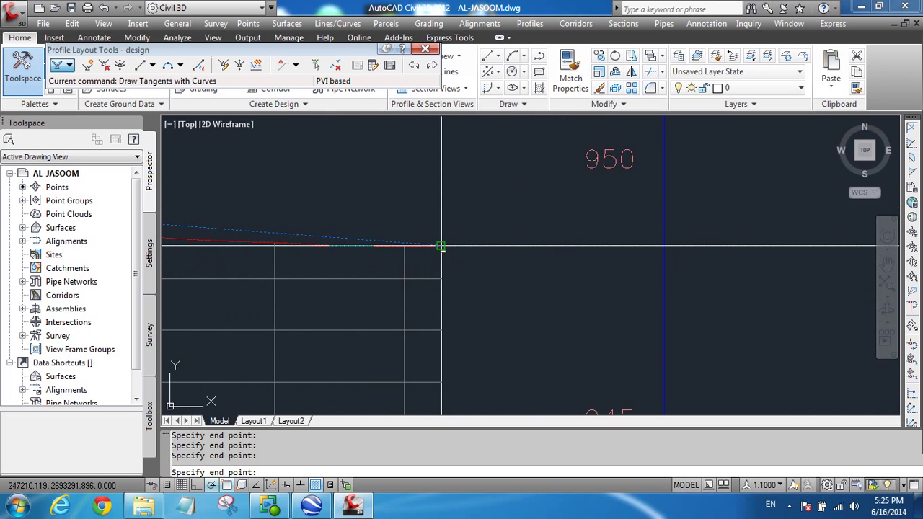
pyautogui.press('Return')
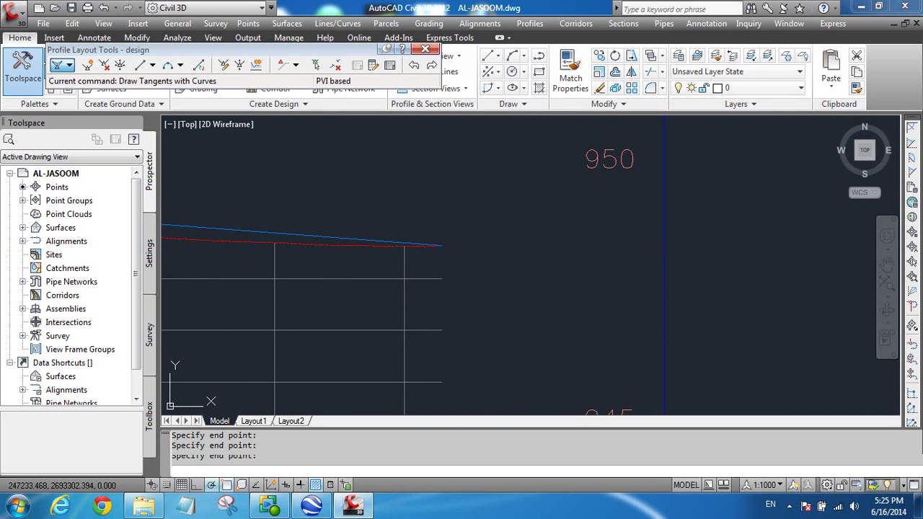
# Examine the design profile against the ground line and read the curve label at the second PVI.
pyautogui.scroll(-8, 697, 265)
pyautogui.scroll(-3, 697, 266)
pyautogui.scroll(-2, 238, 258)
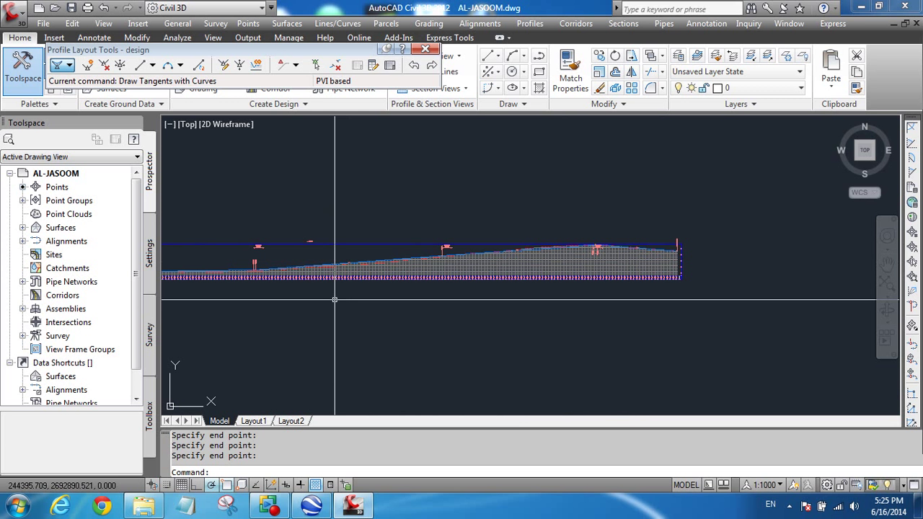
pyautogui.scroll(3, 627, 249)
pyautogui.scroll(4, 423, 249)
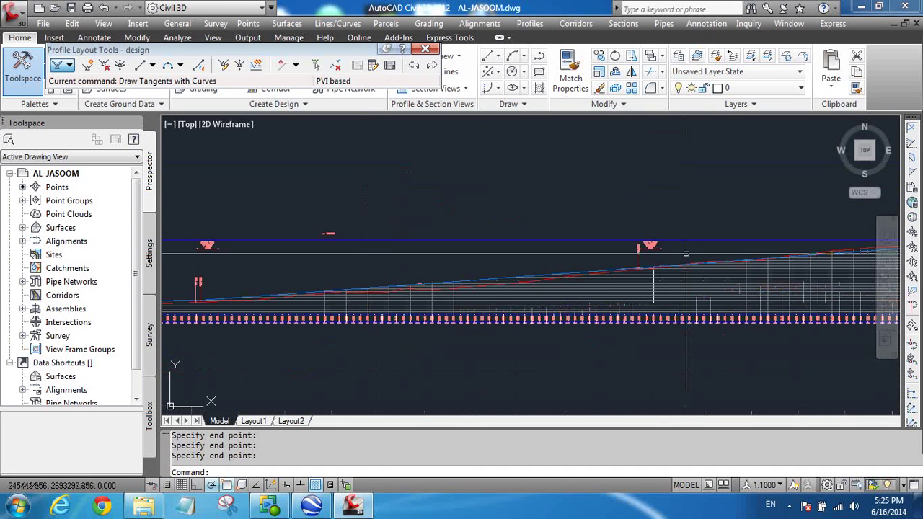
pyautogui.scroll(5, 395, 252)
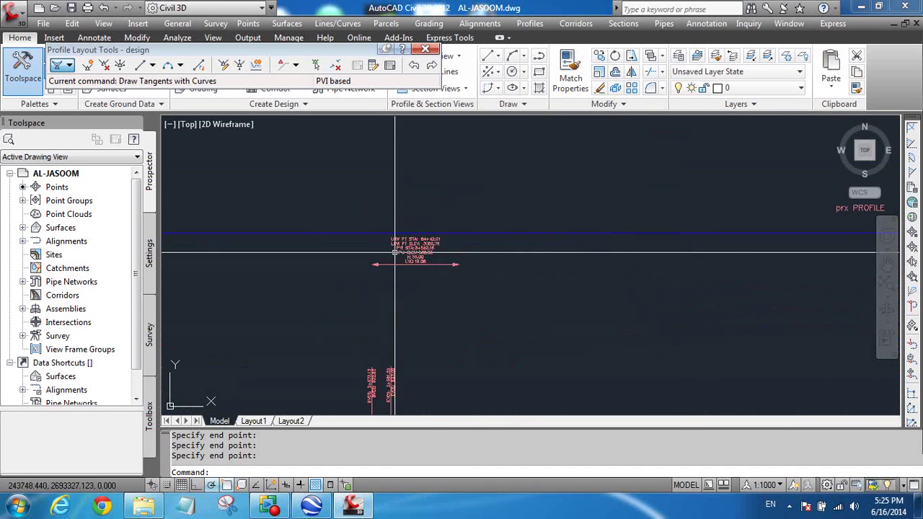
pyautogui.scroll(3, 395, 252)
pyautogui.scroll(-2, 439, 291)
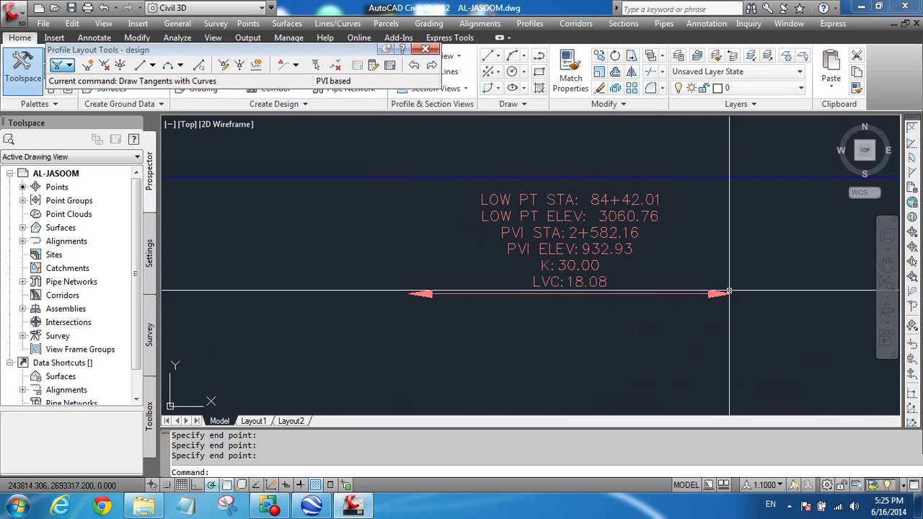
# Check the curve labels back towards the start of the profile and read the K and LVC values at the first PVI.
pyautogui.scroll(-5, 714, 292)
pyautogui.scroll(5, 586, 285)
pyautogui.scroll(-2, 543, 284)
pyautogui.scroll(3, 396, 306)
pyautogui.scroll(-4, 354, 294)
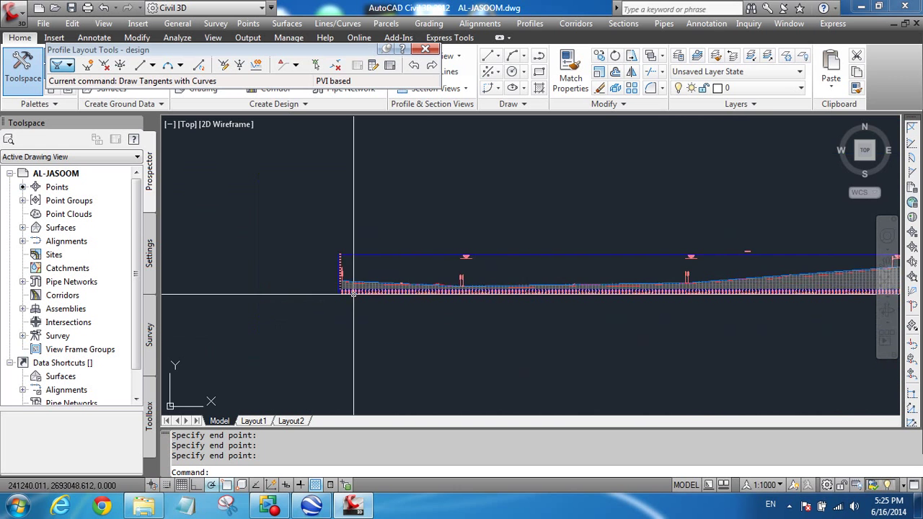
pyautogui.scroll(3, 603, 297)
pyautogui.scroll(-5, 538, 289)
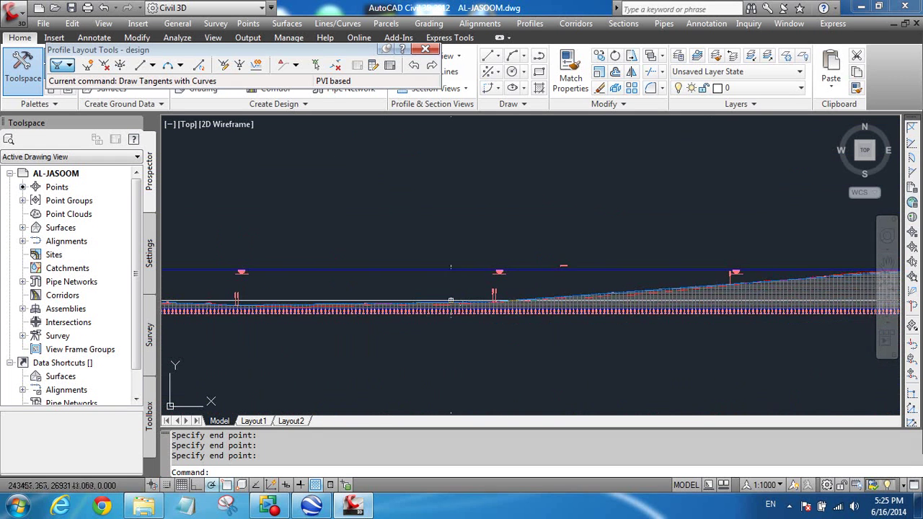
pyautogui.scroll(4, 516, 231)
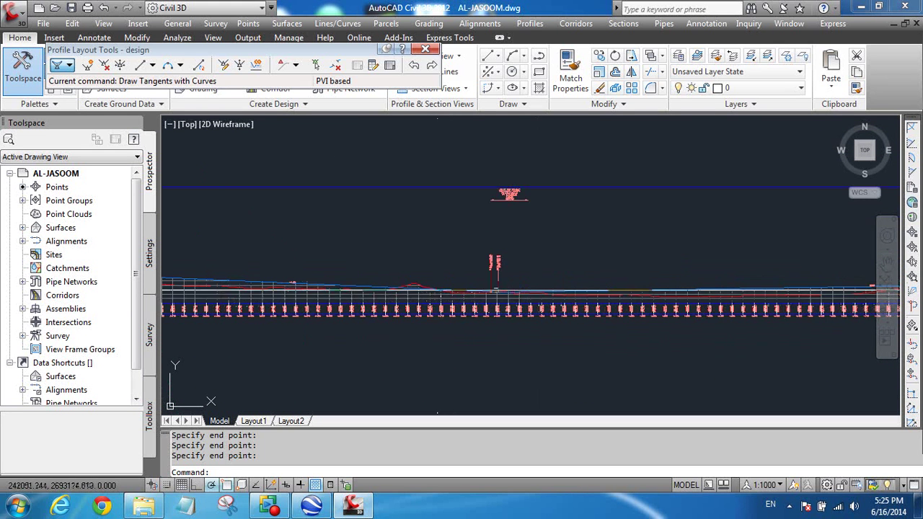
pyautogui.doubleClick(507, 196)
pyautogui.scroll(4, 494, 264)
pyautogui.scroll(-2, 488, 355)
pyautogui.scroll(5, 488, 355)
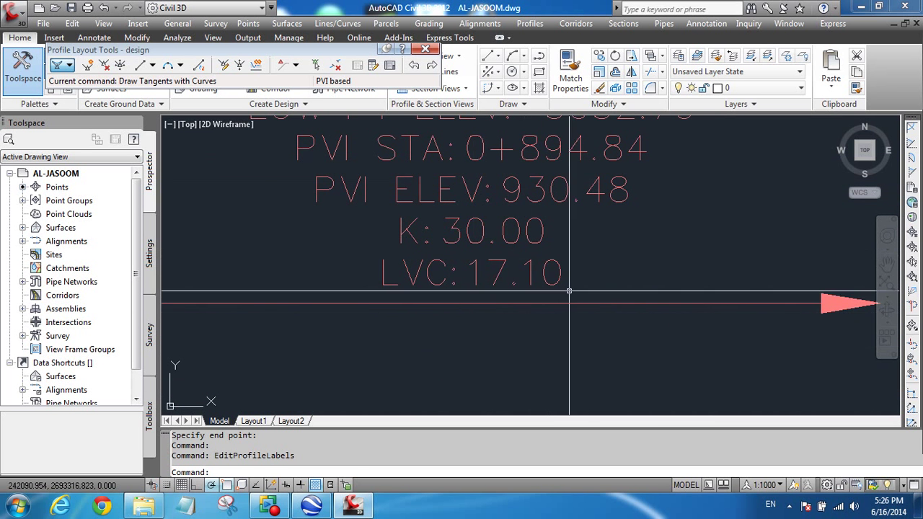
# Open the design profile's entity table and set the crest curve lengths at PVIs 4 and 5 to 300 m.
pyautogui.scroll(-3, 510, 274)
pyautogui.scroll(-6, 406, 307)
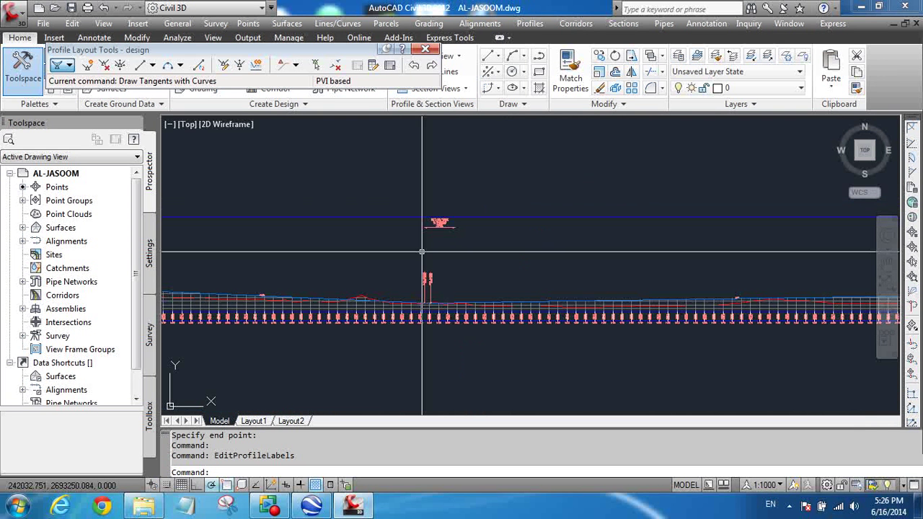
pyautogui.click(390, 66)
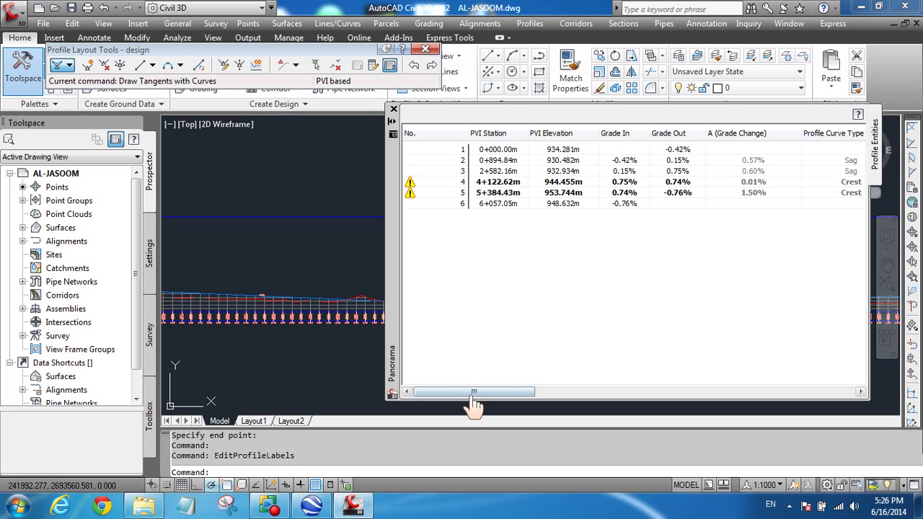
pyautogui.moveTo(473, 394); pyautogui.dragTo(551, 394)
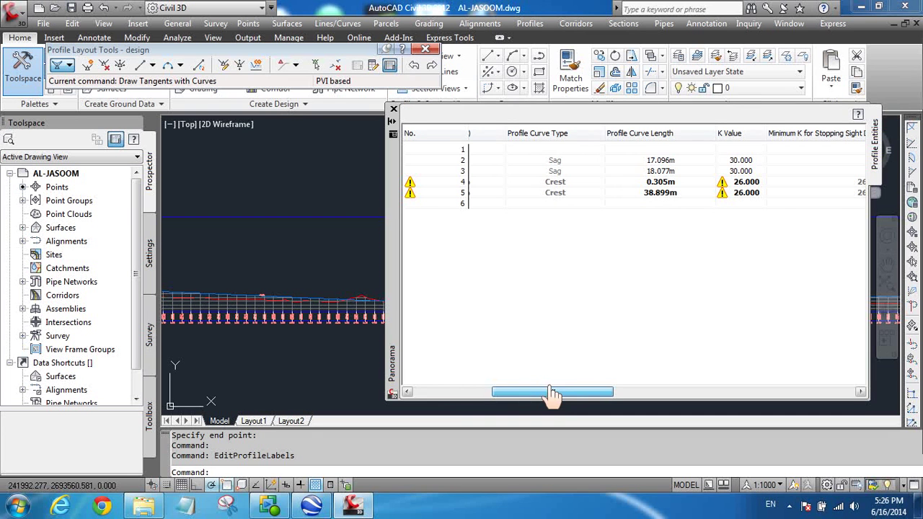
pyautogui.doubleClick(664, 182)
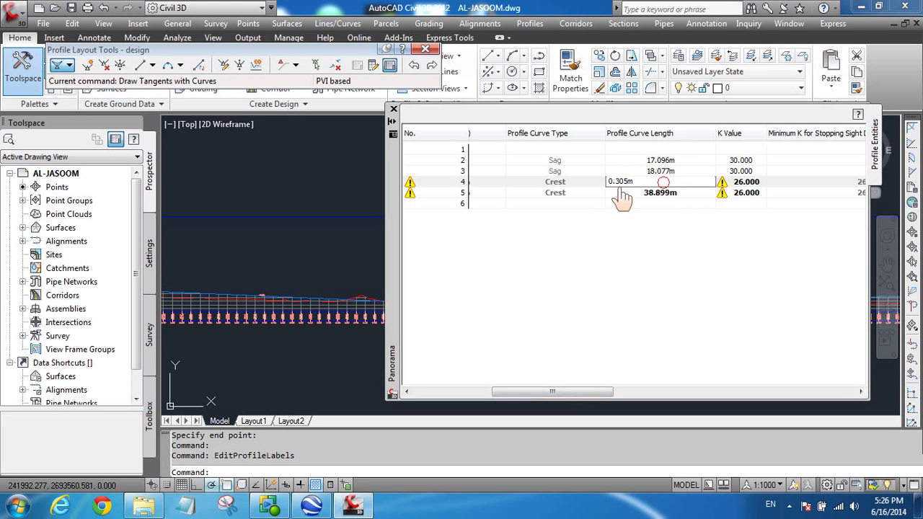
pyautogui.click(660, 196)
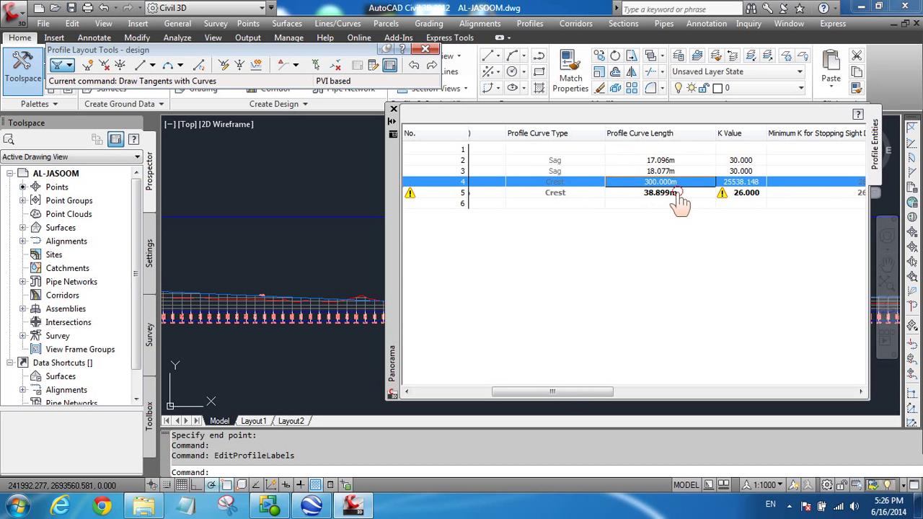
pyautogui.doubleClick(678, 194)
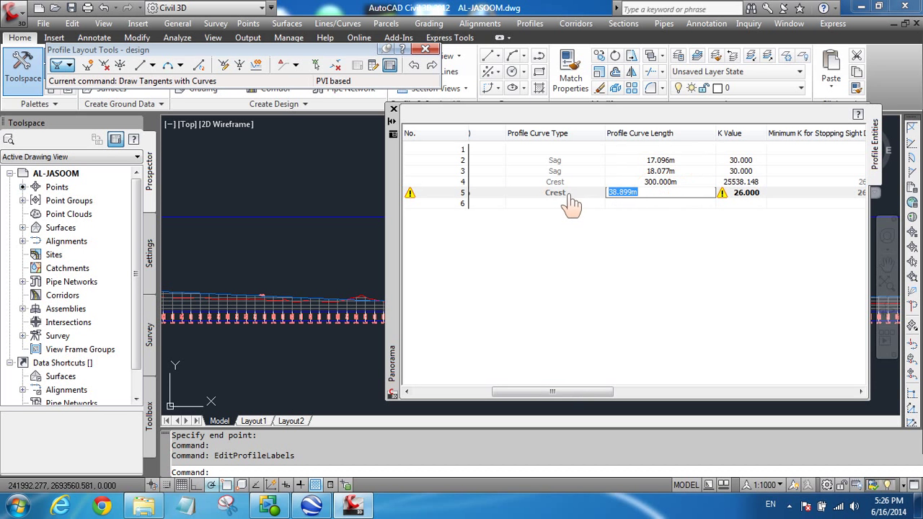
pyautogui.write('300')
pyautogui.click(670, 176)
# Set the sag curve lengths at PVIs 3 and 2 to 250 m and the crest curve length at PVI 5 to 500 m.
pyautogui.click(671, 173)
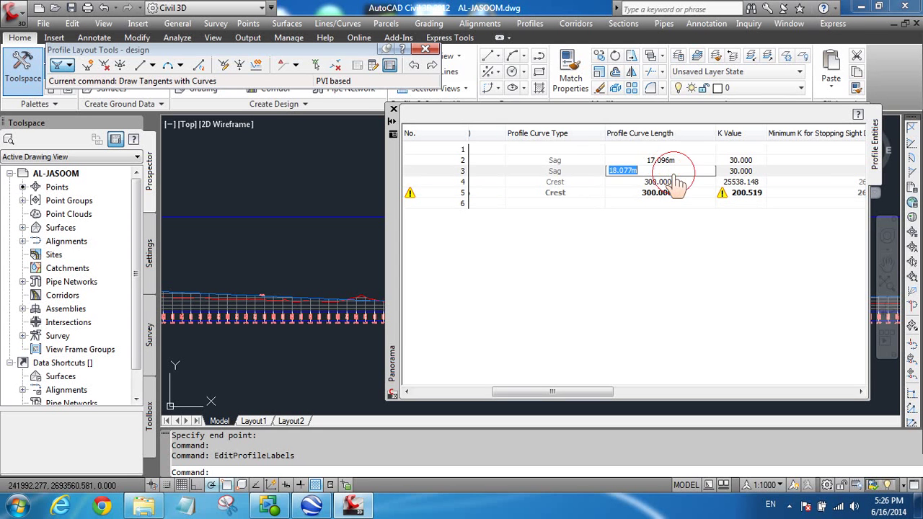
pyautogui.write('250')
pyautogui.click(681, 172)
pyautogui.click(678, 160)
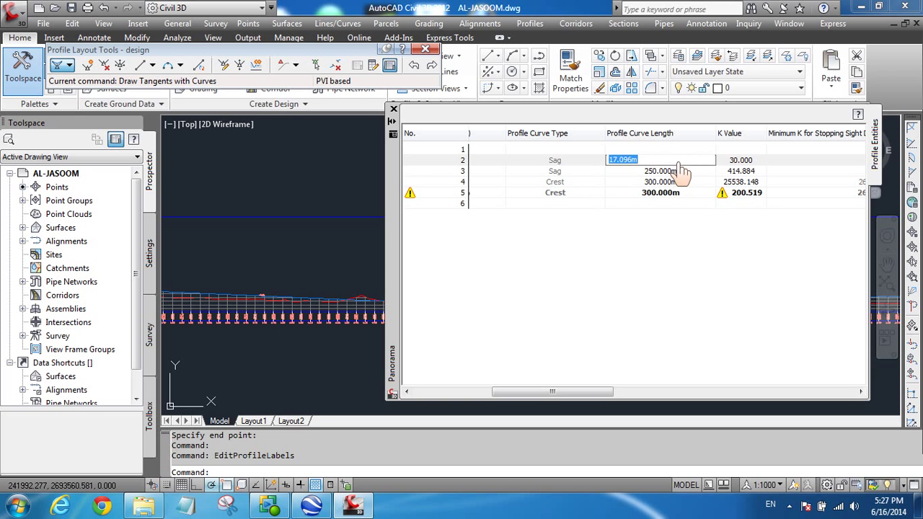
pyautogui.write('250')
pyautogui.click(661, 251)
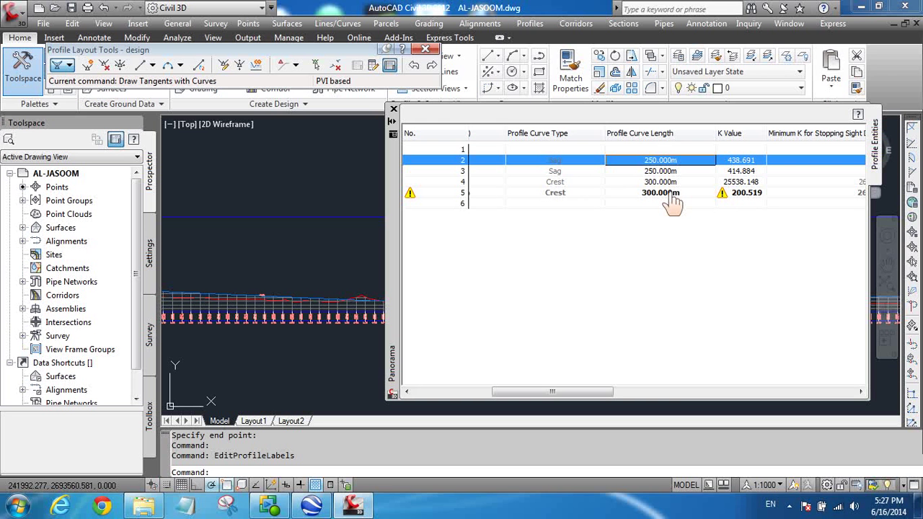
pyautogui.click(678, 195)
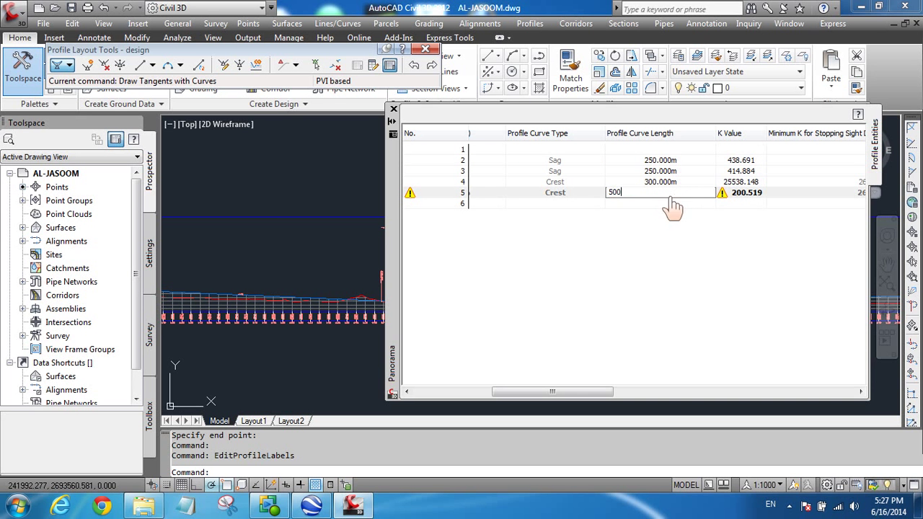
pyautogui.click(649, 184)
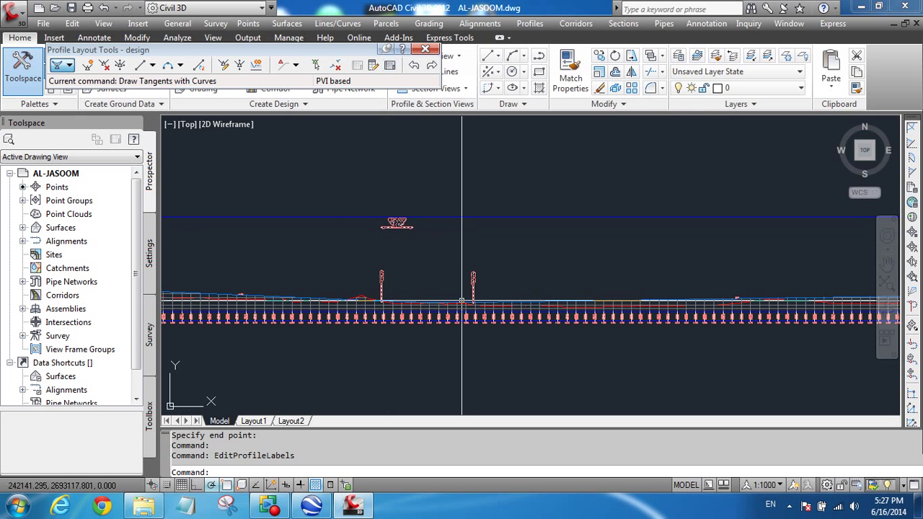
# Read the K and LVC values in the sag curve labels at PVI stations 0+894.84 and 2+582.16.
pyautogui.scroll(8, 396, 220)
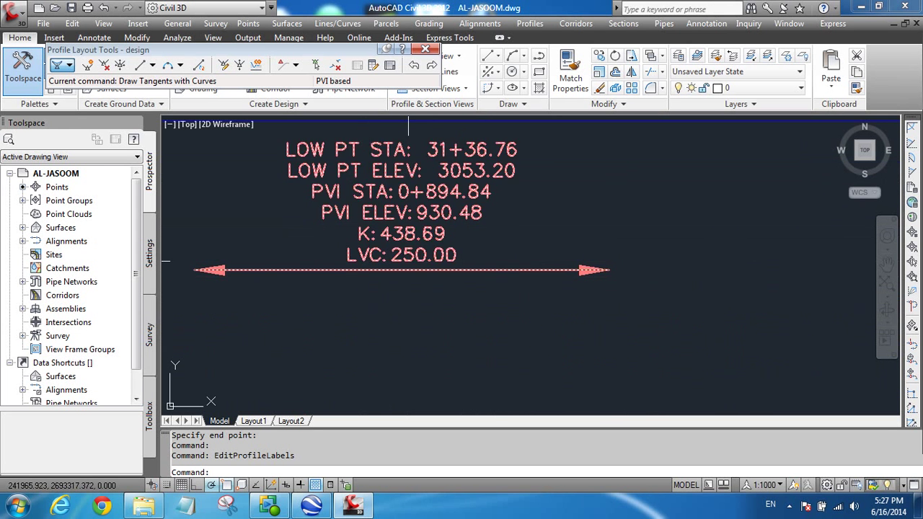
pyautogui.scroll(-2, 464, 179)
pyautogui.scroll(-5, 459, 179)
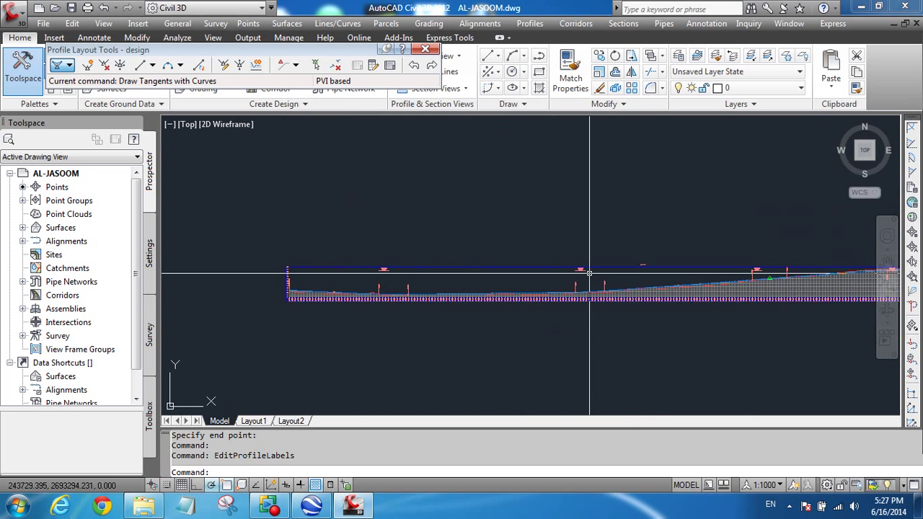
pyautogui.scroll(6, 543, 217)
pyautogui.scroll(3, 542, 209)
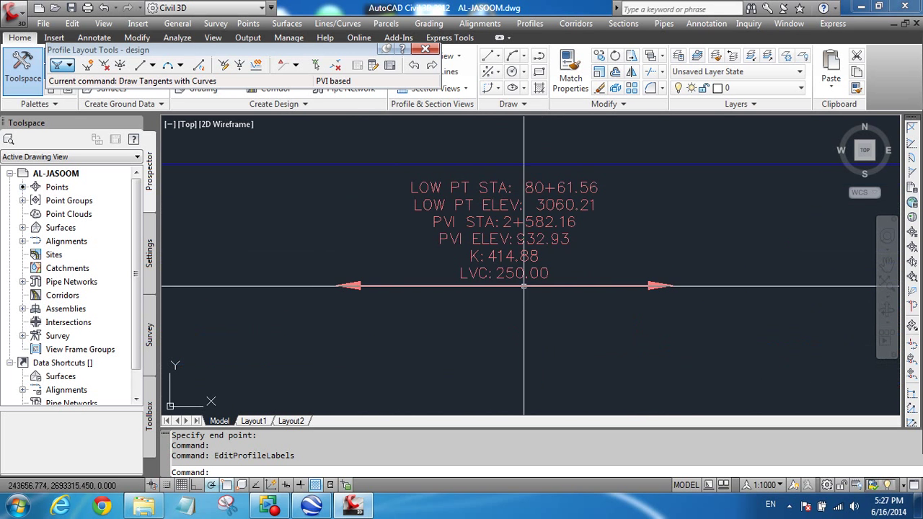
# Check the crest curves and their labels on the long rise and near the profile's high point.
pyautogui.scroll(-8, 660, 288)
pyautogui.scroll(10, 660, 289)
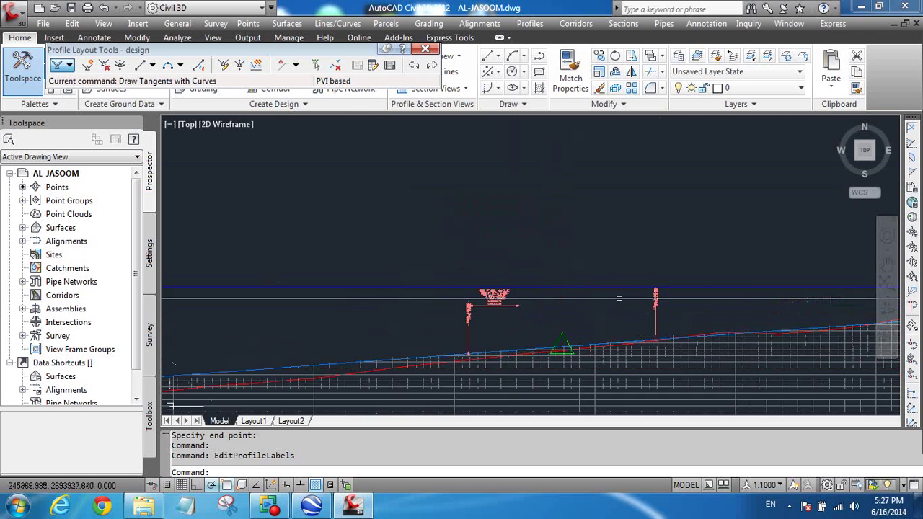
pyautogui.scroll(-8, 721, 289)
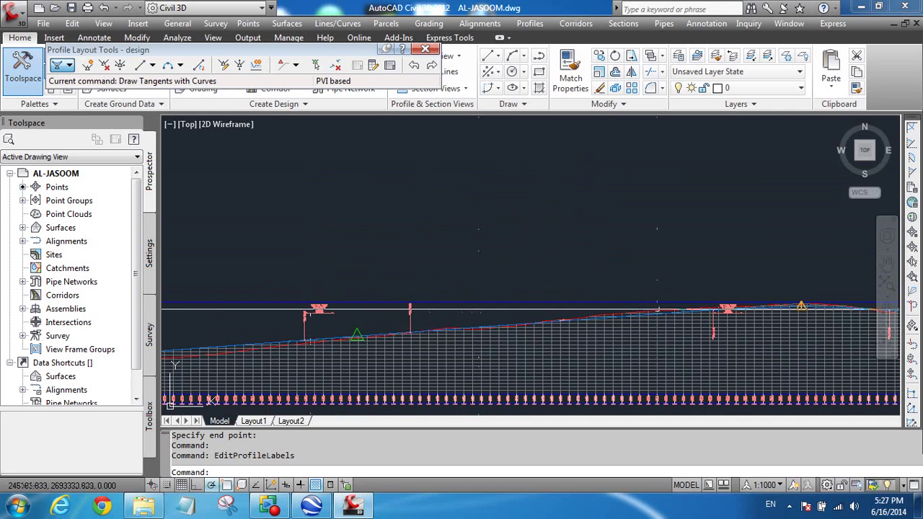
pyautogui.scroll(8, 721, 289)
pyautogui.scroll(4, 627, 275)
pyautogui.scroll(-3, 565, 256)
pyautogui.scroll(-6, 564, 255)
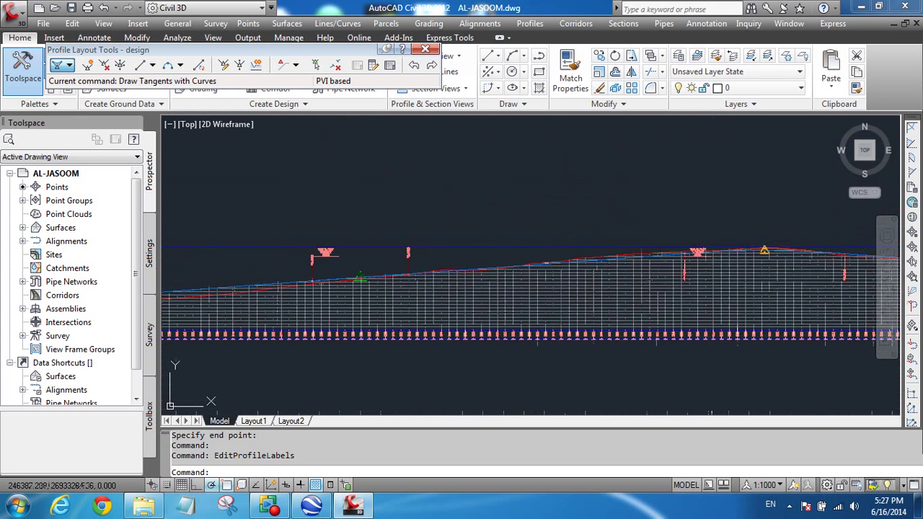
pyautogui.scroll(3, 370, 256)
pyautogui.scroll(4, 339, 224)
pyautogui.scroll(3, 359, 248)
pyautogui.scroll(-2, 503, 240)
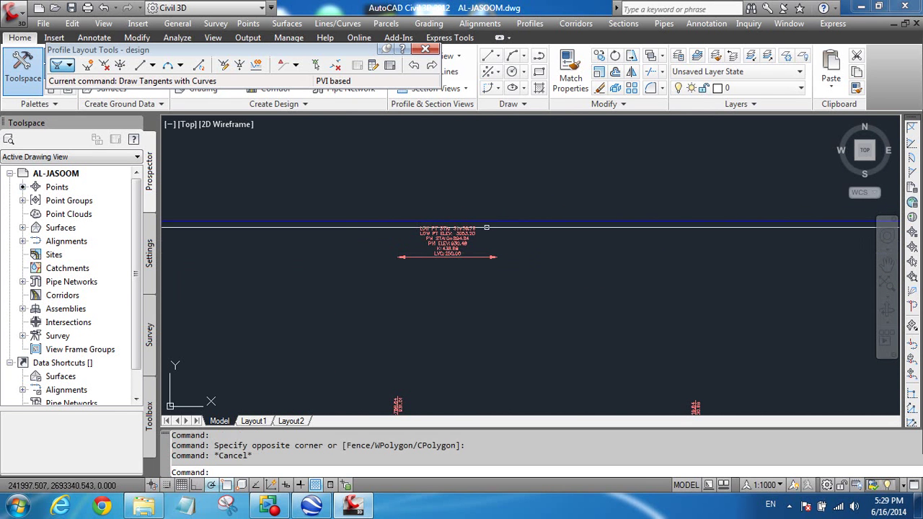
# Examine the first sag curve label's dimension line against the start and end markers of its vertical curve.
pyautogui.scroll(-6, 448, 242)
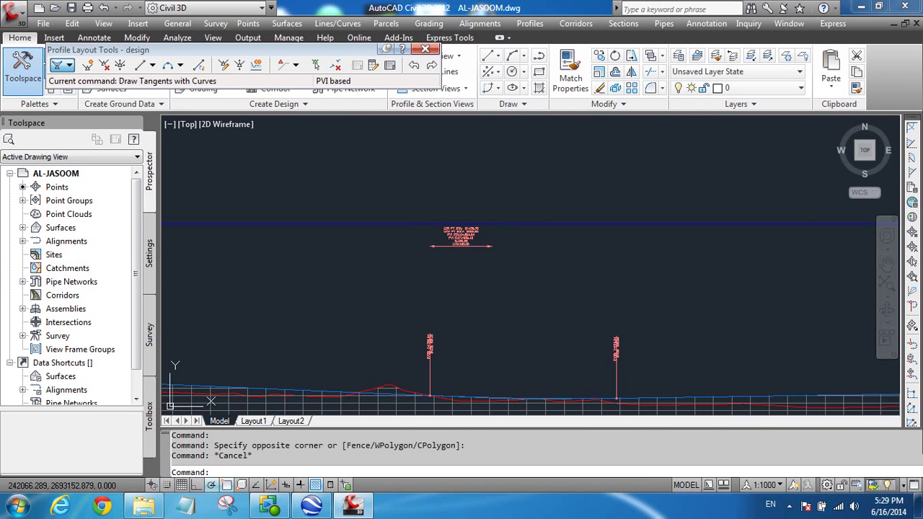
pyautogui.scroll(6, 465, 288)
pyautogui.scroll(-3, 526, 313)
pyautogui.scroll(7, 406, 160)
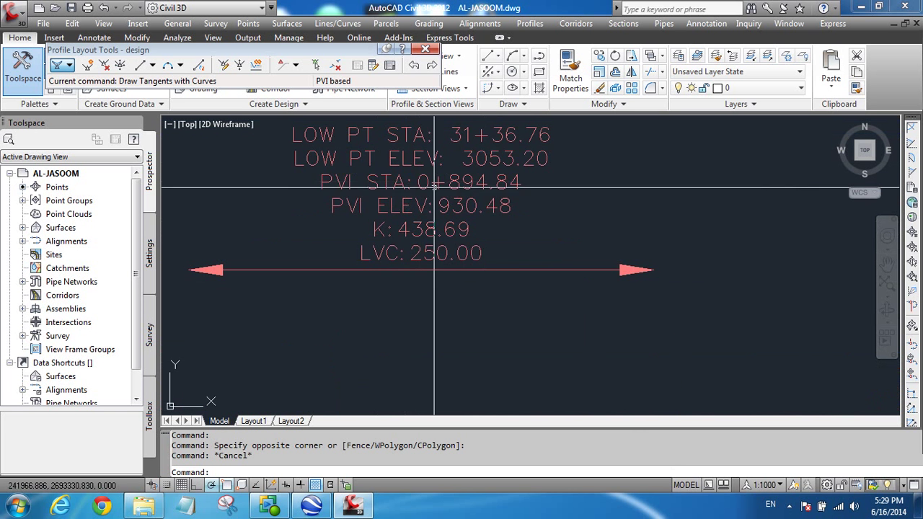
pyautogui.scroll(-5, 438, 190)
pyautogui.scroll(5, 433, 206)
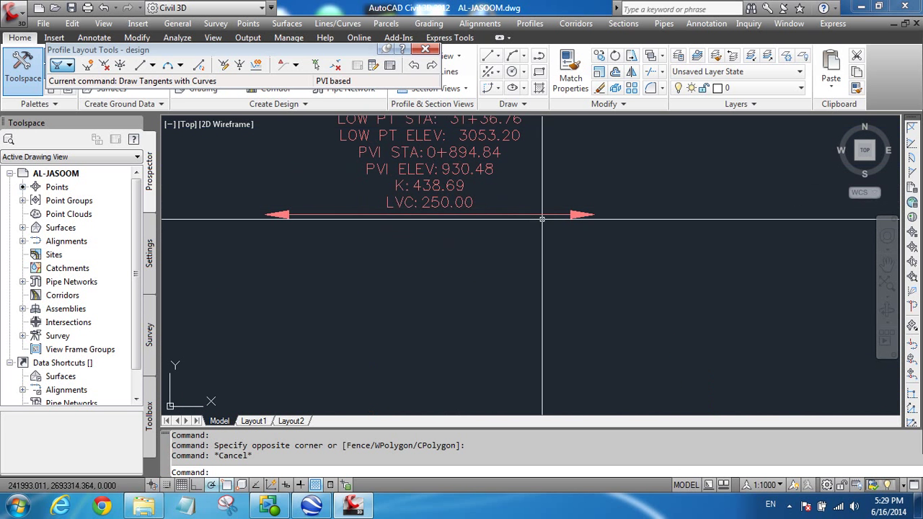
pyautogui.click(606, 199)
pyautogui.click(539, 238)
pyautogui.scroll(-6, 505, 216)
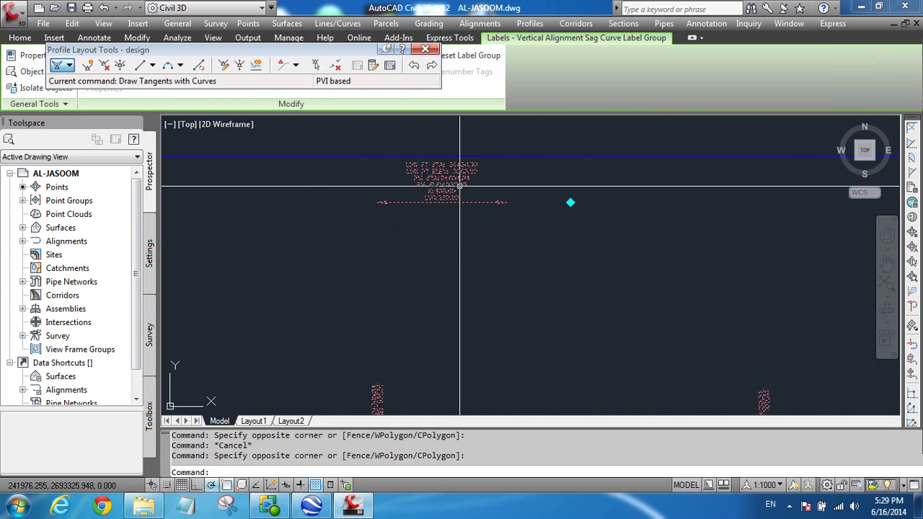
pyautogui.press('Escape')
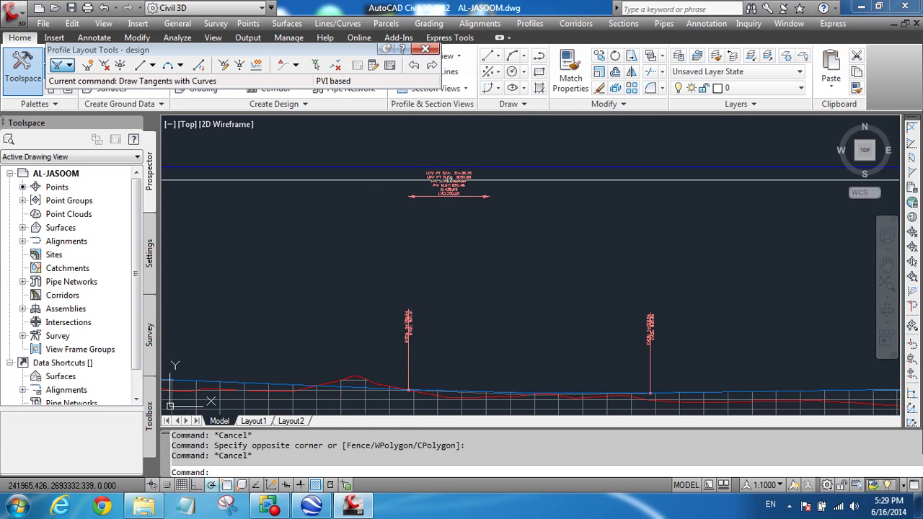
pyautogui.scroll(4, 449, 184)
pyautogui.scroll(-2, 488, 241)
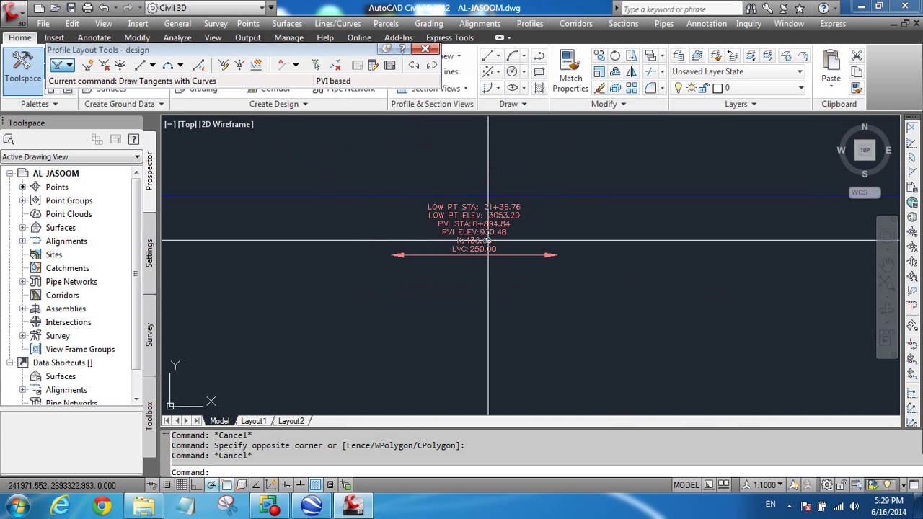
pyautogui.scroll(-1, 497, 244)
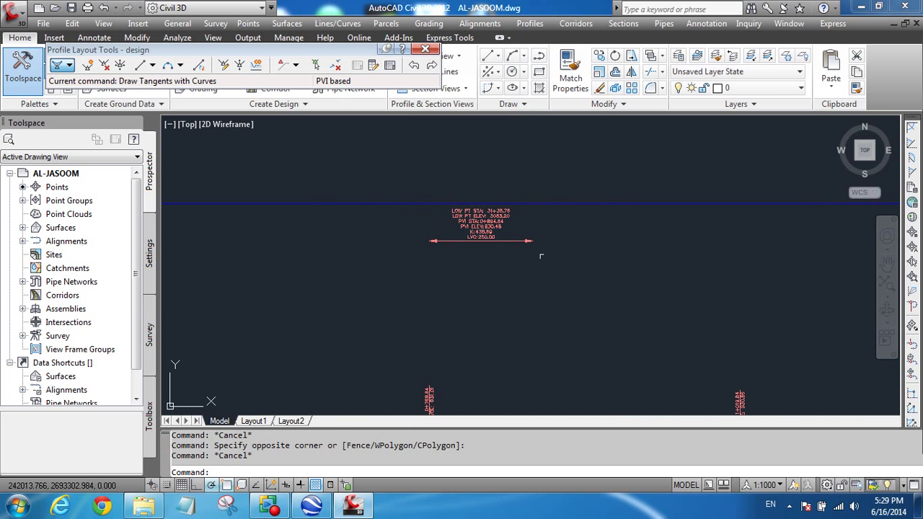
pyautogui.scroll(-2, 478, 221)
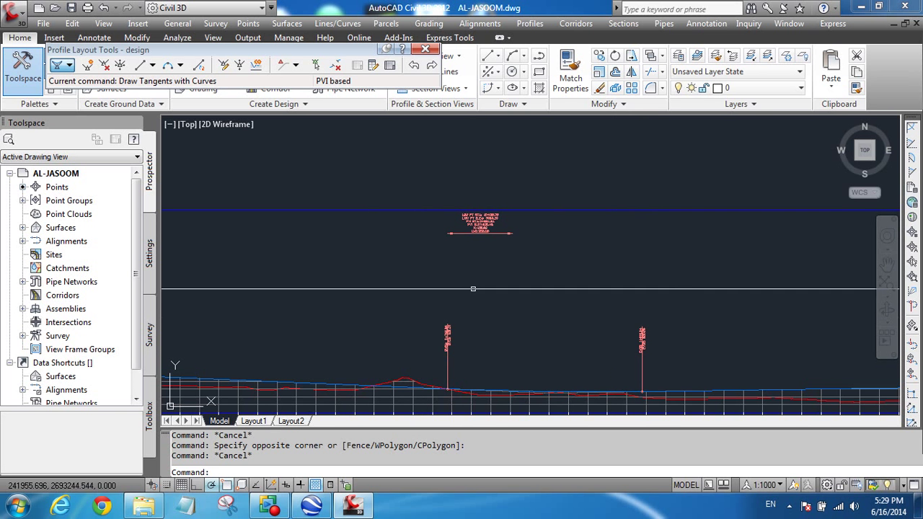
pyautogui.scroll(2, 473, 289)
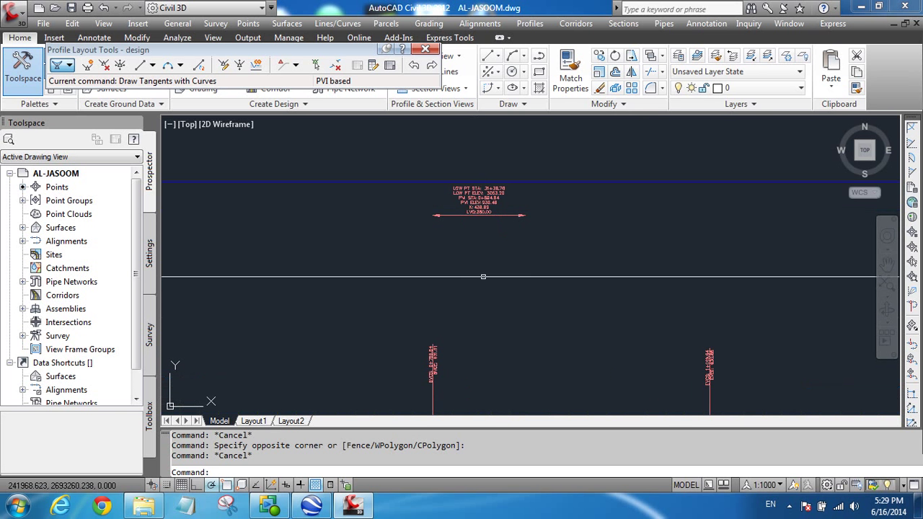
# Open the design profile's label settings and bring up the Dimension Line layout of the Crest Only style for editing.
pyautogui.rightClick(477, 199)
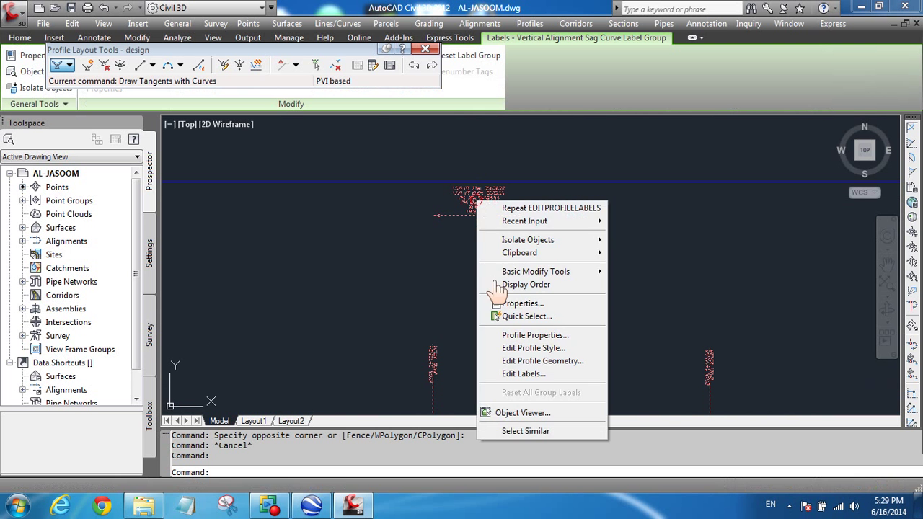
pyautogui.click(523, 376)
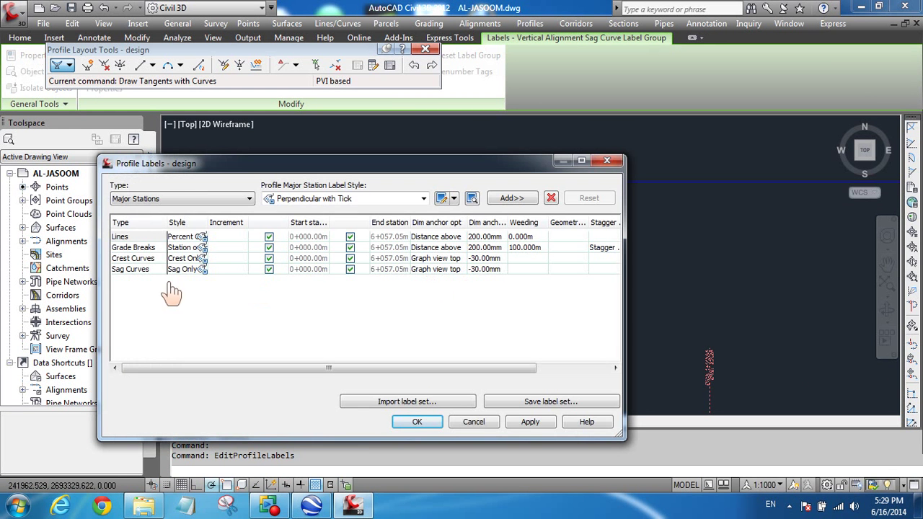
pyautogui.click(203, 259)
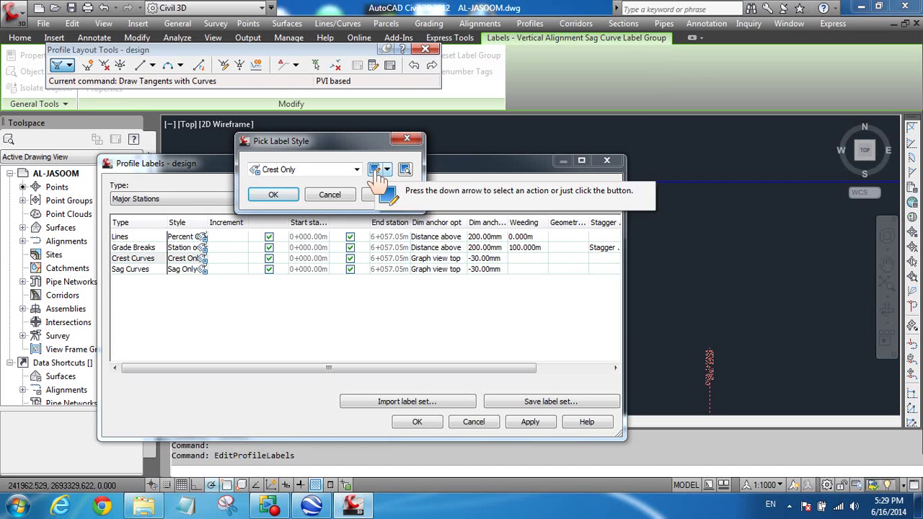
pyautogui.click(376, 171)
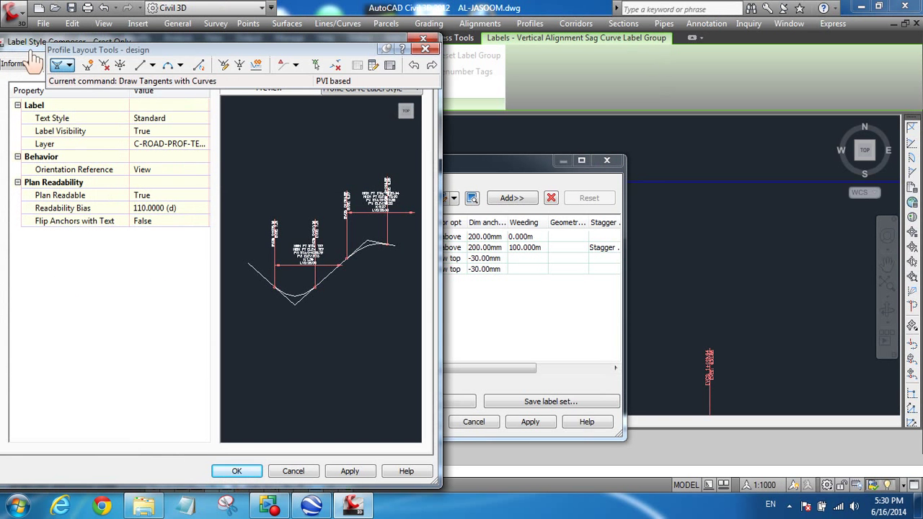
pyautogui.moveTo(29, 46); pyautogui.dragTo(537, 48)
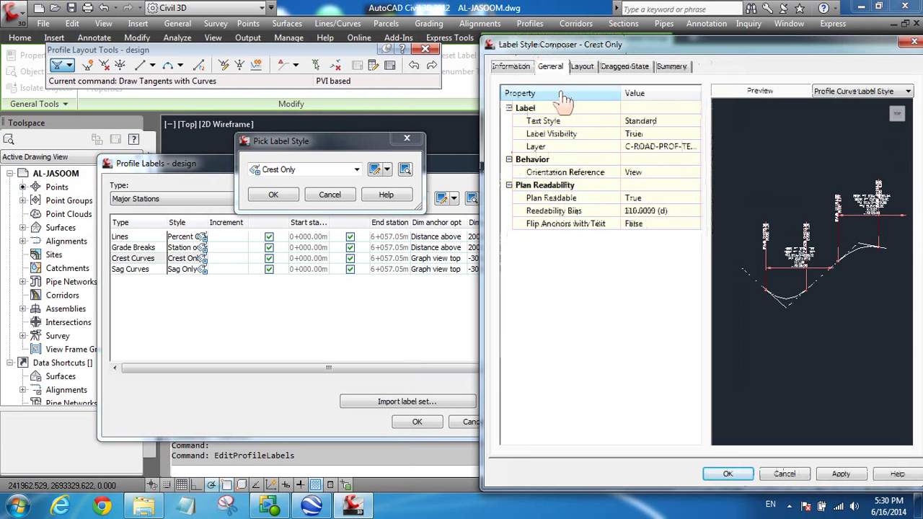
pyautogui.click(583, 66)
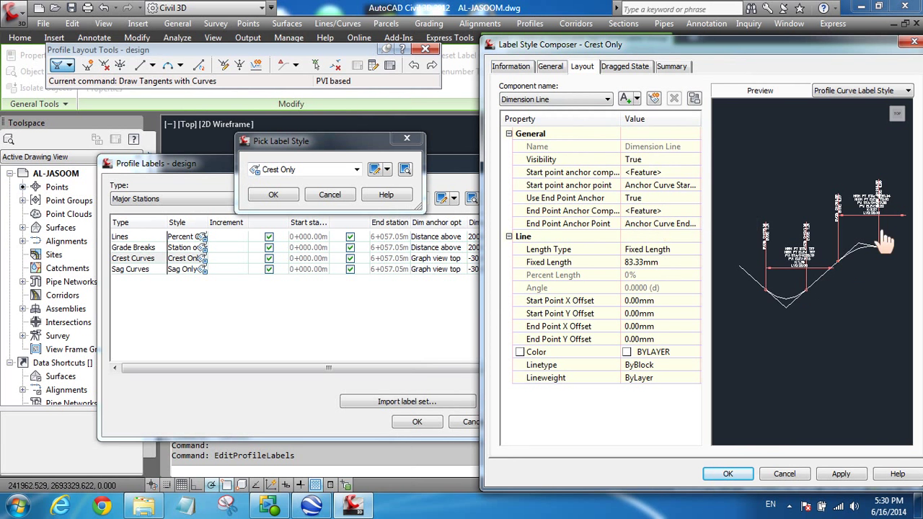
# Reset Use End Point Anchor from False back to True for the Crest Only dimension line, and apply the style to the profile labels.
pyautogui.click(656, 200)
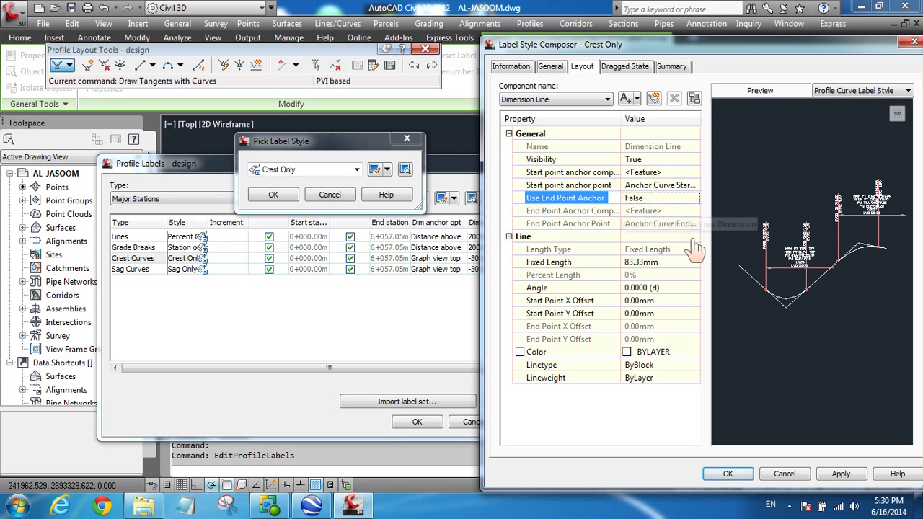
pyautogui.click(667, 199)
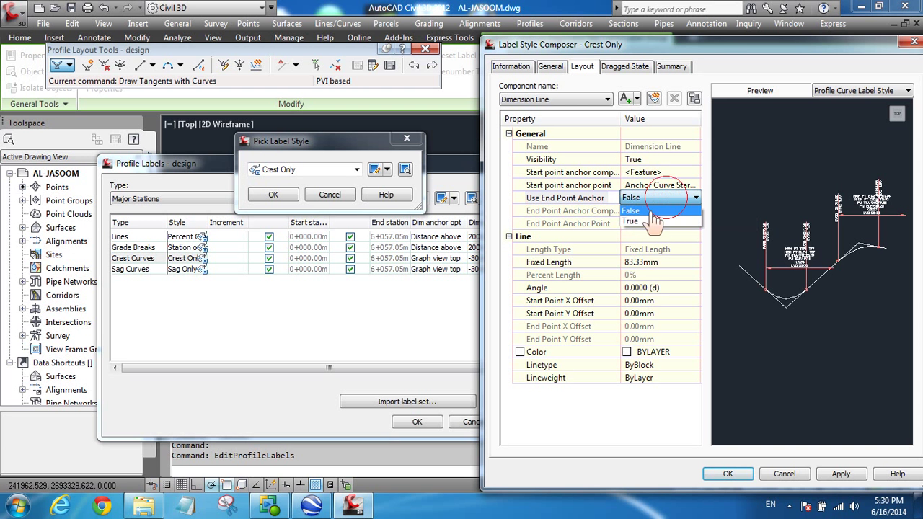
pyautogui.click(634, 222)
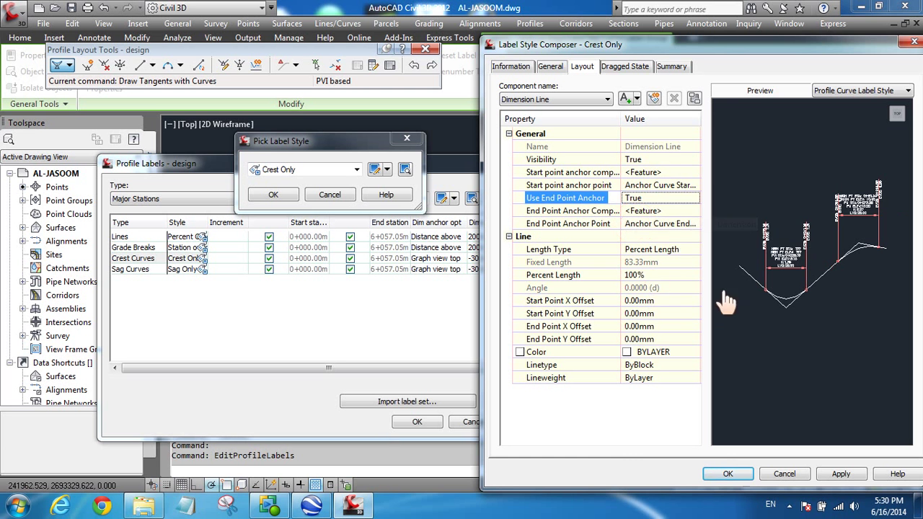
pyautogui.click(729, 475)
pyautogui.click(273, 196)
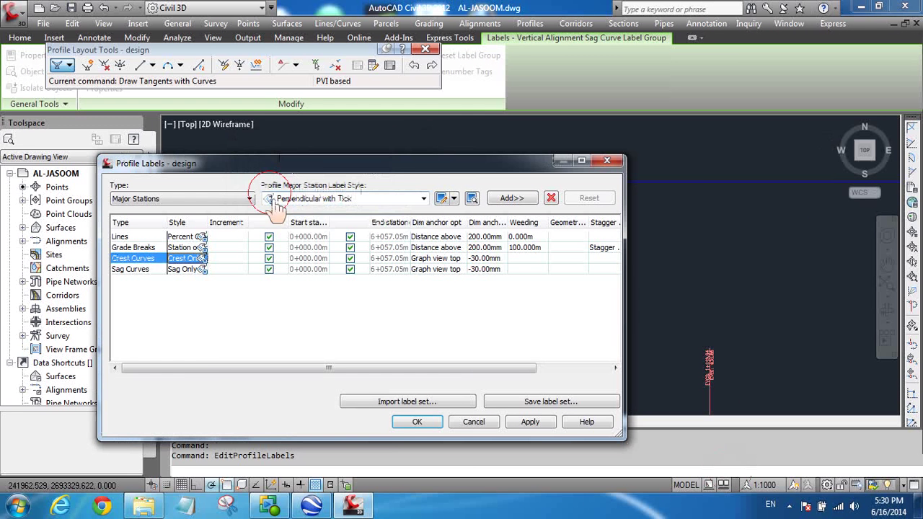
pyautogui.moveTo(319, 176); pyautogui.dragTo(241, 92)
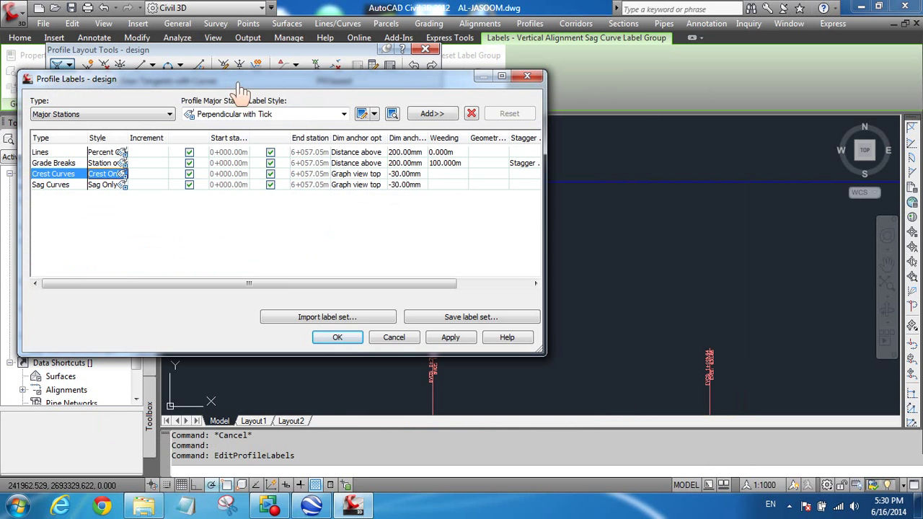
pyautogui.click(451, 338)
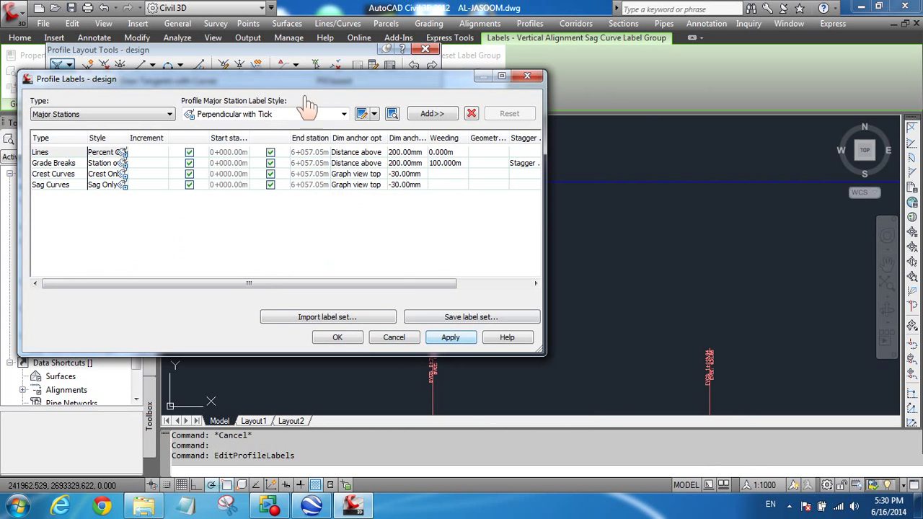
pyautogui.moveTo(298, 81); pyautogui.dragTo(710, 54)
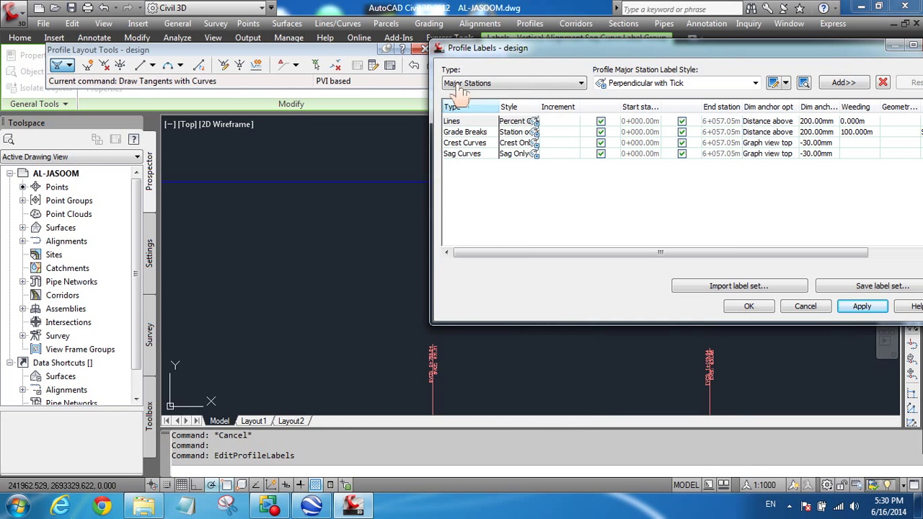
pyautogui.moveTo(489, 61); pyautogui.dragTo(124, 163)
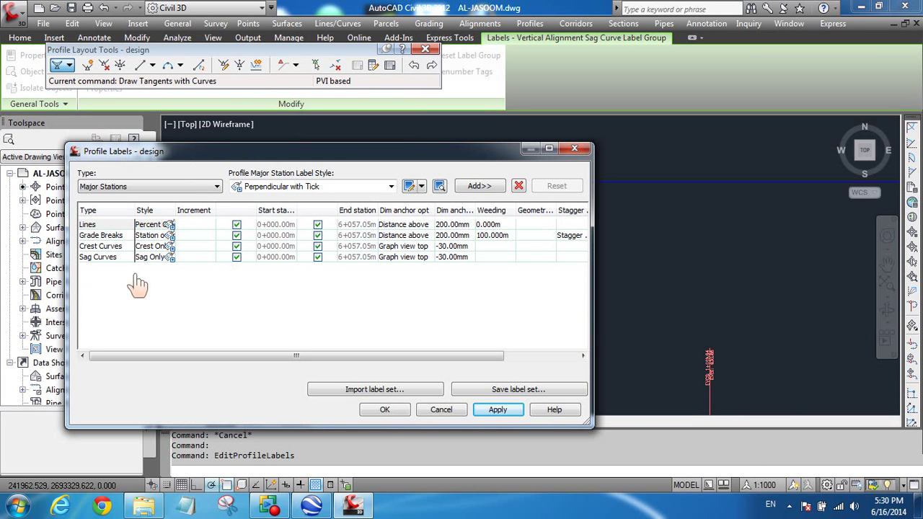
# Switch Use End Point Anchor to False and back to True for the Sag Only dimension line, and accept the profile label settings.
pyautogui.click(169, 257)
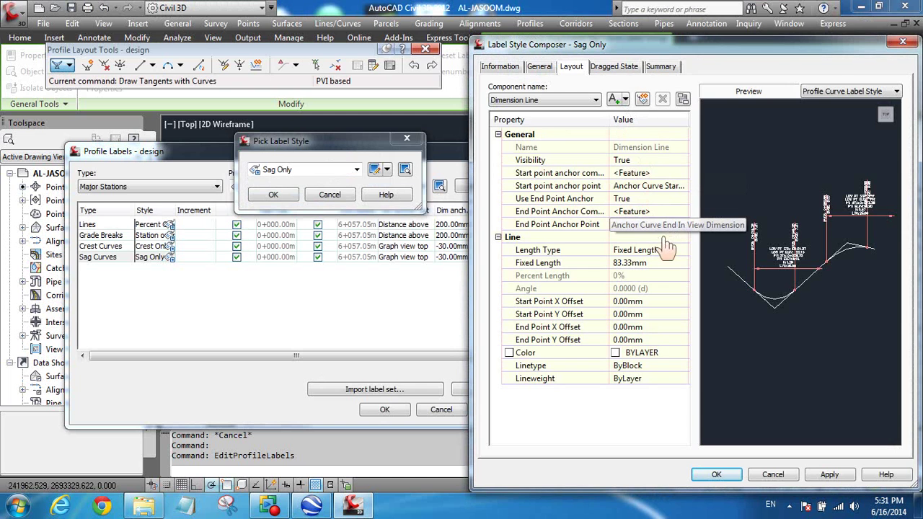
pyautogui.click(649, 200)
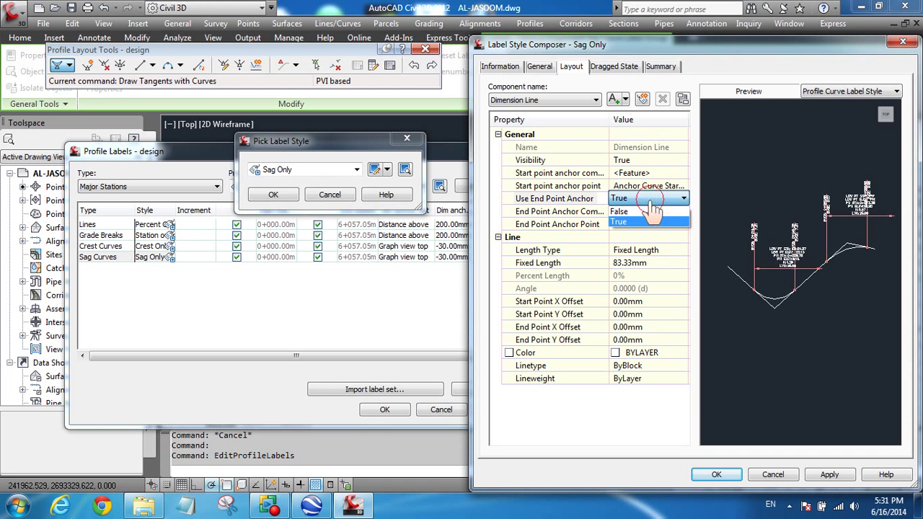
pyautogui.click(620, 212)
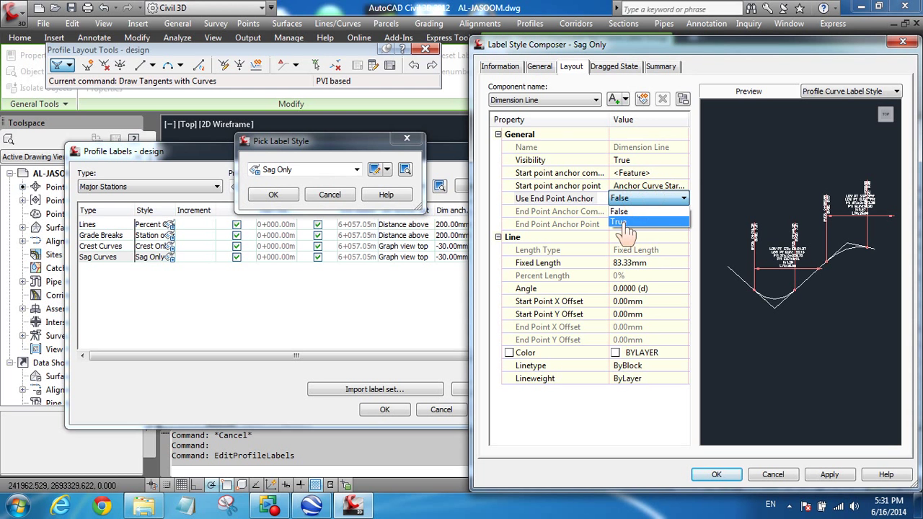
pyautogui.click(623, 220)
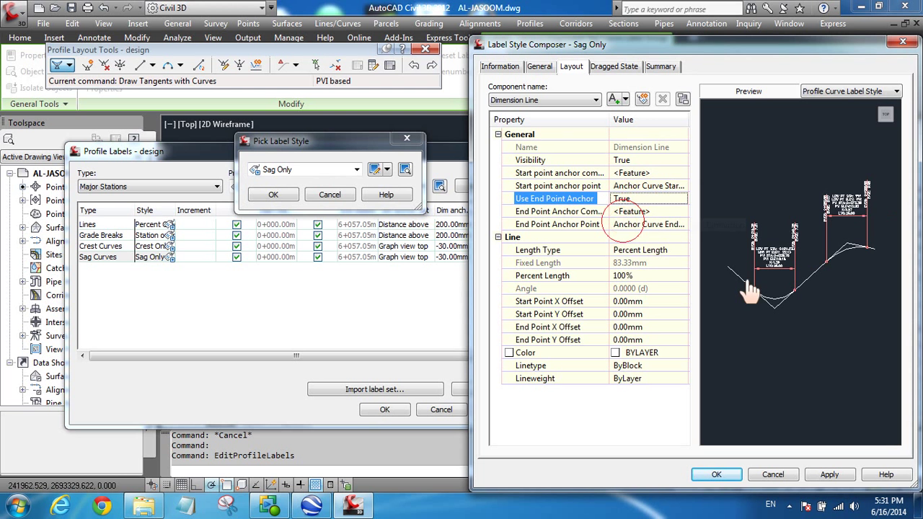
pyautogui.click(716, 475)
pyautogui.click(271, 202)
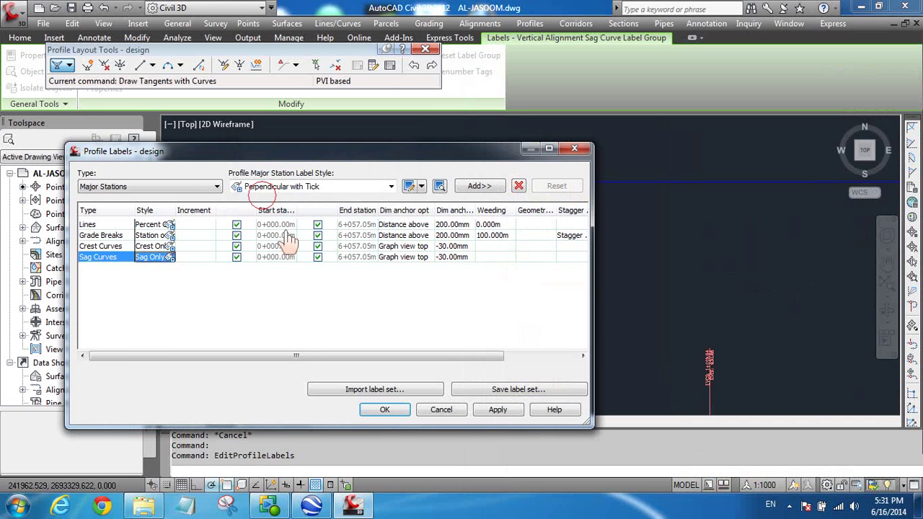
pyautogui.click(386, 411)
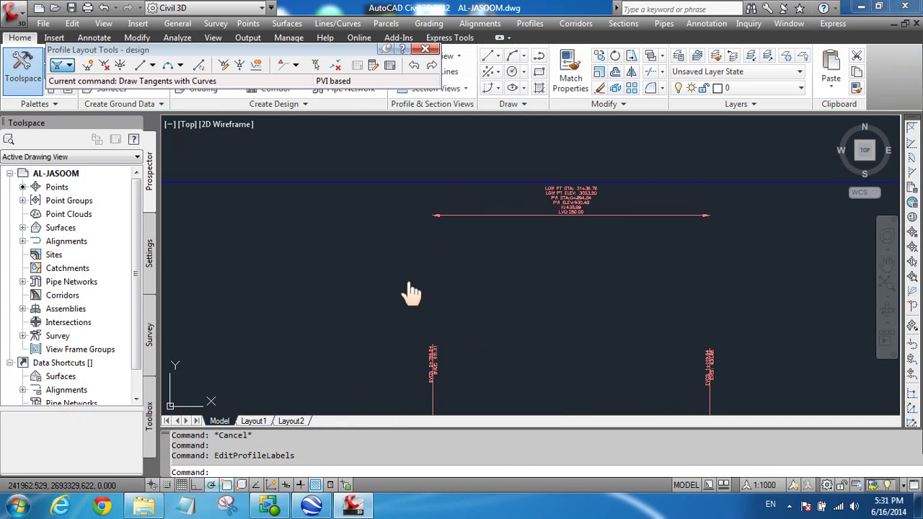
# Inspect the sag curve labels along the profile, comparing their dimension lines with the start and end markers of the curves.
pyautogui.scroll(-5, 412, 292)
pyautogui.scroll(2, 379, 181)
pyautogui.scroll(-5, 385, 265)
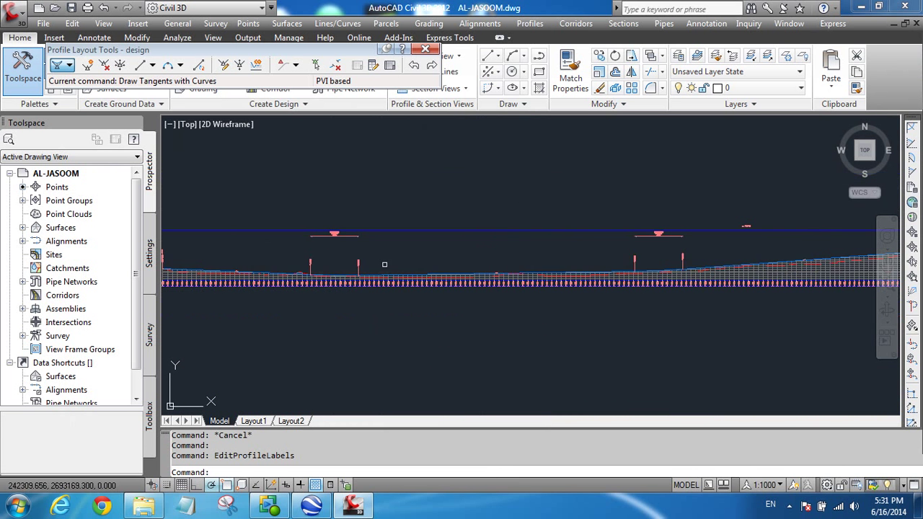
pyautogui.scroll(2, 404, 256)
pyautogui.scroll(-3, 462, 241)
pyautogui.scroll(3, 730, 256)
pyautogui.scroll(-3, 730, 256)
pyautogui.scroll(3, 730, 256)
pyautogui.scroll(-5, 736, 260)
pyautogui.scroll(4, 673, 238)
pyautogui.scroll(-3, 449, 225)
pyautogui.scroll(4, 450, 225)
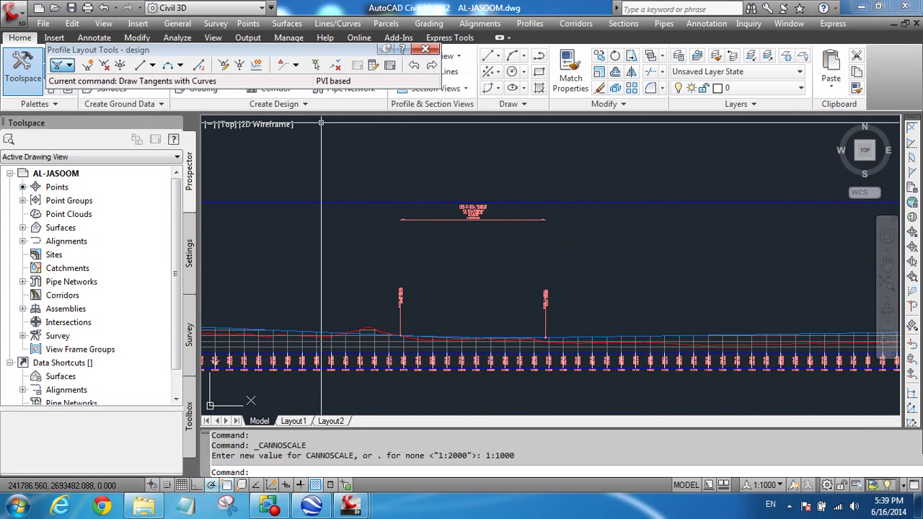
# Close the profile layout tools and move the first sag curve's PVI on the design profile forward to about station 1+075.
pyautogui.click(427, 51)
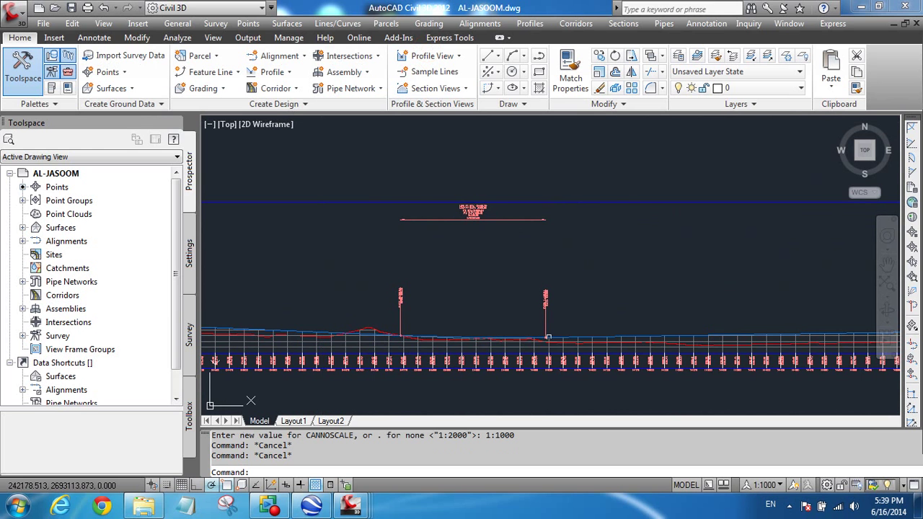
pyautogui.scroll(-2, 576, 301)
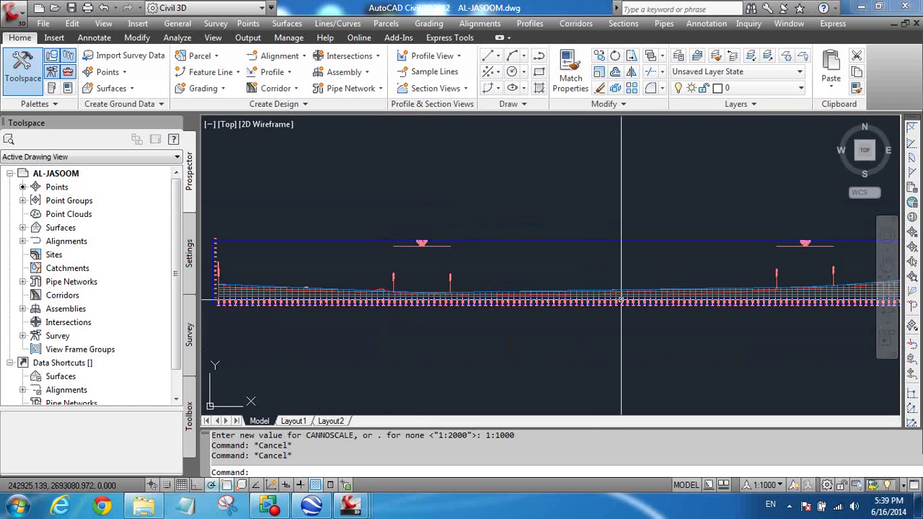
pyautogui.scroll(5, 422, 293)
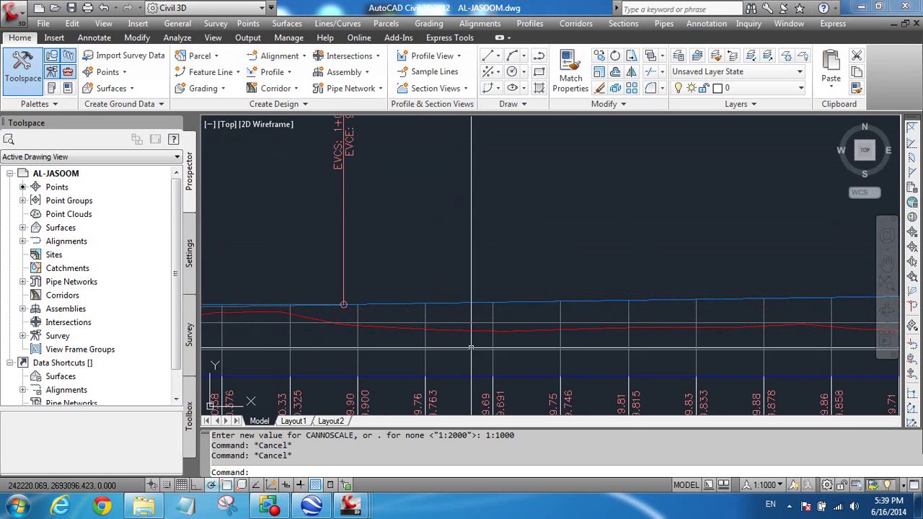
pyautogui.click(474, 303)
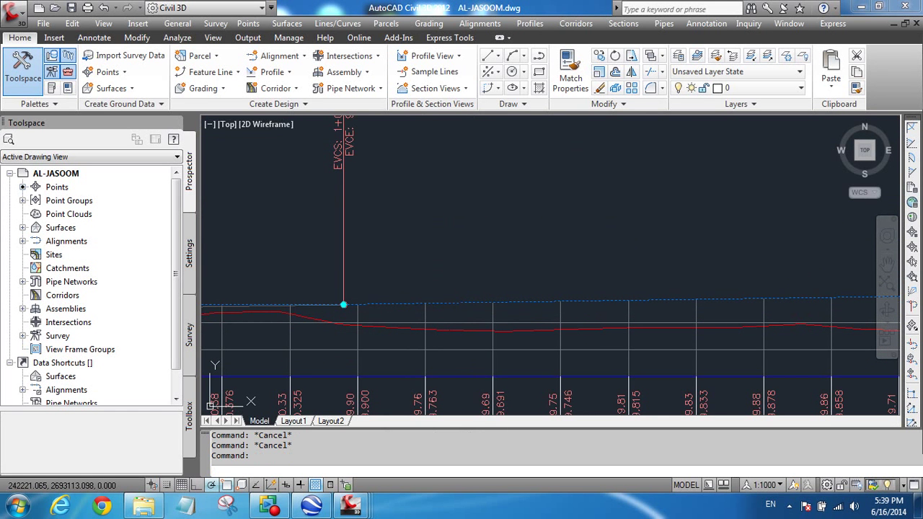
pyautogui.scroll(-2, 577, 291)
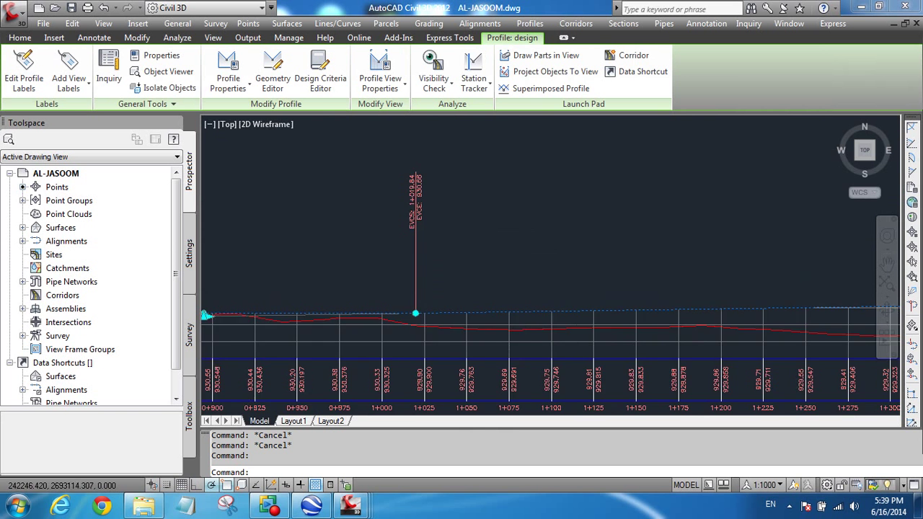
pyautogui.scroll(6, 461, 296)
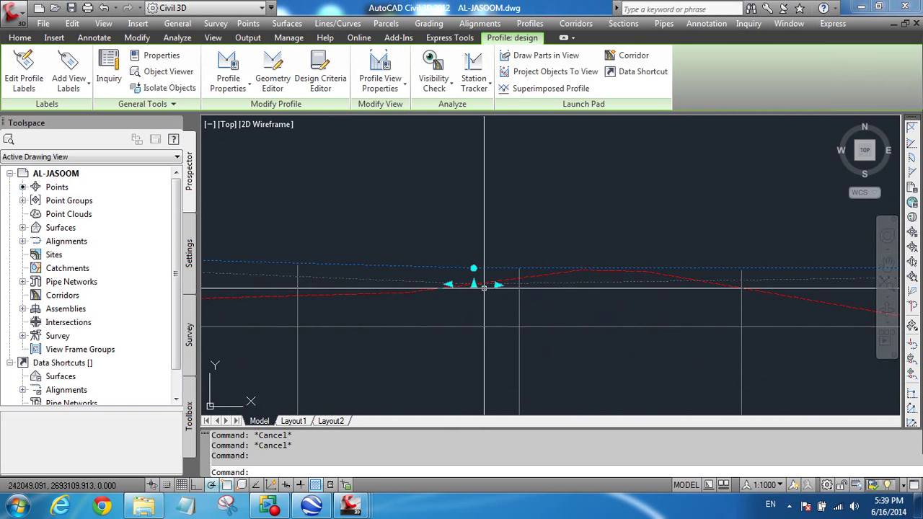
pyautogui.click(474, 285)
pyautogui.scroll(-3, 338, 287)
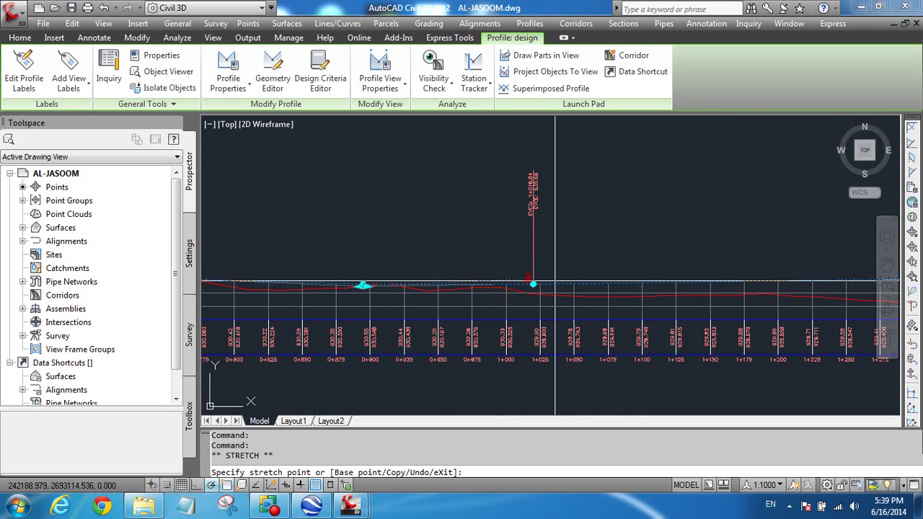
pyautogui.click(608, 286)
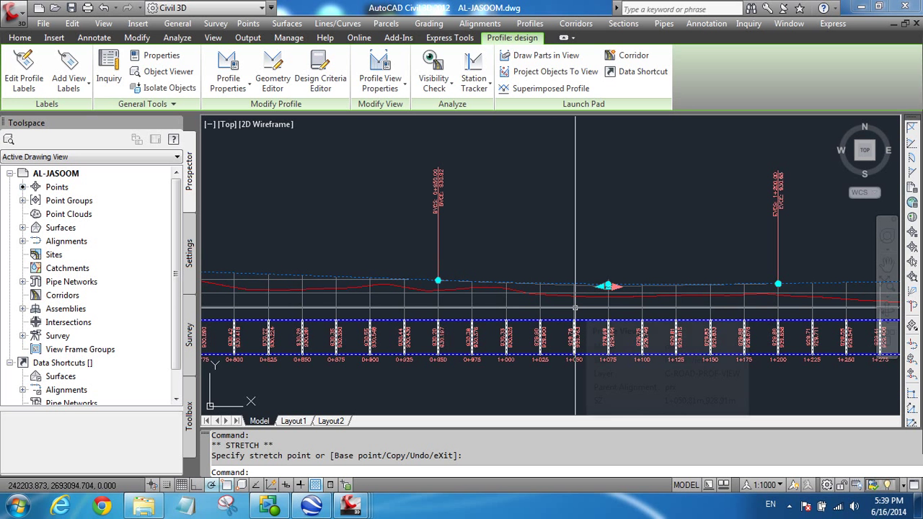
# Move the second sag curve's PVI straight down by about 12 drawing units, below the existing ground line.
pyautogui.scroll(-5, 614, 297)
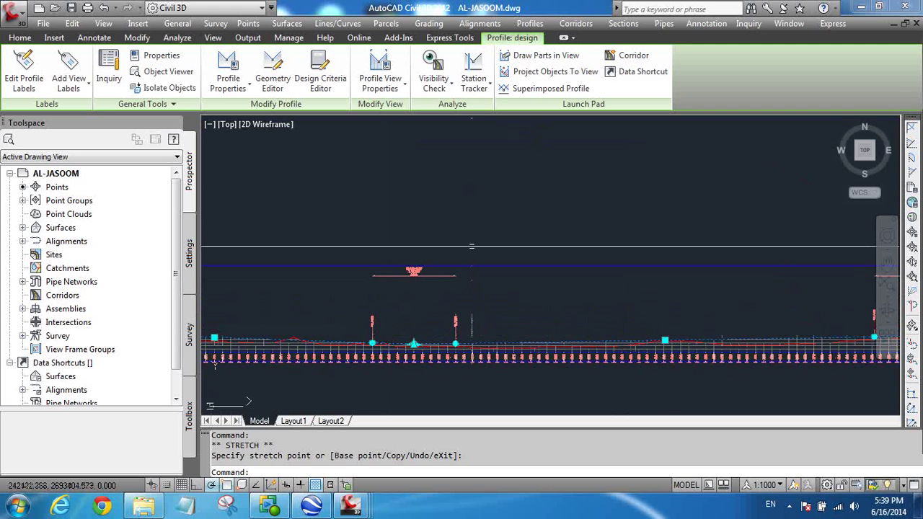
pyautogui.scroll(5, 580, 337)
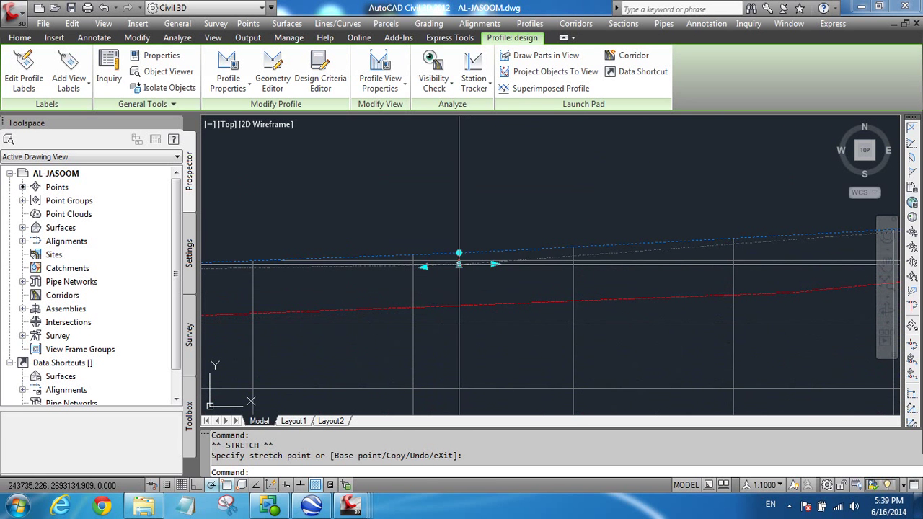
pyautogui.click(459, 265)
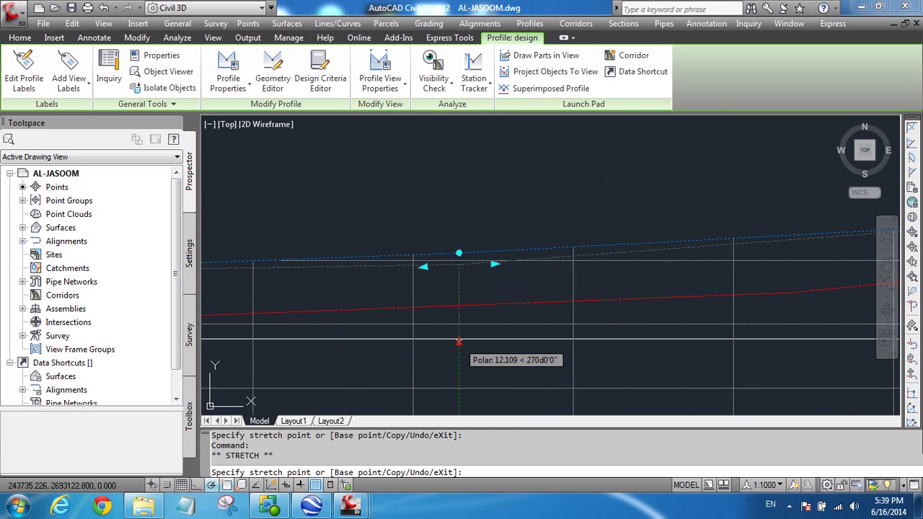
pyautogui.click(459, 340)
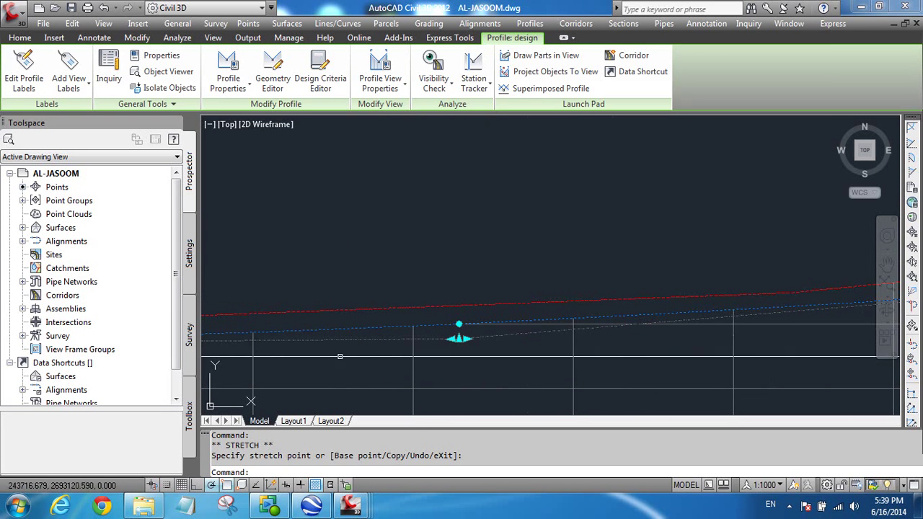
# Lower the PVI of the crest curve near the profile's high point, at station 5+384.43, straight down to an elevation of about 951.5.
pyautogui.scroll(-4, 550, 274)
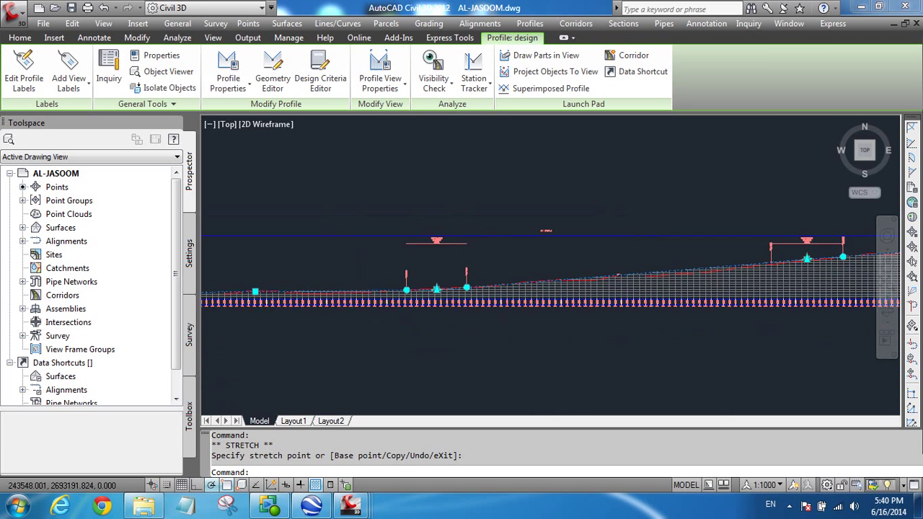
pyautogui.scroll(5, 631, 260)
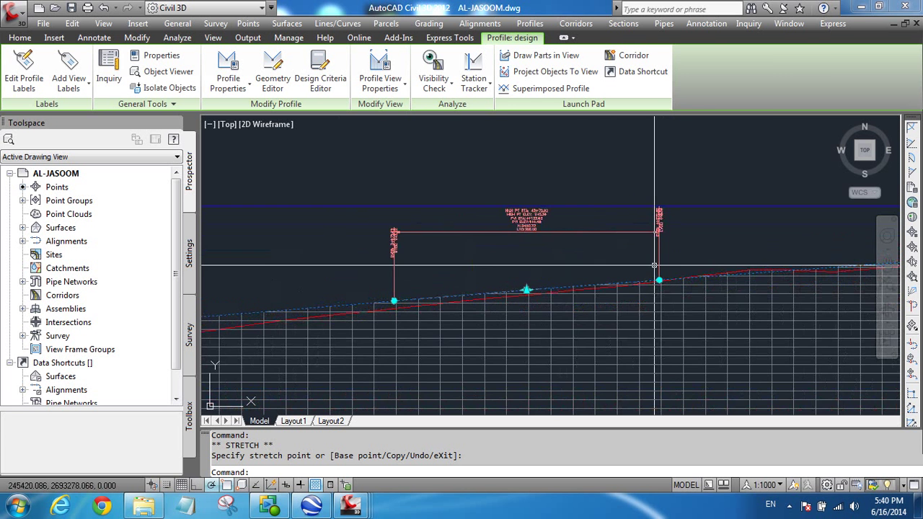
pyautogui.scroll(4, 470, 297)
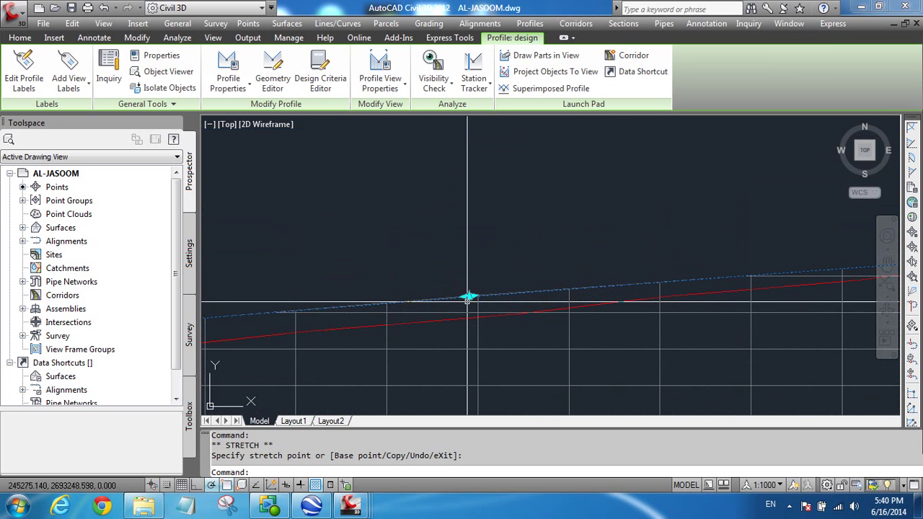
pyautogui.scroll(-8, 469, 297)
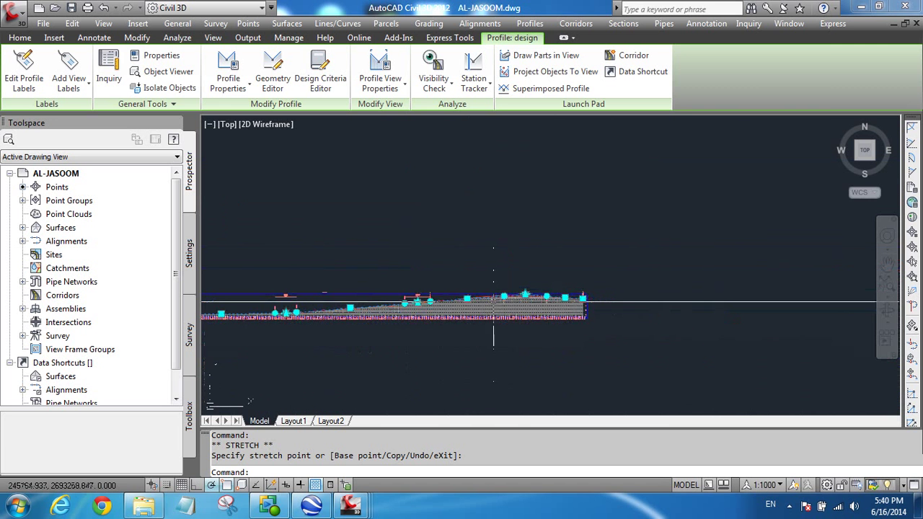
pyautogui.scroll(6, 518, 298)
pyautogui.scroll(3, 492, 264)
pyautogui.click(496, 208)
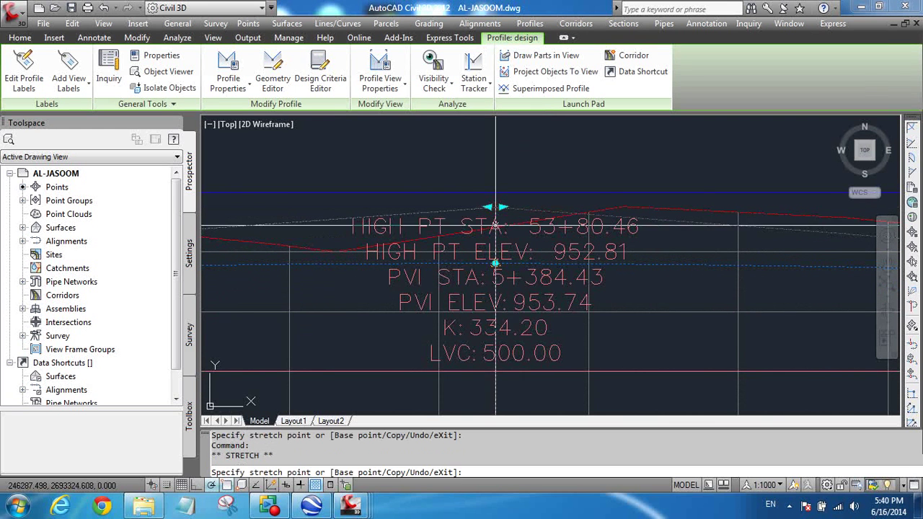
pyautogui.click(496, 345)
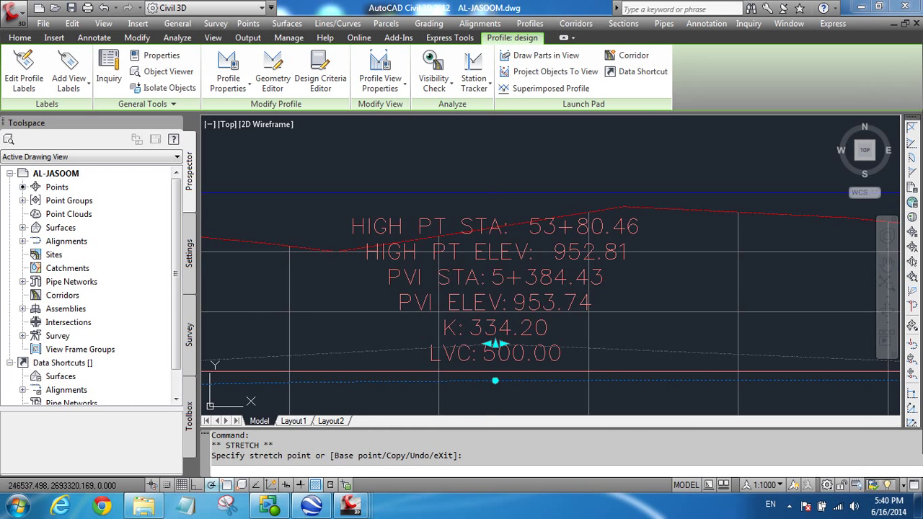
pyautogui.click(495, 345)
pyautogui.scroll(-5, 660, 266)
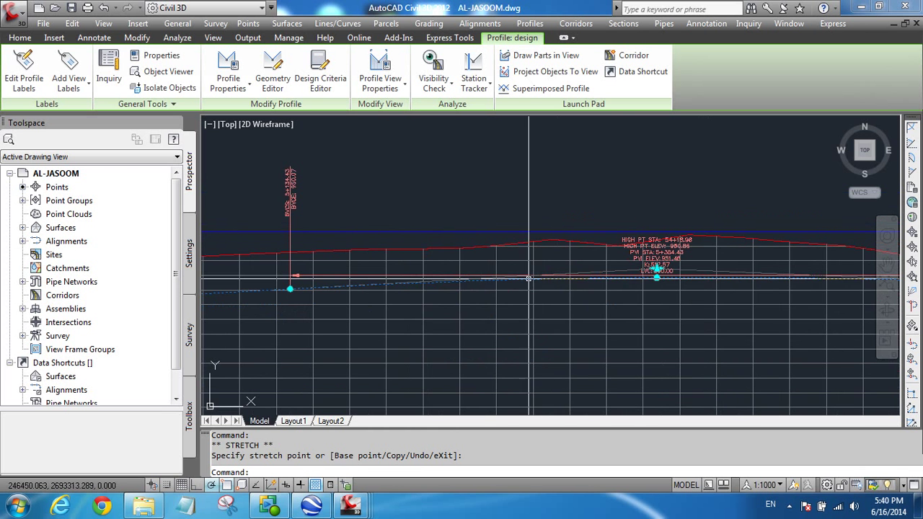
# Clear the design profile selection, then select the prx alignment in plan and examine its curve.
pyautogui.scroll(-6, 687, 304)
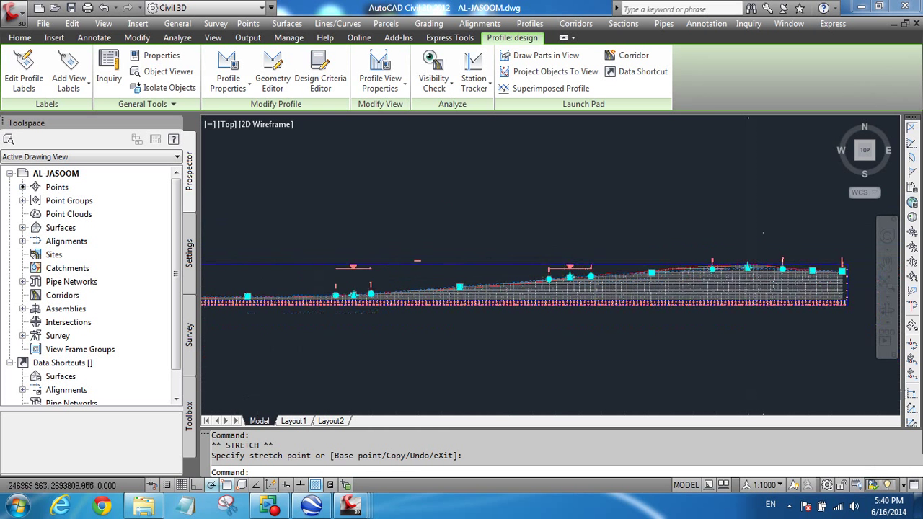
pyautogui.scroll(-4, 687, 305)
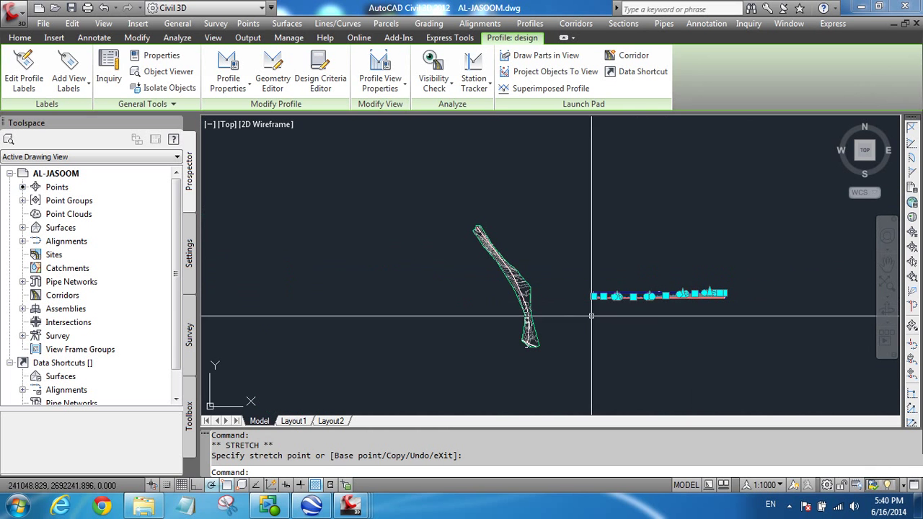
pyautogui.press('Escape')
pyautogui.press('Escape')
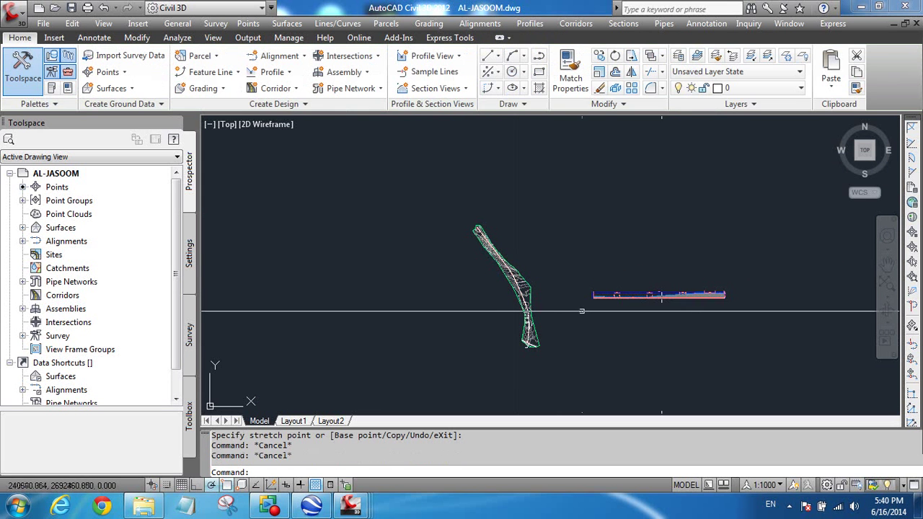
pyautogui.scroll(8, 505, 309)
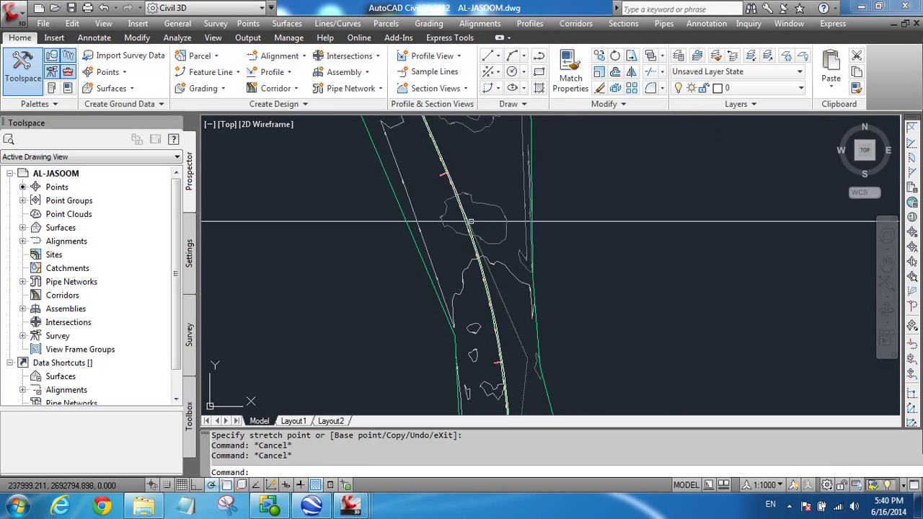
pyautogui.scroll(4, 468, 223)
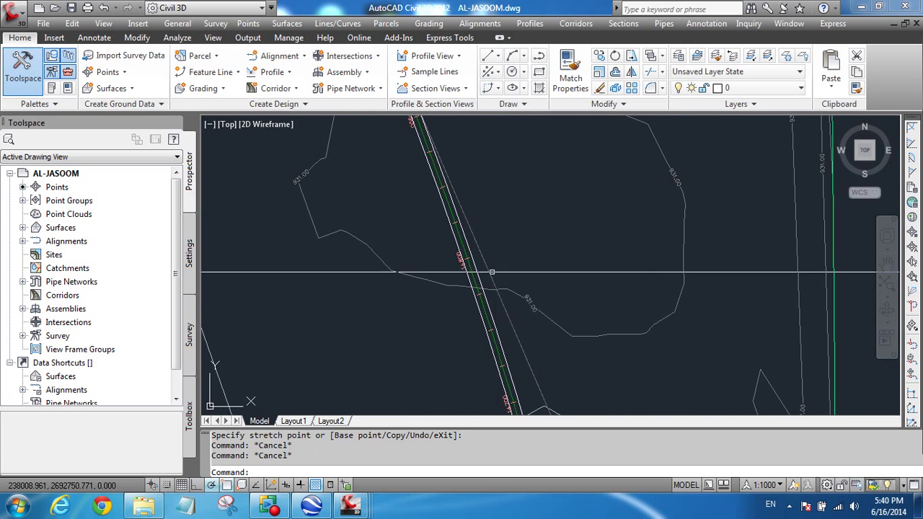
pyautogui.click(485, 316)
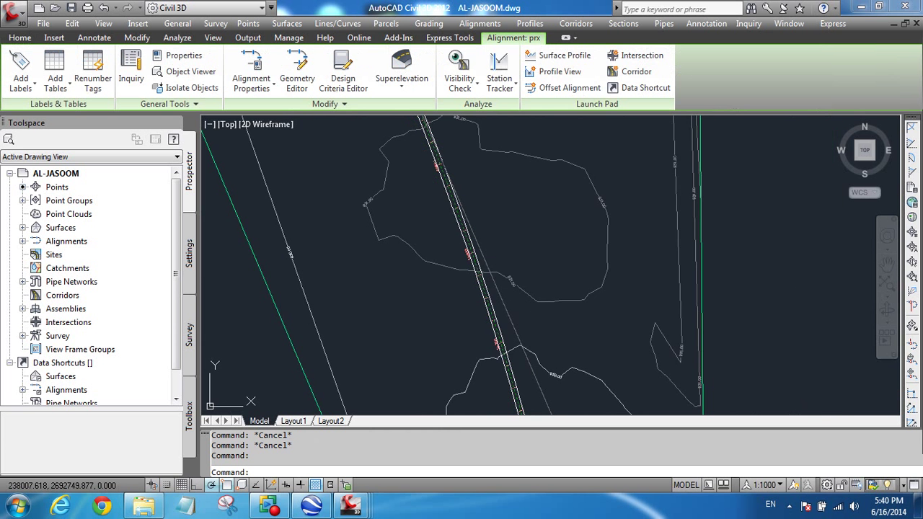
pyautogui.scroll(-3, 515, 288)
pyautogui.scroll(5, 519, 283)
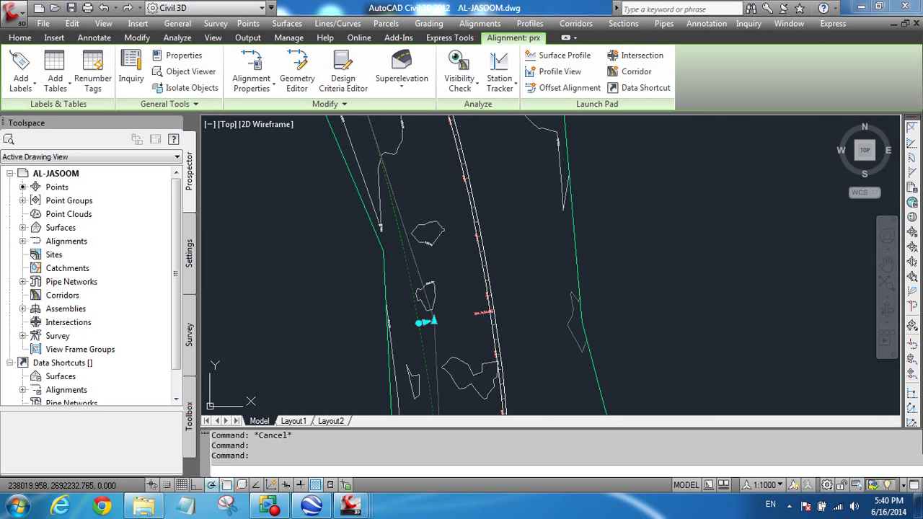
# Inspect the far end of the profile view near station 6+000, comparing the design and existing ground lines with the elevation band.
pyautogui.press('Escape')
pyautogui.moveTo(428, 289); pyautogui.dragTo(392, 296, button='middle')
pyautogui.scroll(-5, 307, 309)
pyautogui.scroll(8, 649, 277)
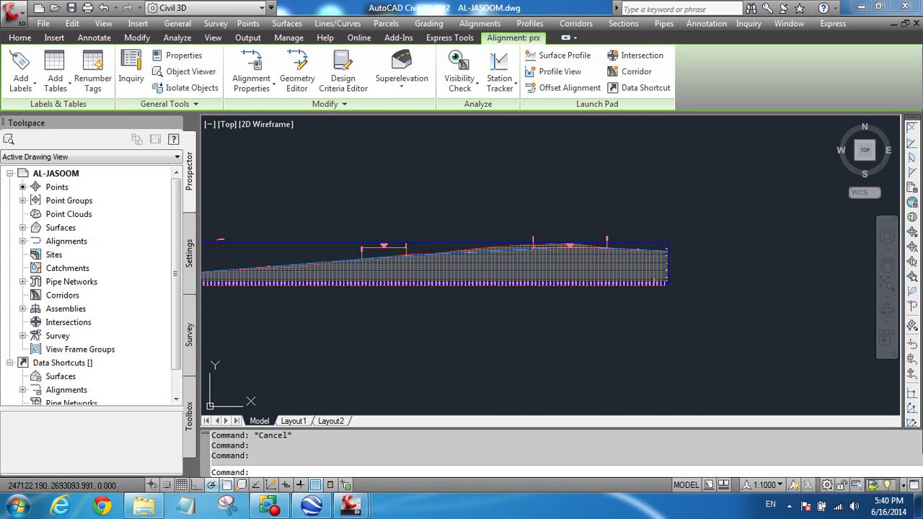
pyautogui.scroll(6, 676, 278)
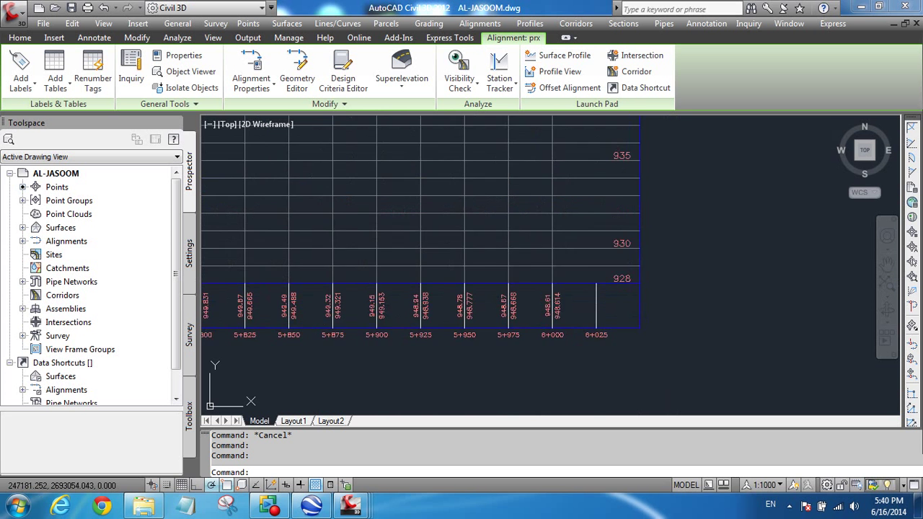
pyautogui.scroll(-5, 554, 378)
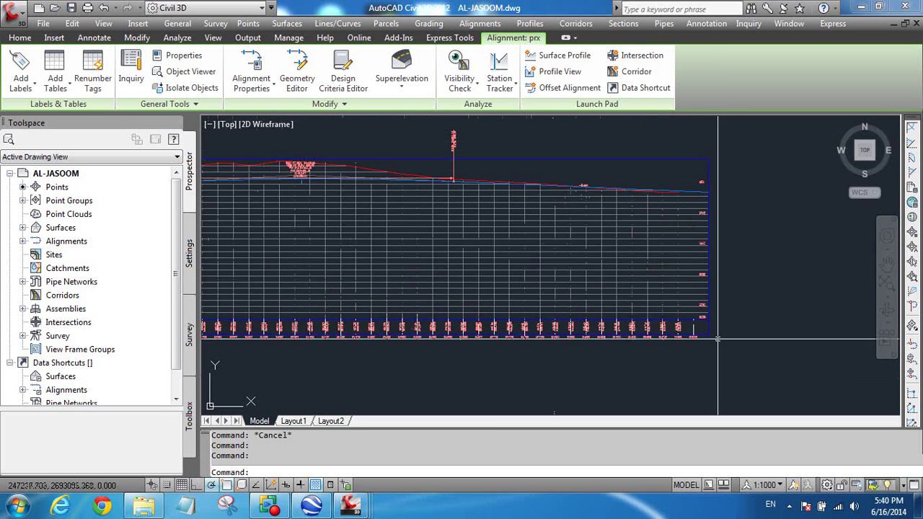
pyautogui.scroll(5, 716, 193)
pyautogui.scroll(5, 716, 192)
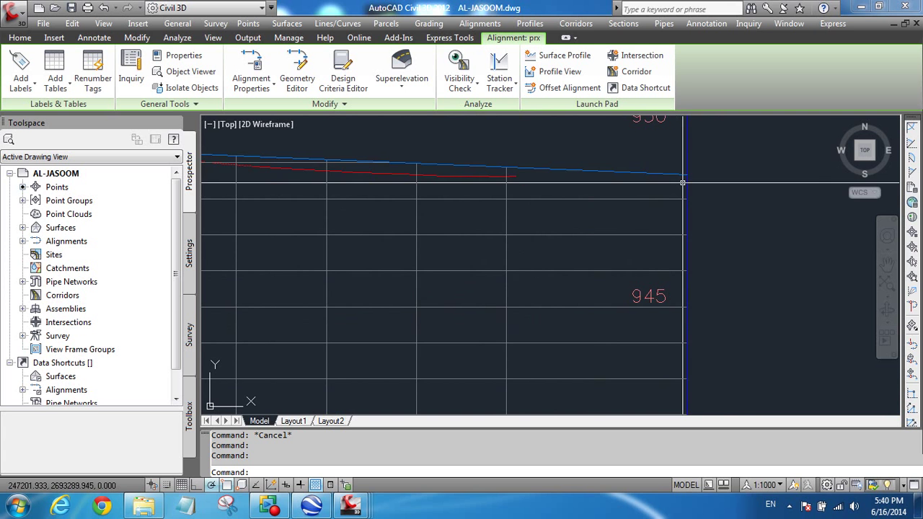
pyautogui.scroll(-5, 678, 179)
pyautogui.scroll(3, 682, 178)
pyautogui.scroll(-8, 683, 178)
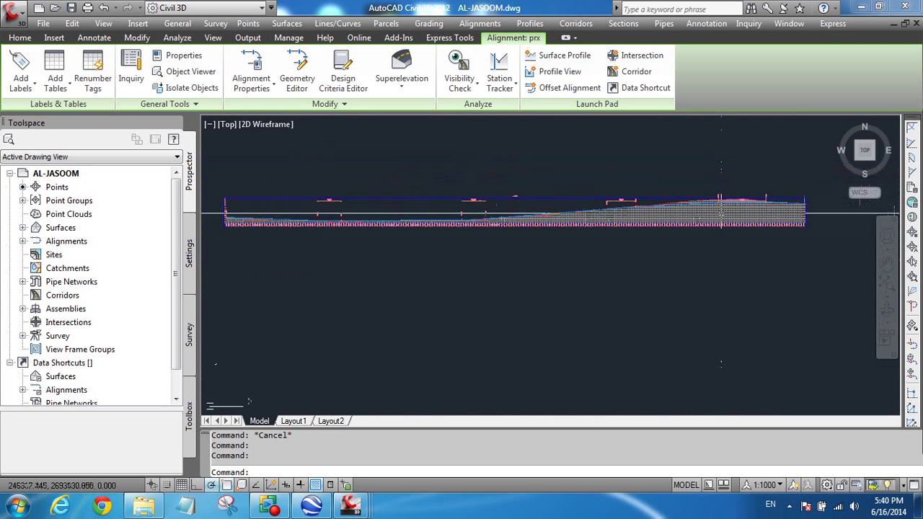
# Examine the prx alignment's curve and tangent points in plan, around the curve's midpoint label.
pyautogui.scroll(10, 528, 227)
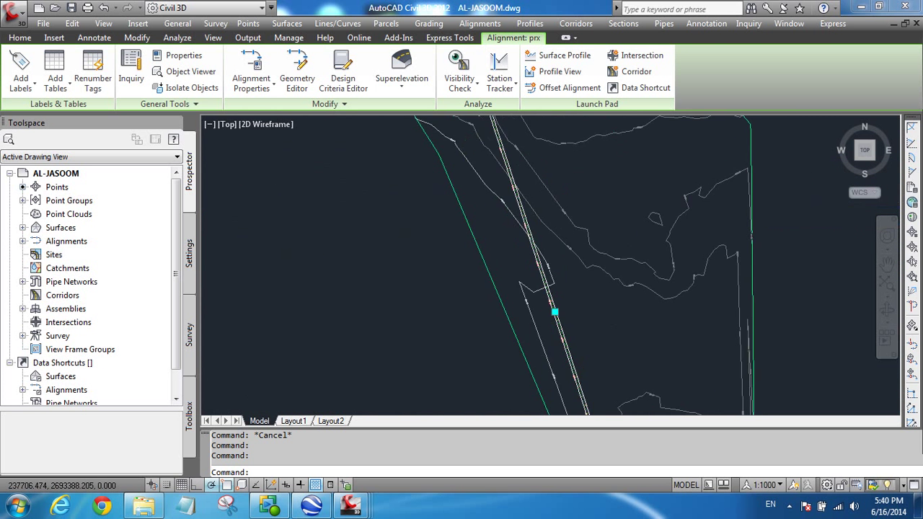
pyautogui.scroll(-6, 411, 261)
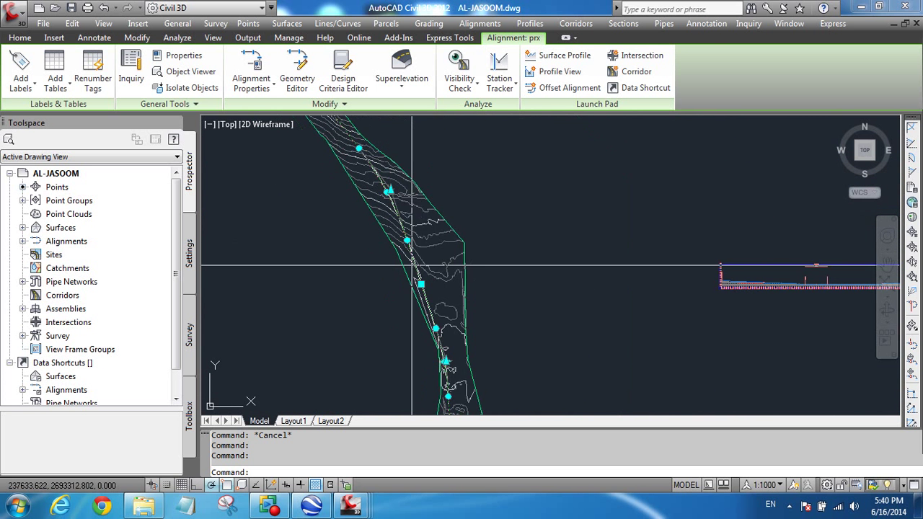
pyautogui.scroll(5, 438, 395)
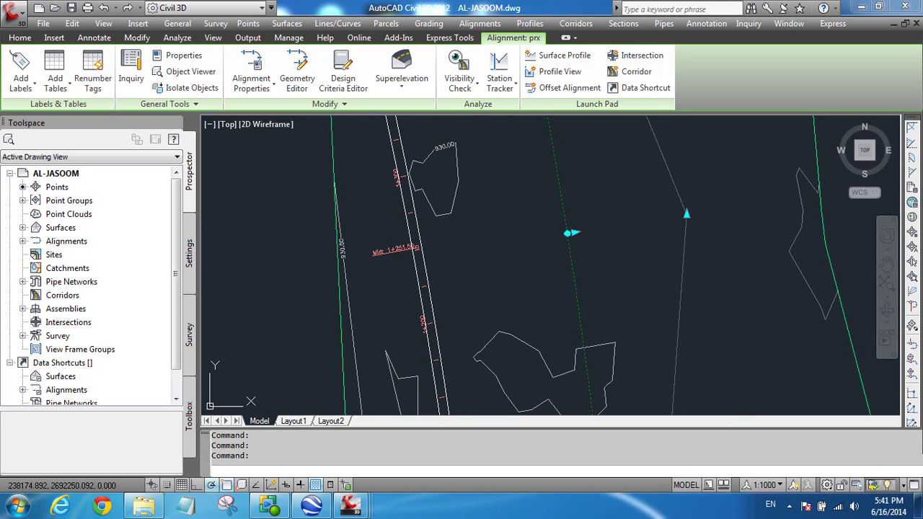
pyautogui.click(570, 233)
pyautogui.scroll(-6, 562, 285)
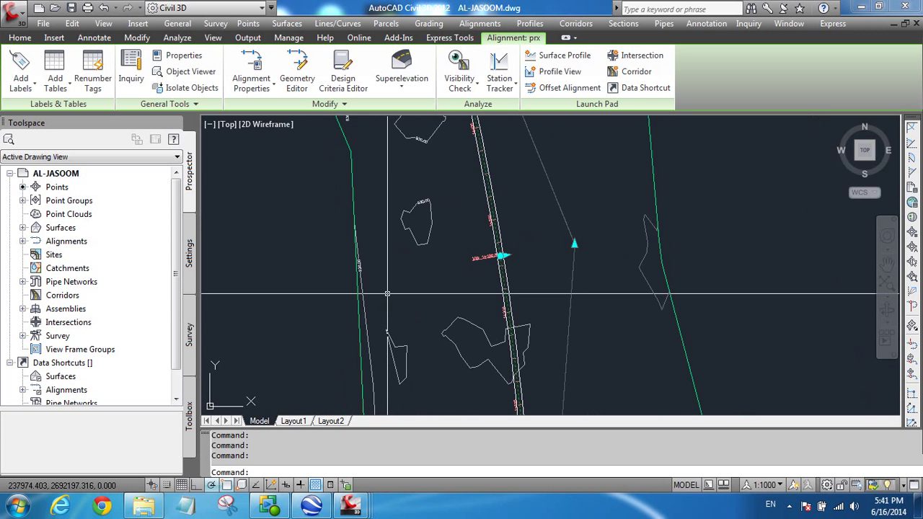
pyautogui.scroll(6, 785, 247)
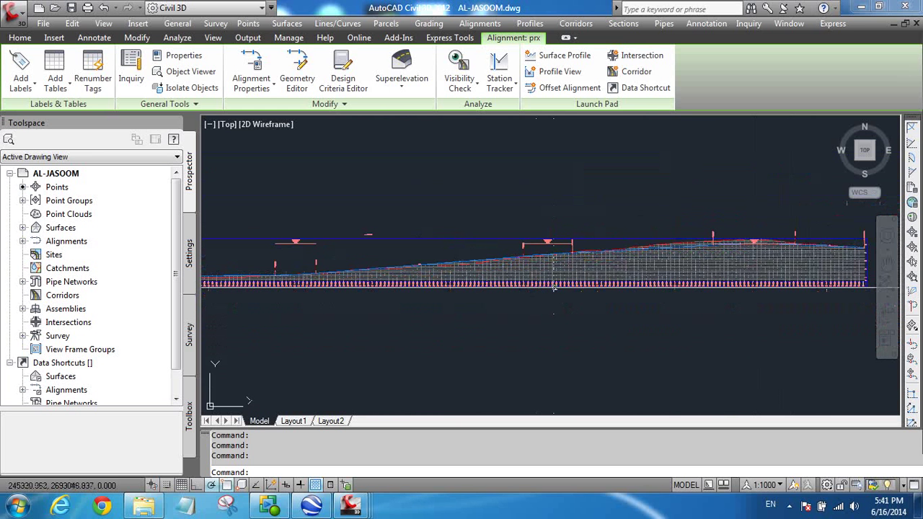
# Review the whole profile view and its start at station 0+000, reading the existing and design elevations in the band.
pyautogui.scroll(-2, 556, 292)
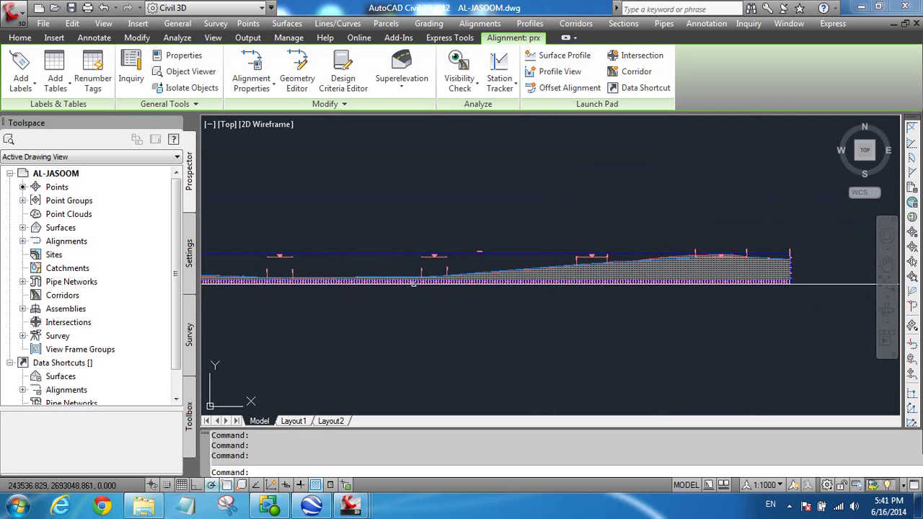
pyautogui.scroll(2, 556, 292)
pyautogui.scroll(-3, 688, 266)
pyautogui.scroll(4, 562, 271)
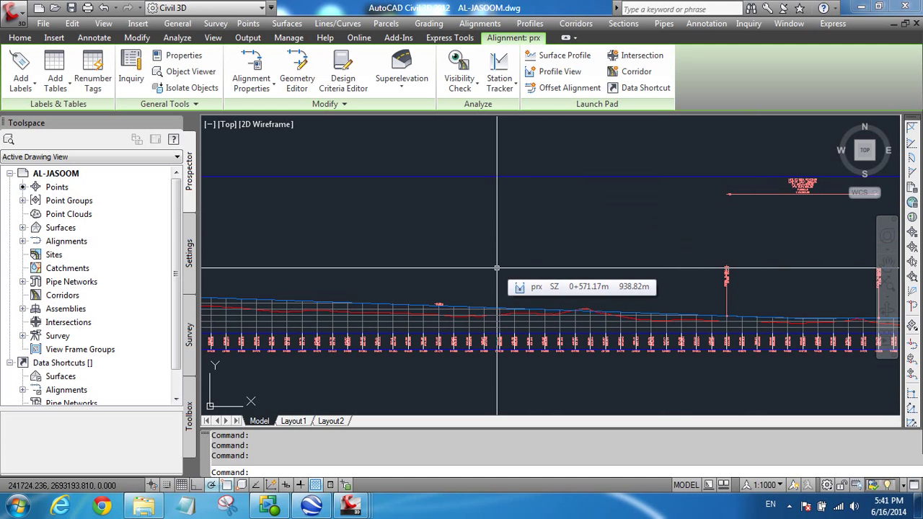
pyautogui.scroll(-3, 497, 268)
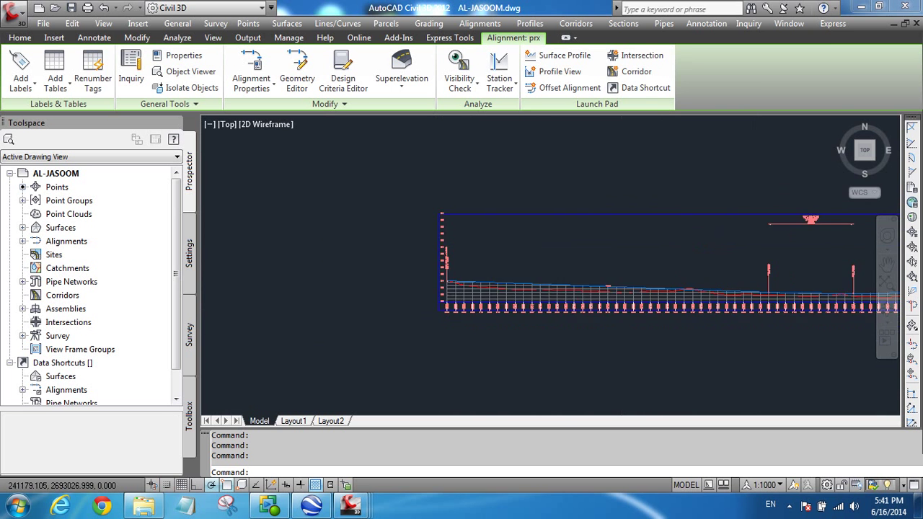
pyautogui.scroll(5, 459, 300)
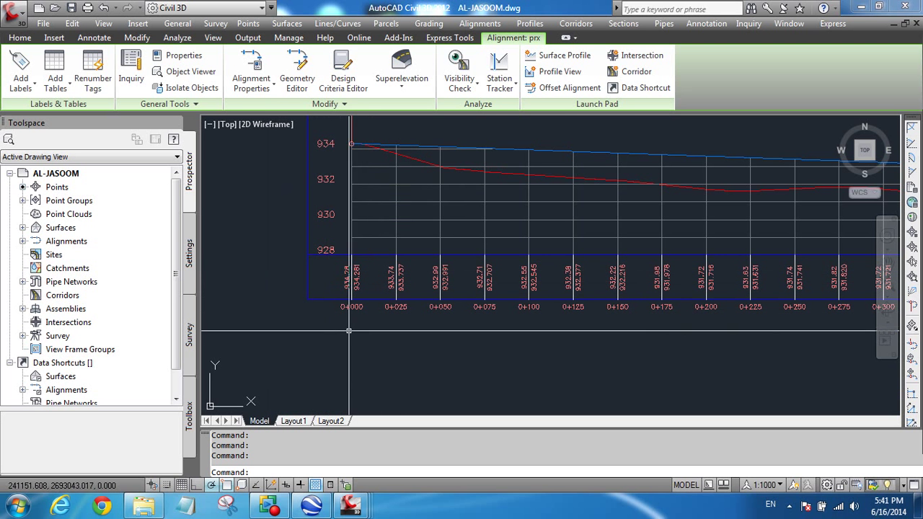
pyautogui.moveTo(325, 368)
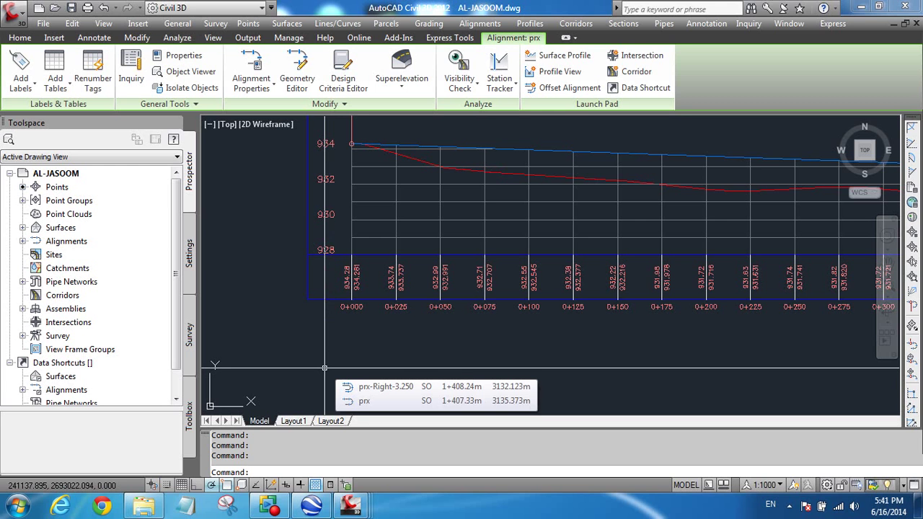
pyautogui.scroll(-5, 339, 347)
pyautogui.scroll(-4, 339, 346)
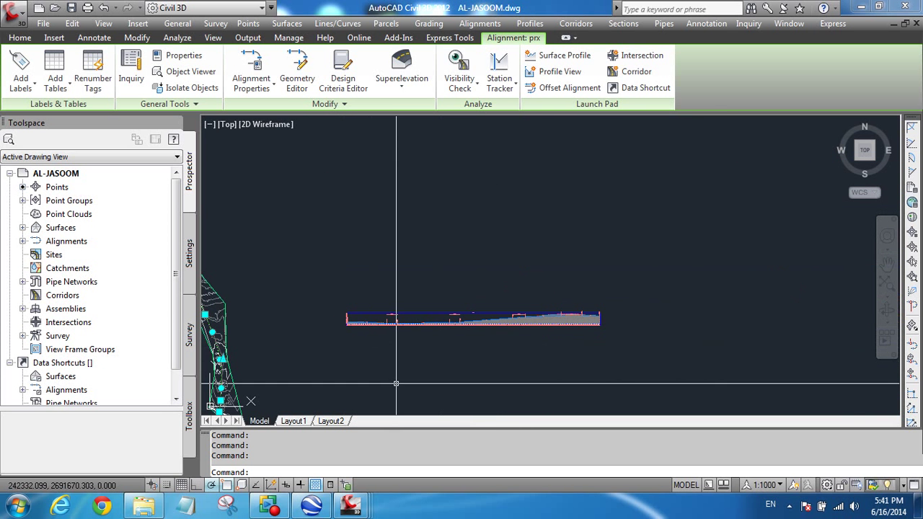
pyautogui.scroll(4, 351, 333)
pyautogui.scroll(3, 352, 333)
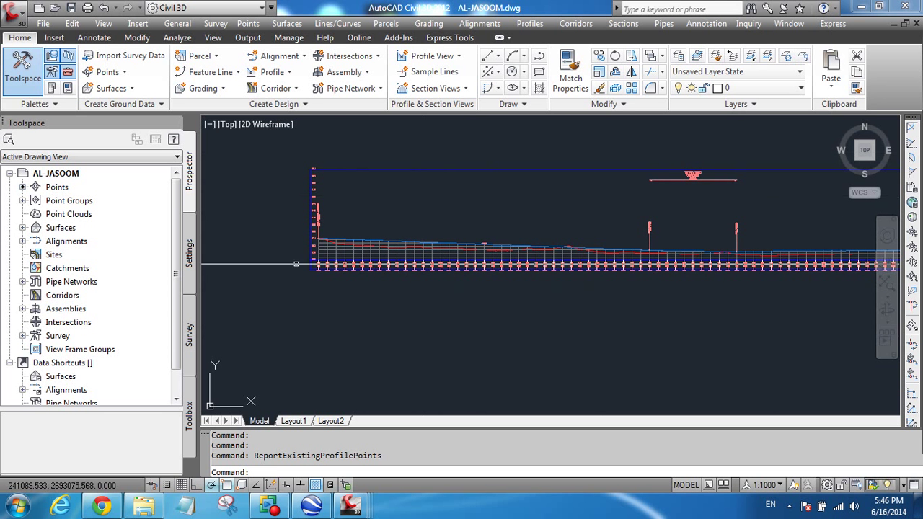
pyautogui.scroll(2, 326, 288)
pyautogui.scroll(-5, 326, 288)
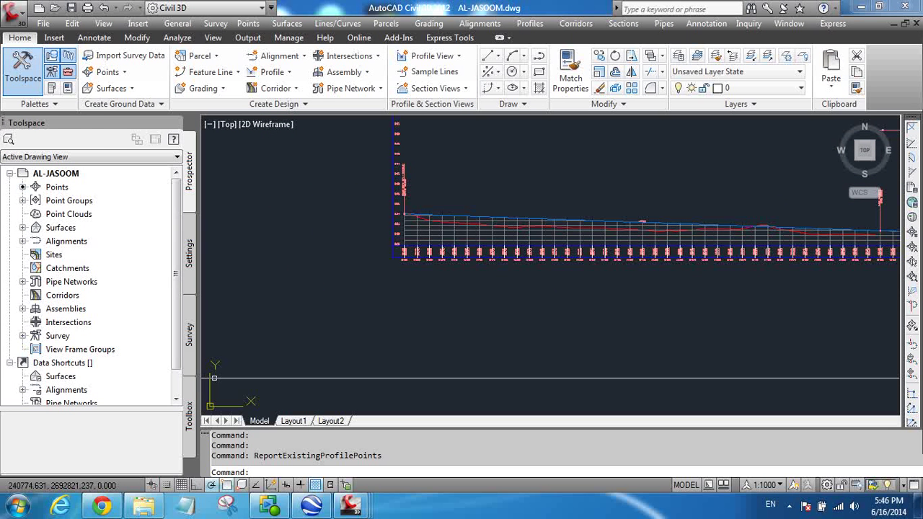
# Widen Toolspace and execute the Incremental Station Elevation Difference Report from the profile reports.
pyautogui.click(189, 420)
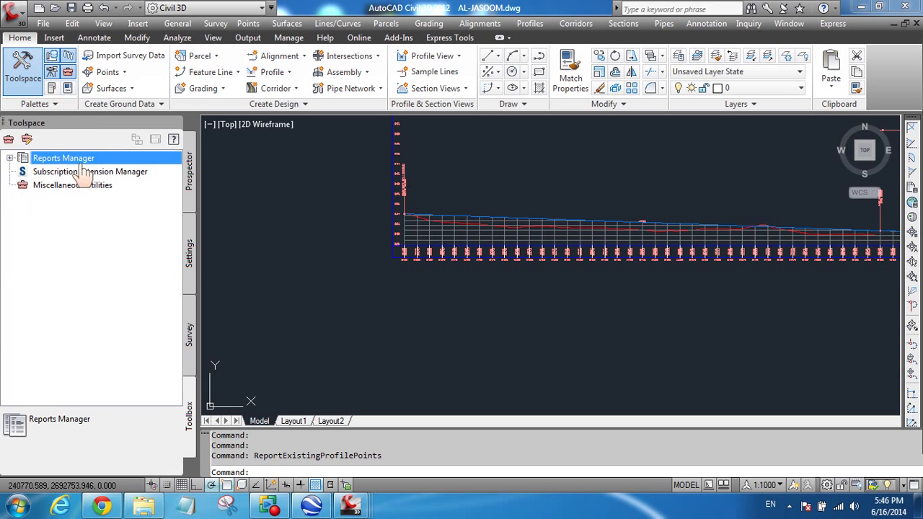
pyautogui.click(10, 159)
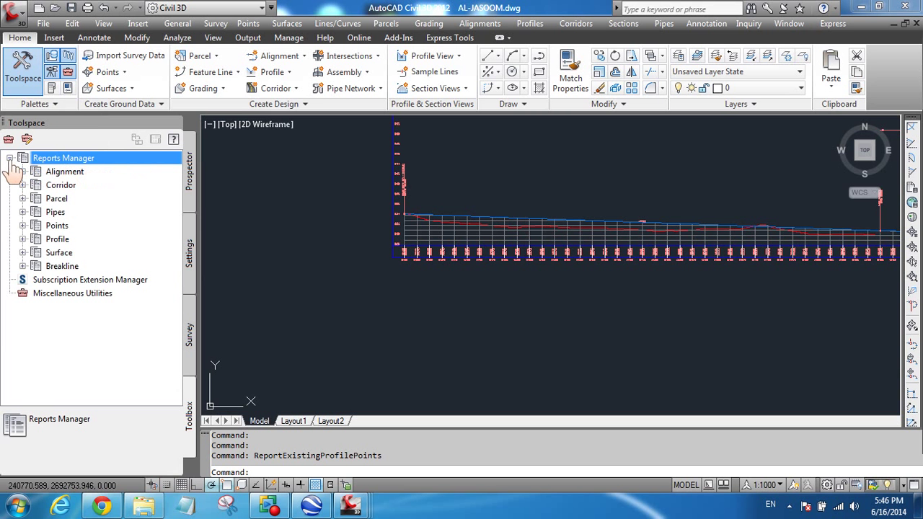
pyautogui.click(23, 239)
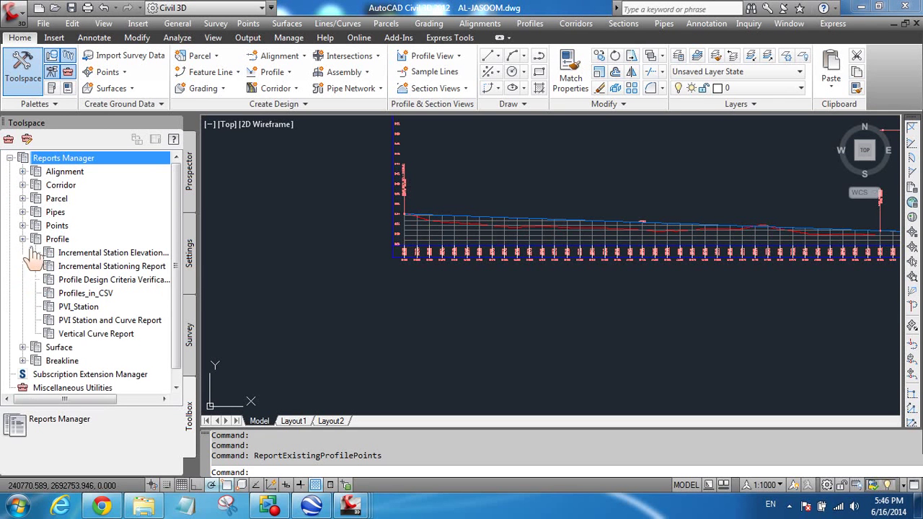
pyautogui.moveTo(201, 288); pyautogui.dragTo(325, 290)
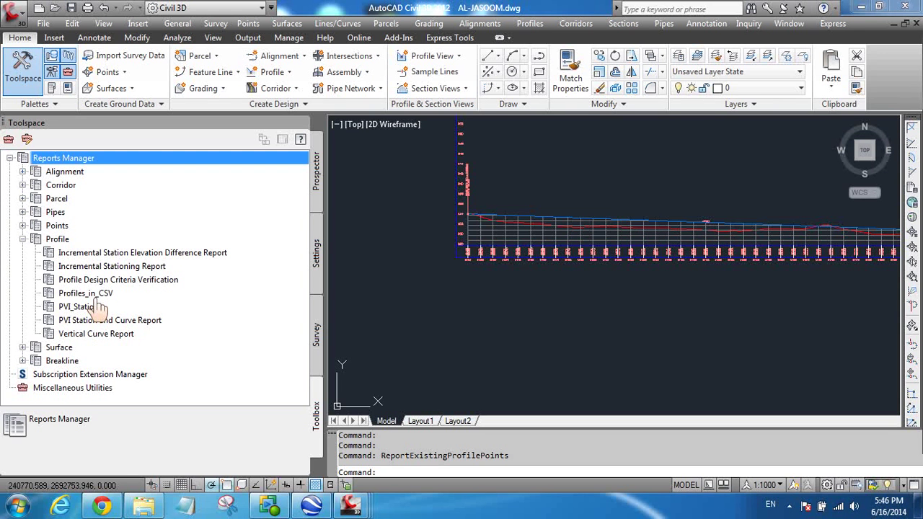
pyautogui.rightClick(80, 255)
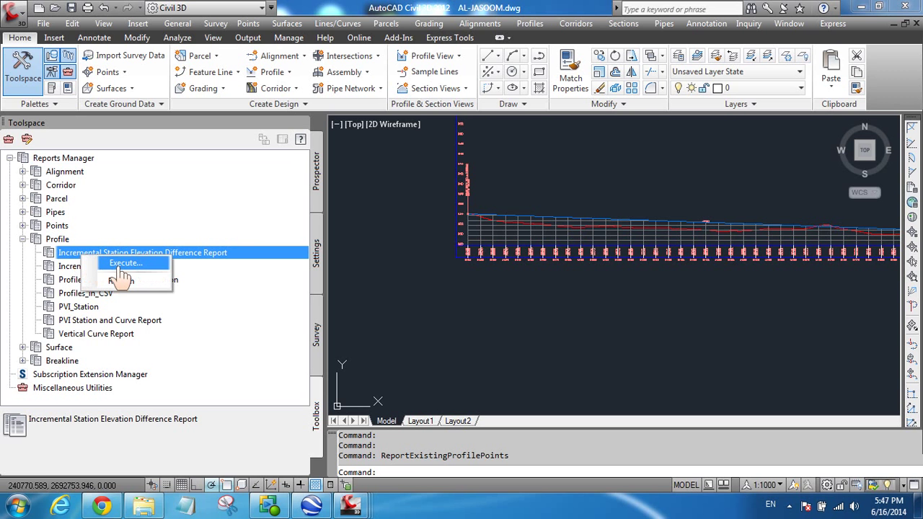
pyautogui.click(122, 265)
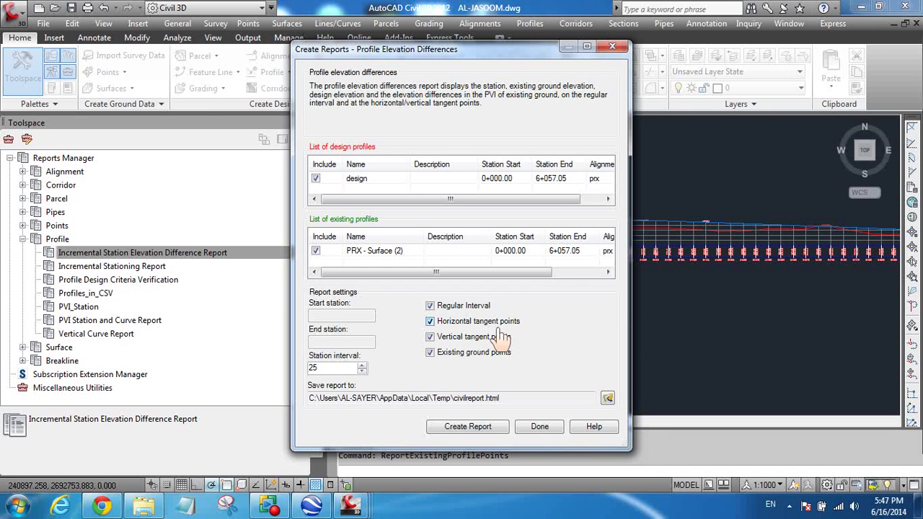
# Create the elevation difference report for regular intervals only, saving it over CivilReport on the desktop as an Excel 97-2003 Workbook.
pyautogui.click(429, 336)
pyautogui.click(608, 401)
pyautogui.click(435, 332)
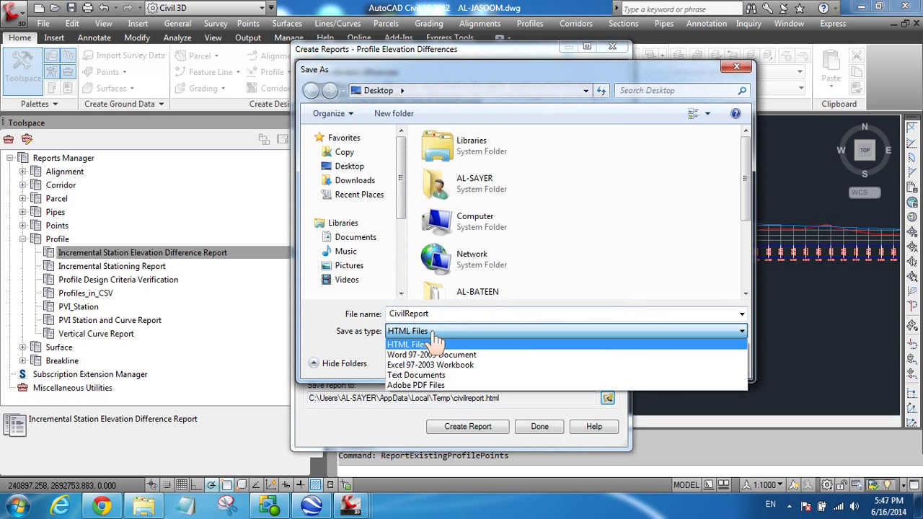
pyautogui.click(399, 365)
pyautogui.click(641, 362)
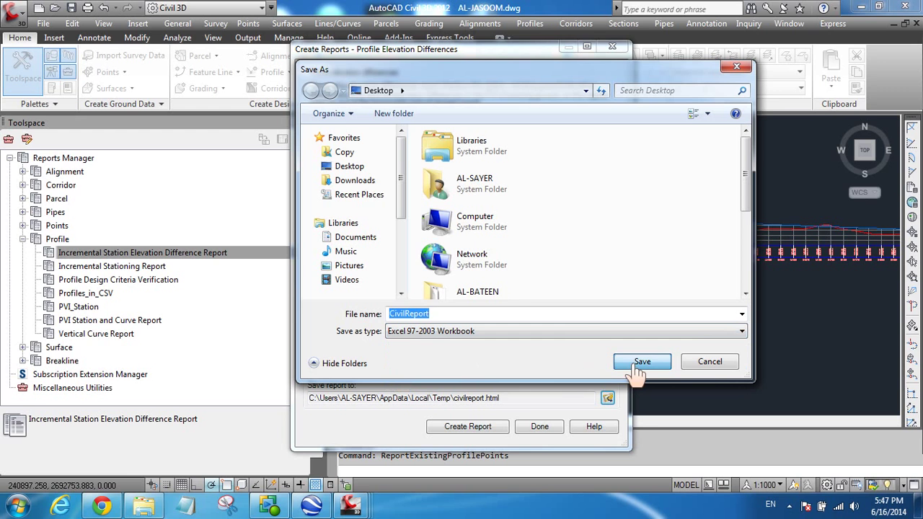
pyautogui.click(501, 258)
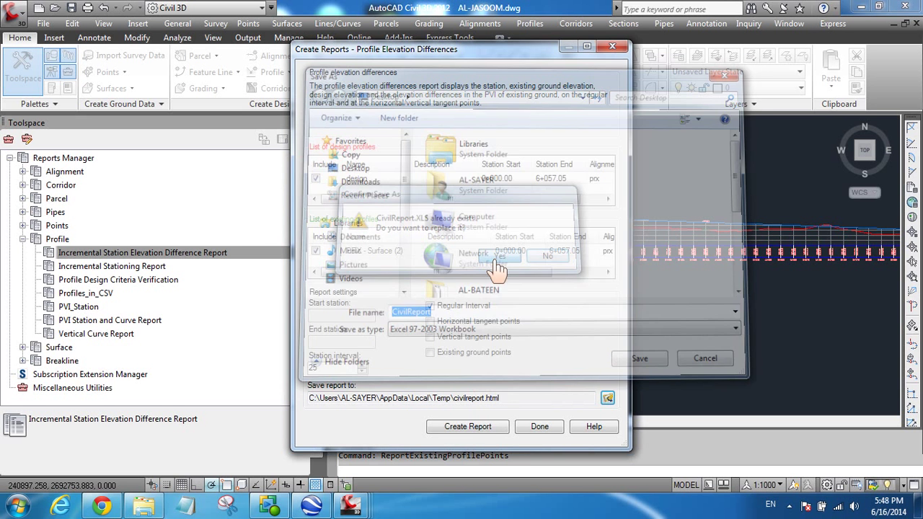
pyautogui.click(468, 431)
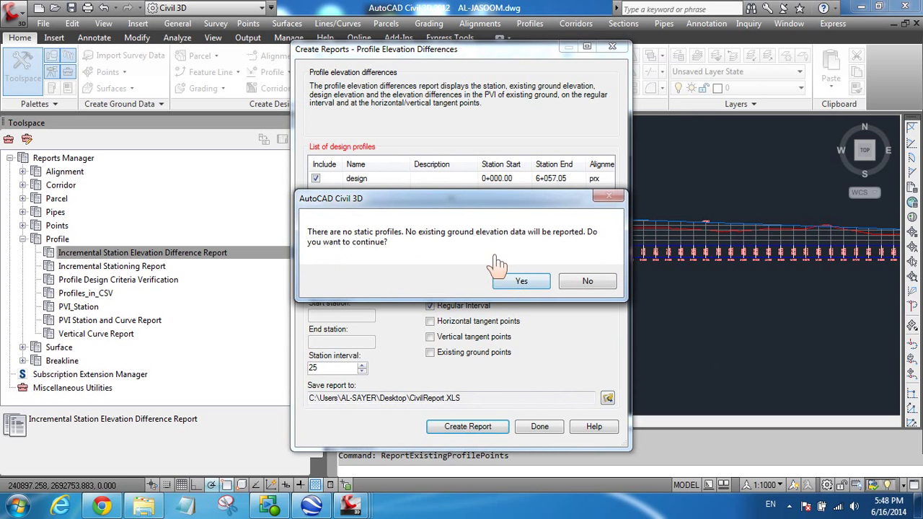
pyautogui.click(522, 283)
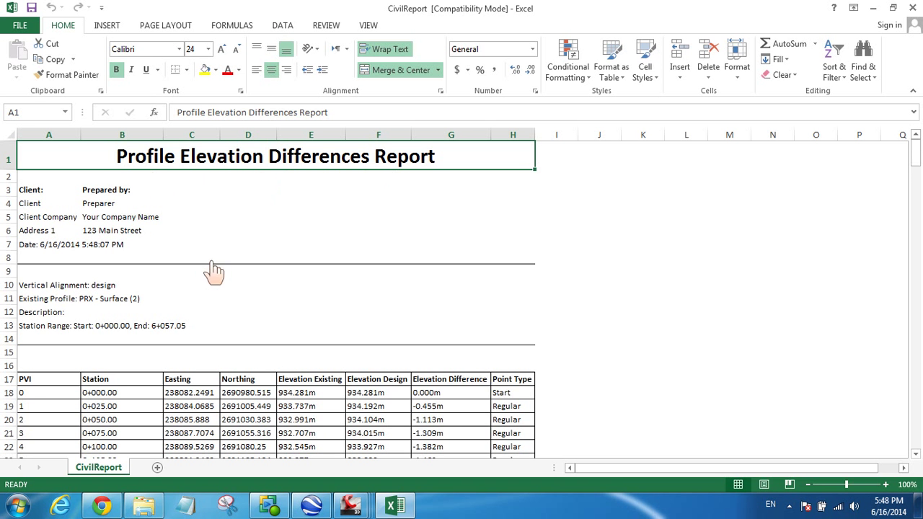
# Examine the report's station, easting, northing, existing elevation, design elevation and difference columns, and look through the station rows from 0+000.00.
pyautogui.scroll(-2, 206, 289)
pyautogui.click(303, 137)
pyautogui.click(252, 137)
pyautogui.click(196, 137)
pyautogui.click(138, 138)
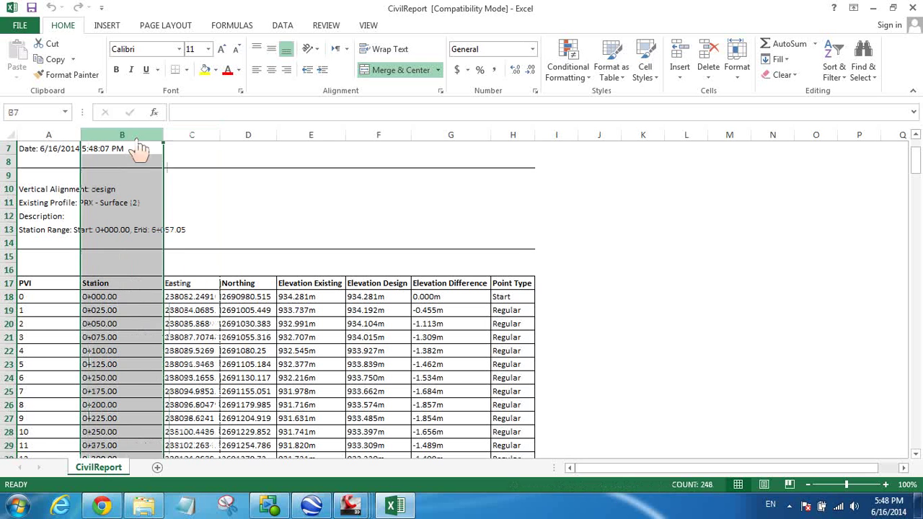
pyautogui.click(138, 298)
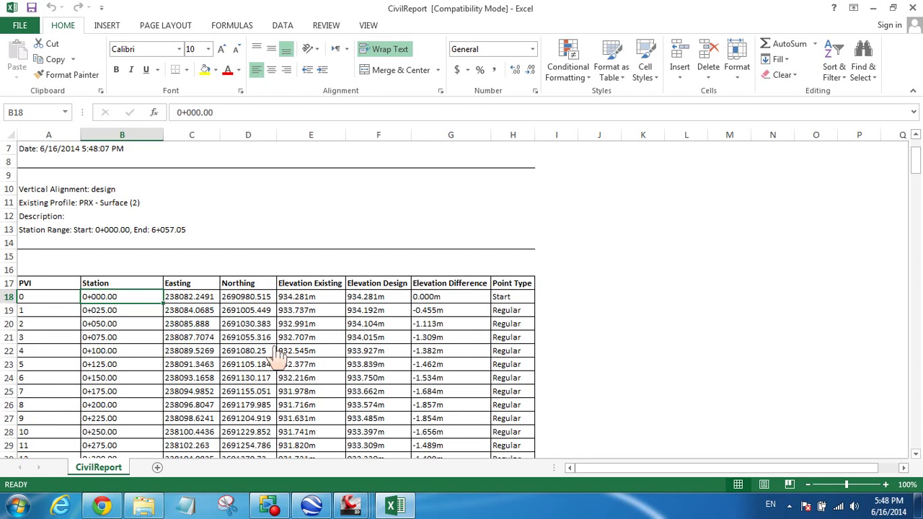
pyautogui.scroll(-1, 411, 350)
pyautogui.scroll(-2, 411, 350)
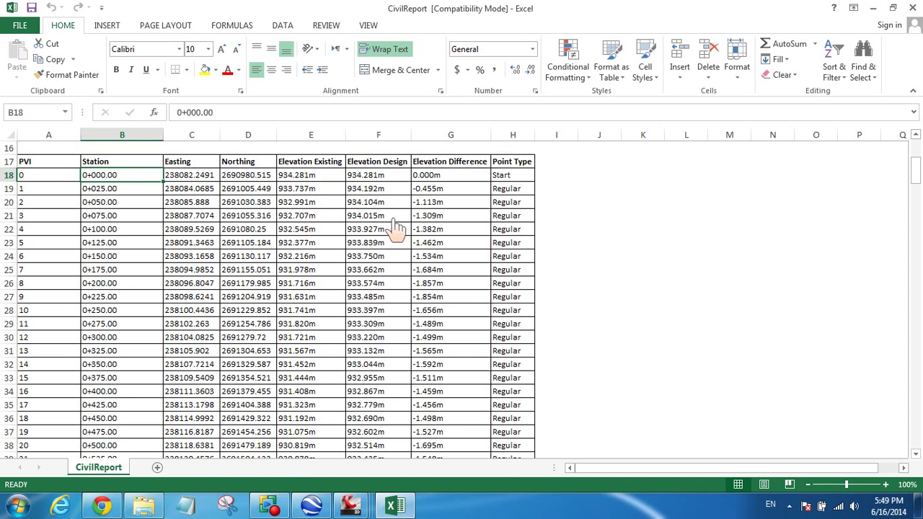
pyautogui.scroll(-6, 367, 294)
pyautogui.scroll(11, 360, 297)
pyautogui.scroll(-9, 361, 297)
pyautogui.scroll(9, 360, 299)
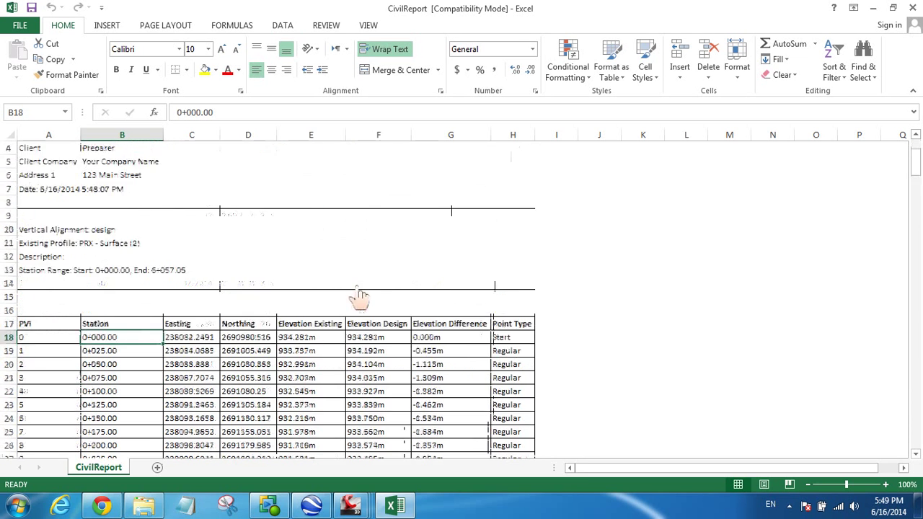
# Switch back to AutoCAD Civil 3D and close the Profile Elevation Differences report dialog.
pyautogui.moveTo(352, 505)
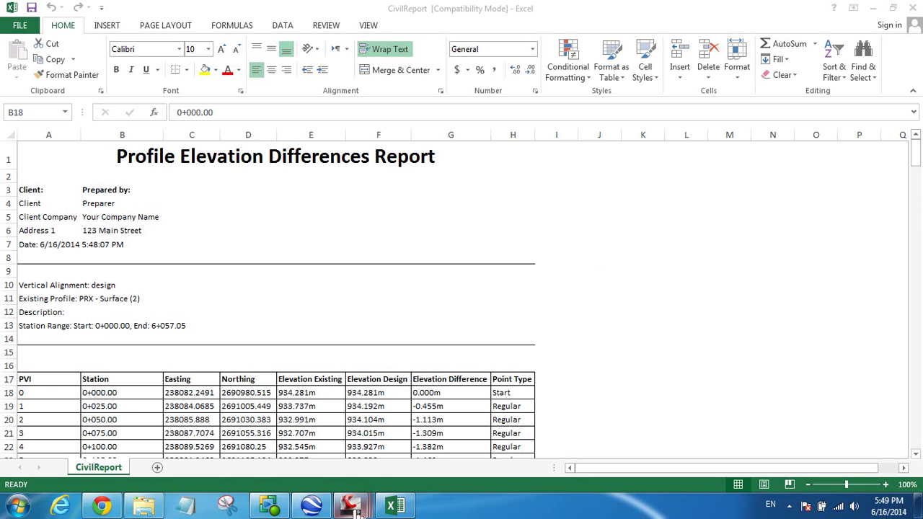
pyautogui.click(407, 466)
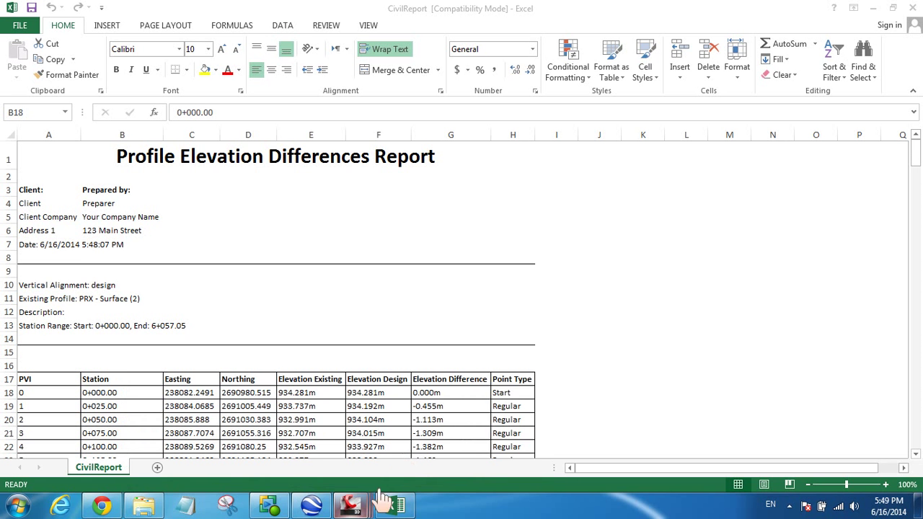
pyautogui.moveTo(361, 509)
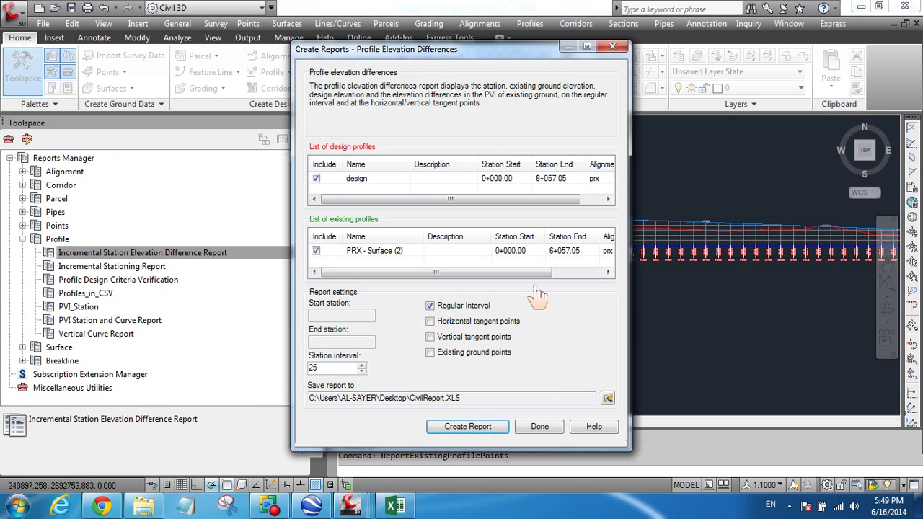
pyautogui.click(612, 46)
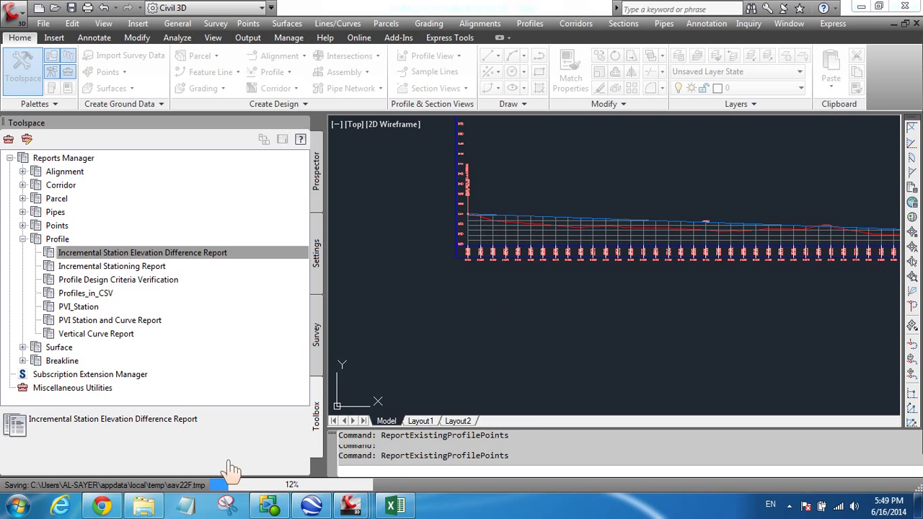
# Switch to Chrome and look over the YouTube page of the Civil 3D surface tutorial part 2, including its description and comments.
pyautogui.moveTo(114, 508)
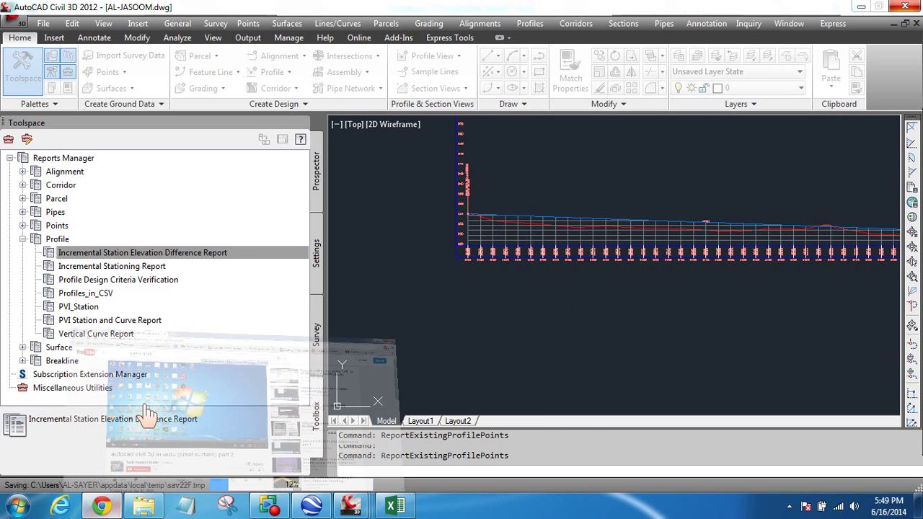
pyautogui.click(148, 415)
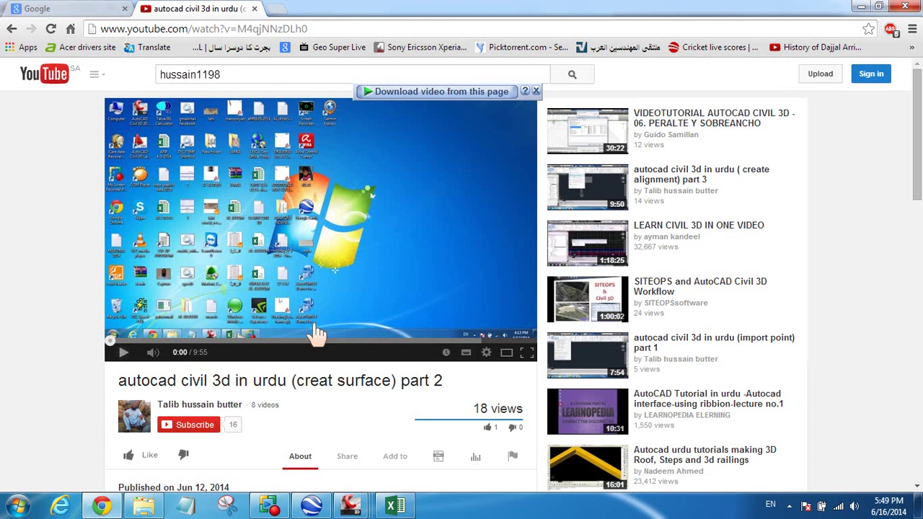
pyautogui.scroll(-3, 287, 315)
pyautogui.scroll(1, 286, 315)
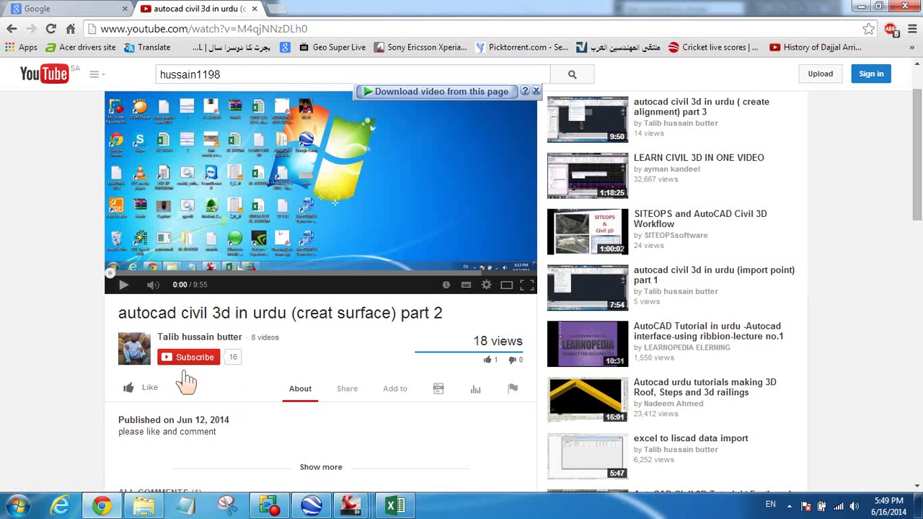
pyautogui.scroll(-1, 282, 357)
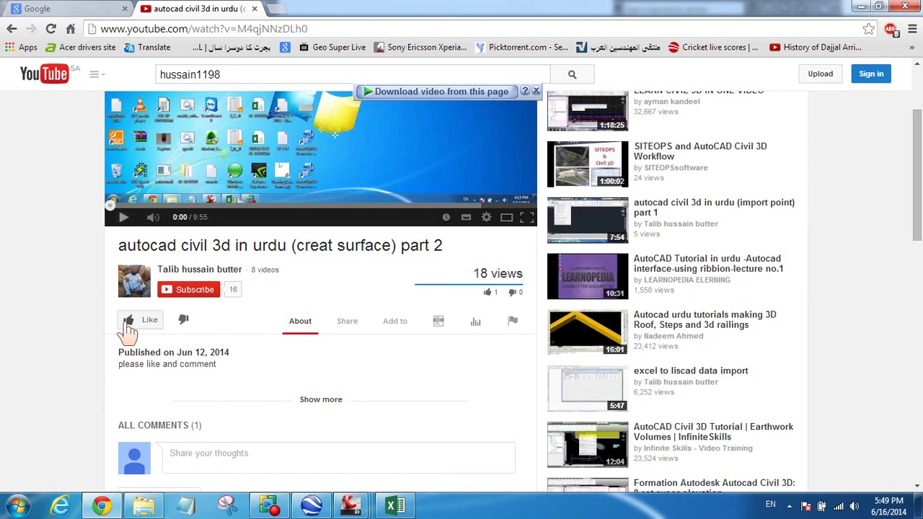
pyautogui.scroll(2, 128, 328)
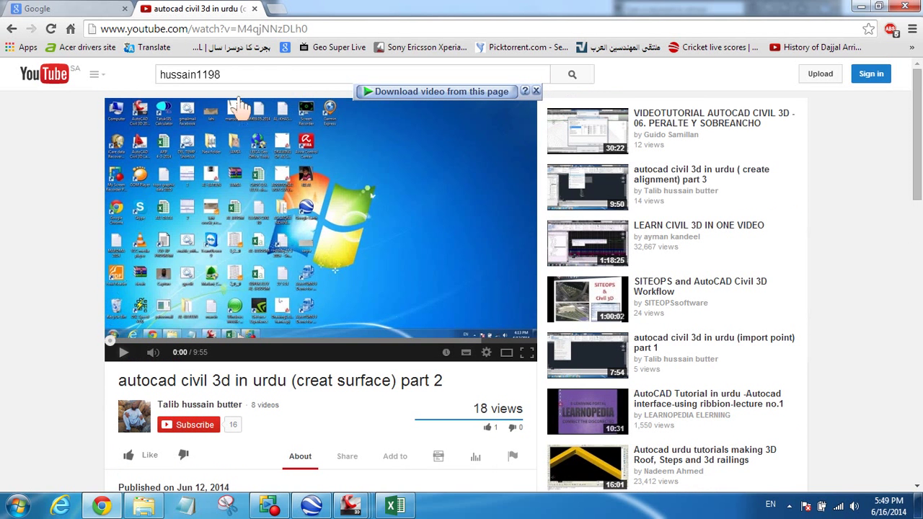
# Search Google for the tutorial author's channel username and open the matching YouTube channel from the results.
pyautogui.click(68, 10)
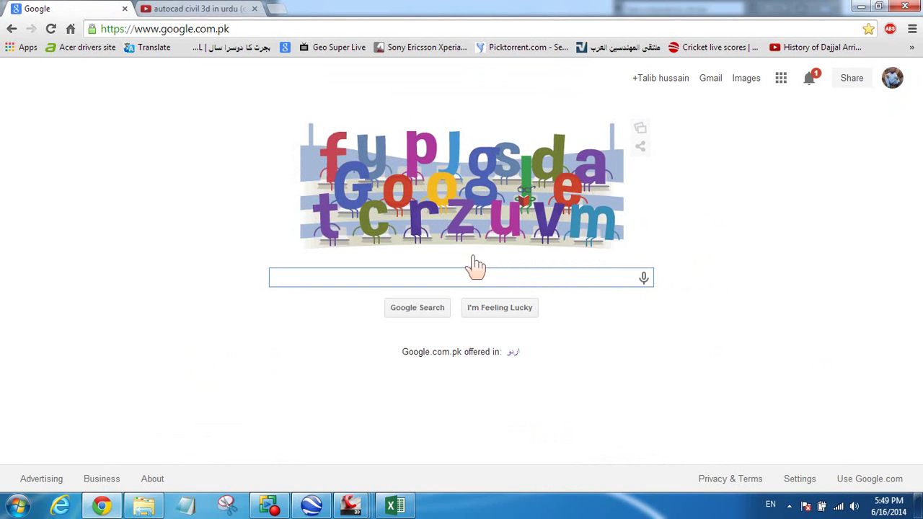
pyautogui.write('hussain1129')
pyautogui.press('BackSpace')
pyautogui.write('98')
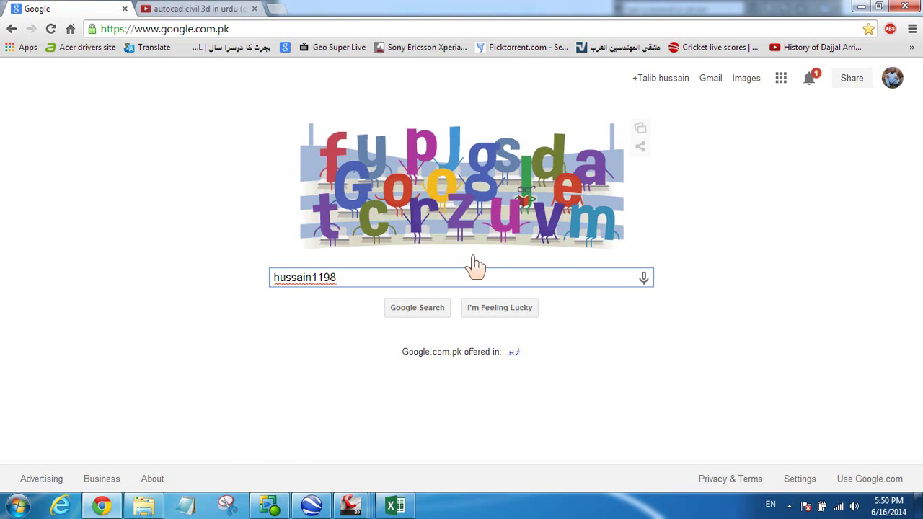
pyautogui.press('Return')
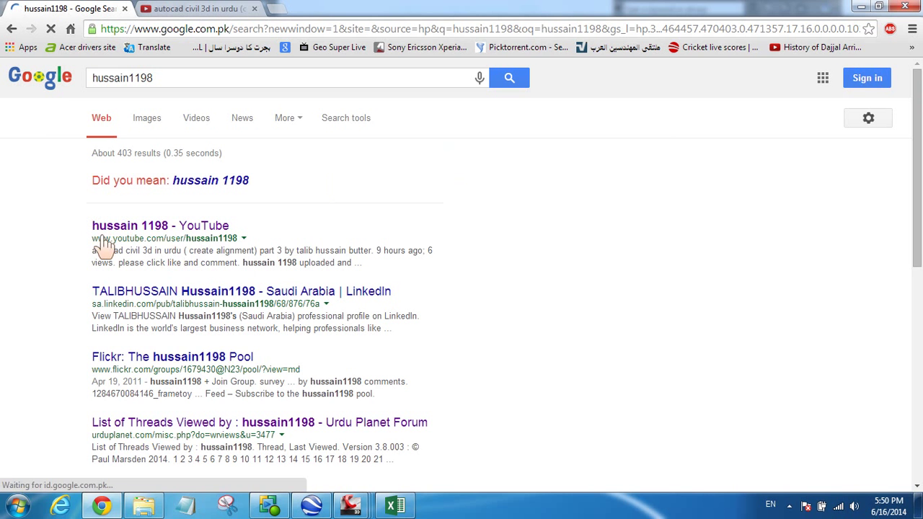
pyautogui.click(192, 237)
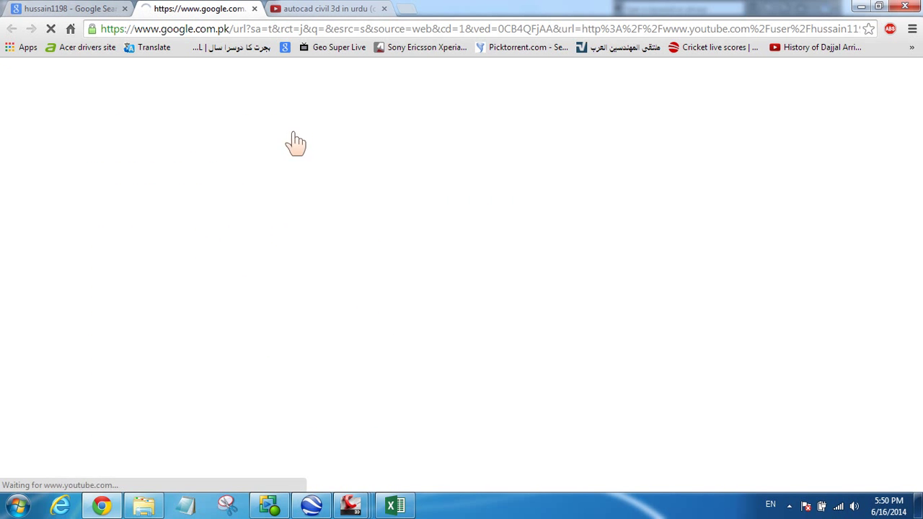